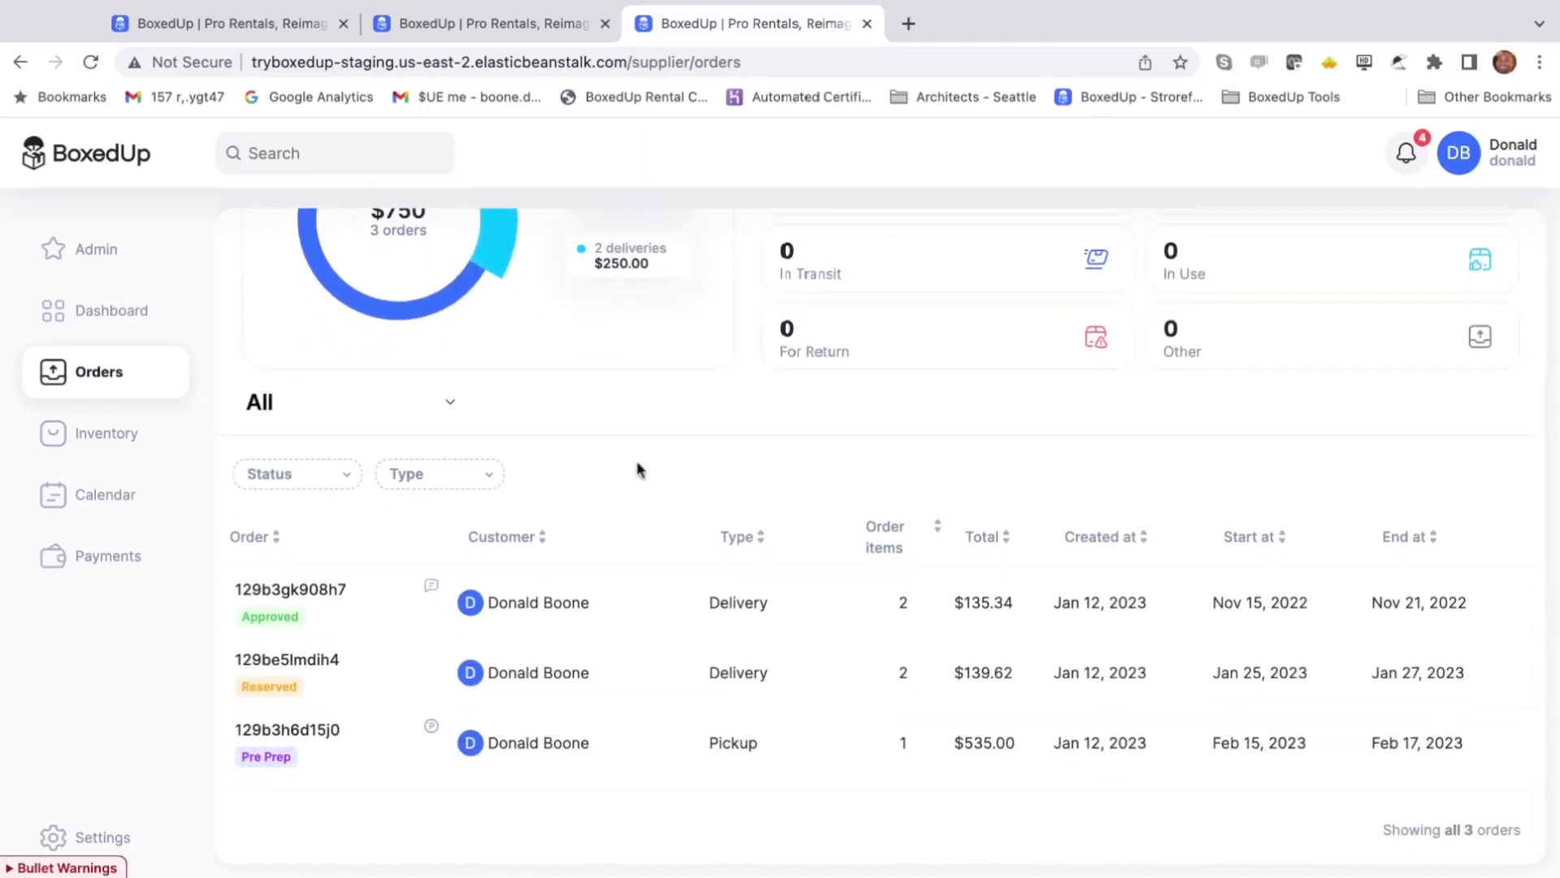
{"action": "left_click", "coordinate": [898, 528]}
{"action": "left_click", "coordinate": [290, 589]}
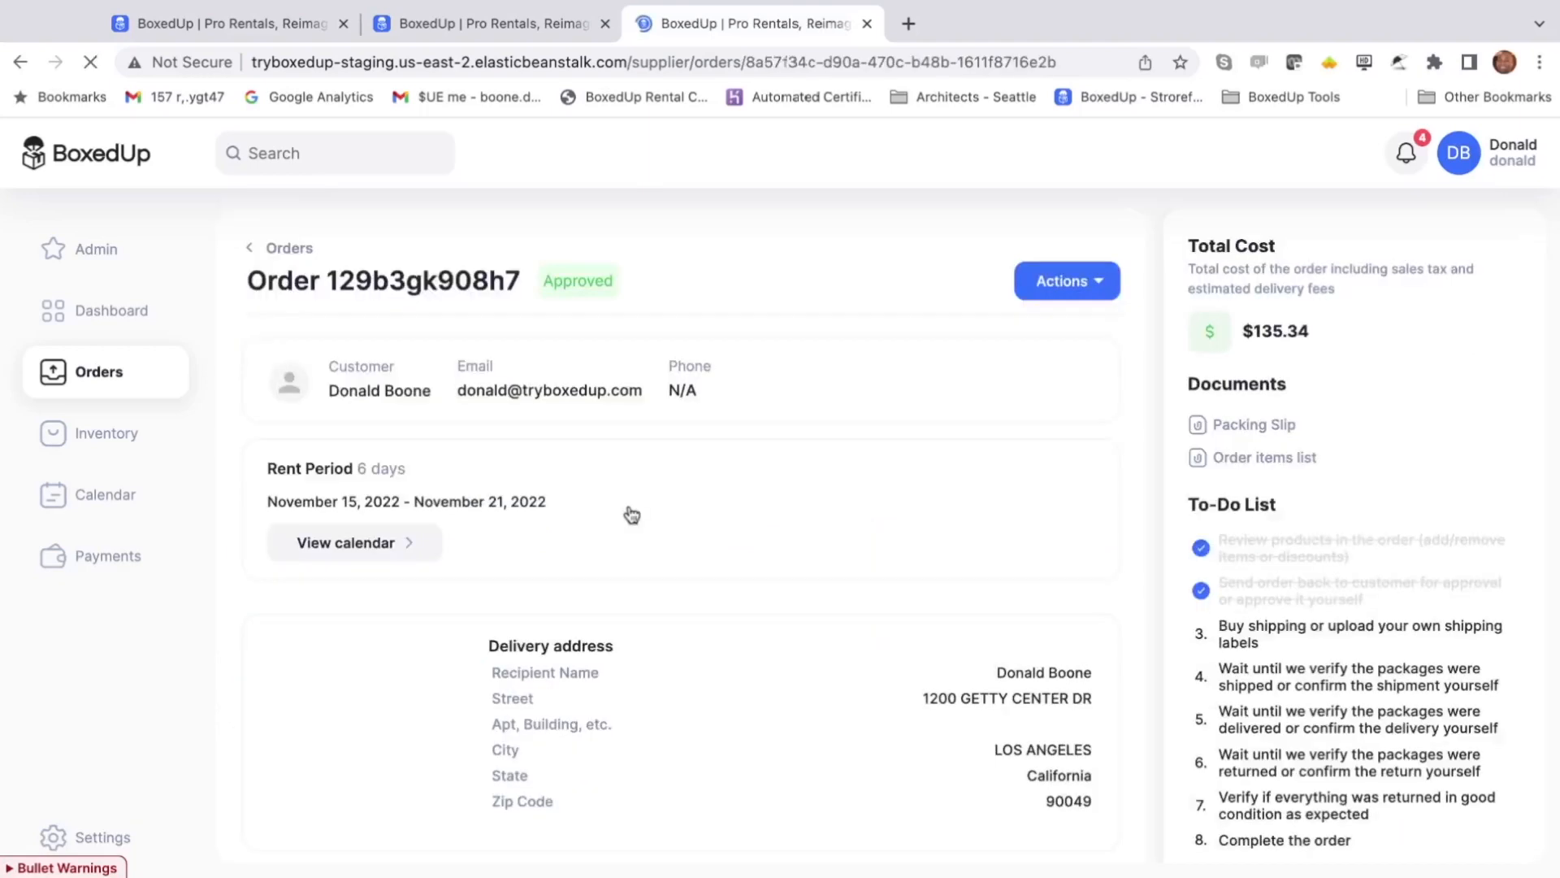
{"action": "scroll", "coordinate": [793, 501], "scroll_direction": "down", "scroll_amount": 5}
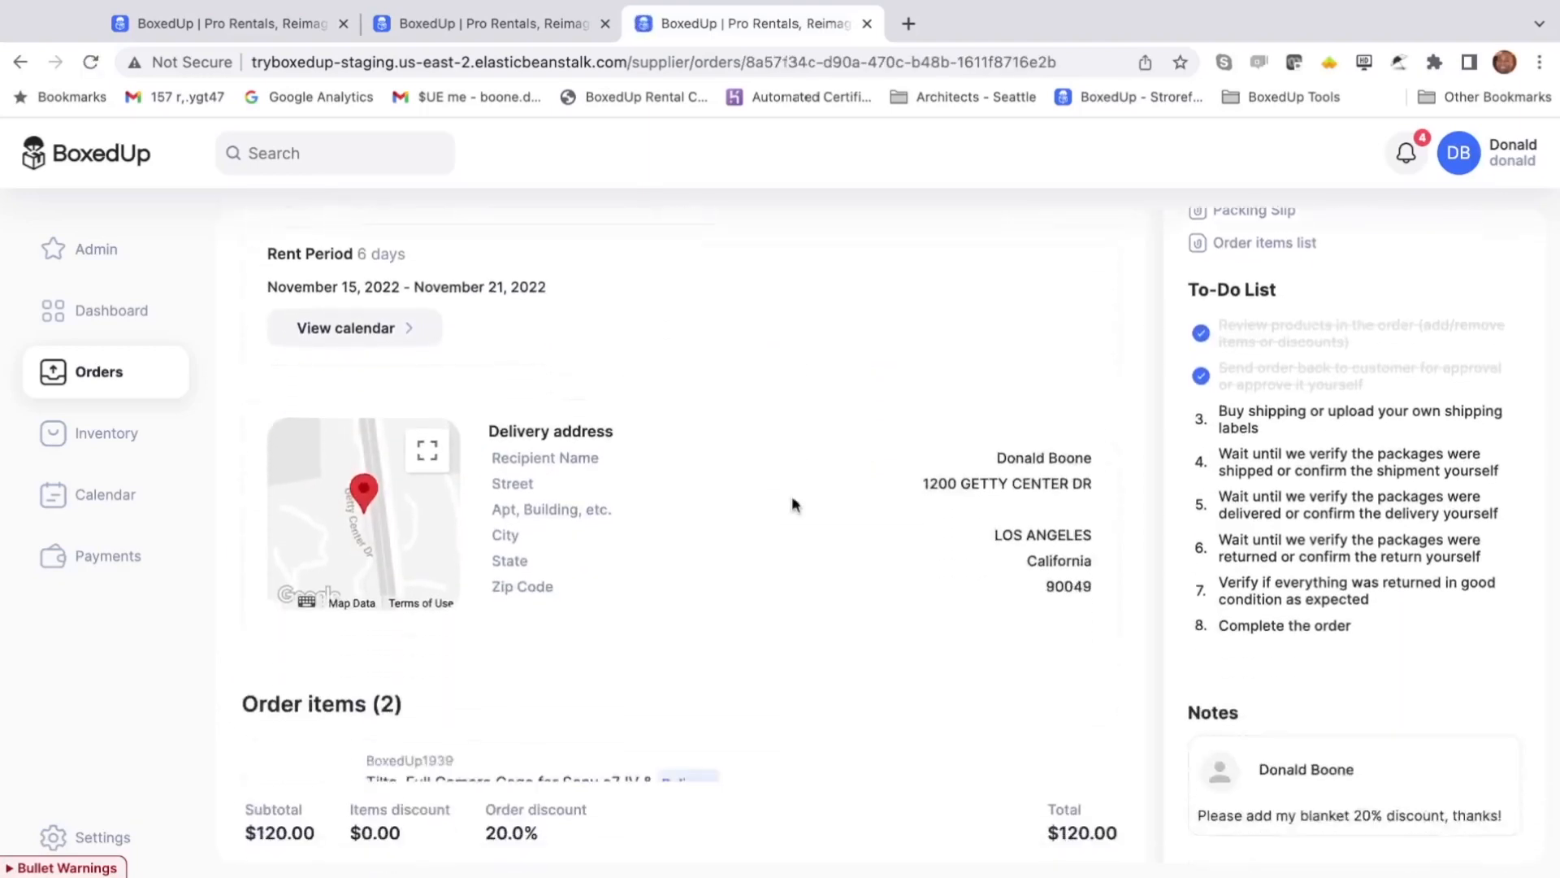
{"action": "scroll", "coordinate": [811, 504], "scroll_direction": "down", "scroll_amount": 2}
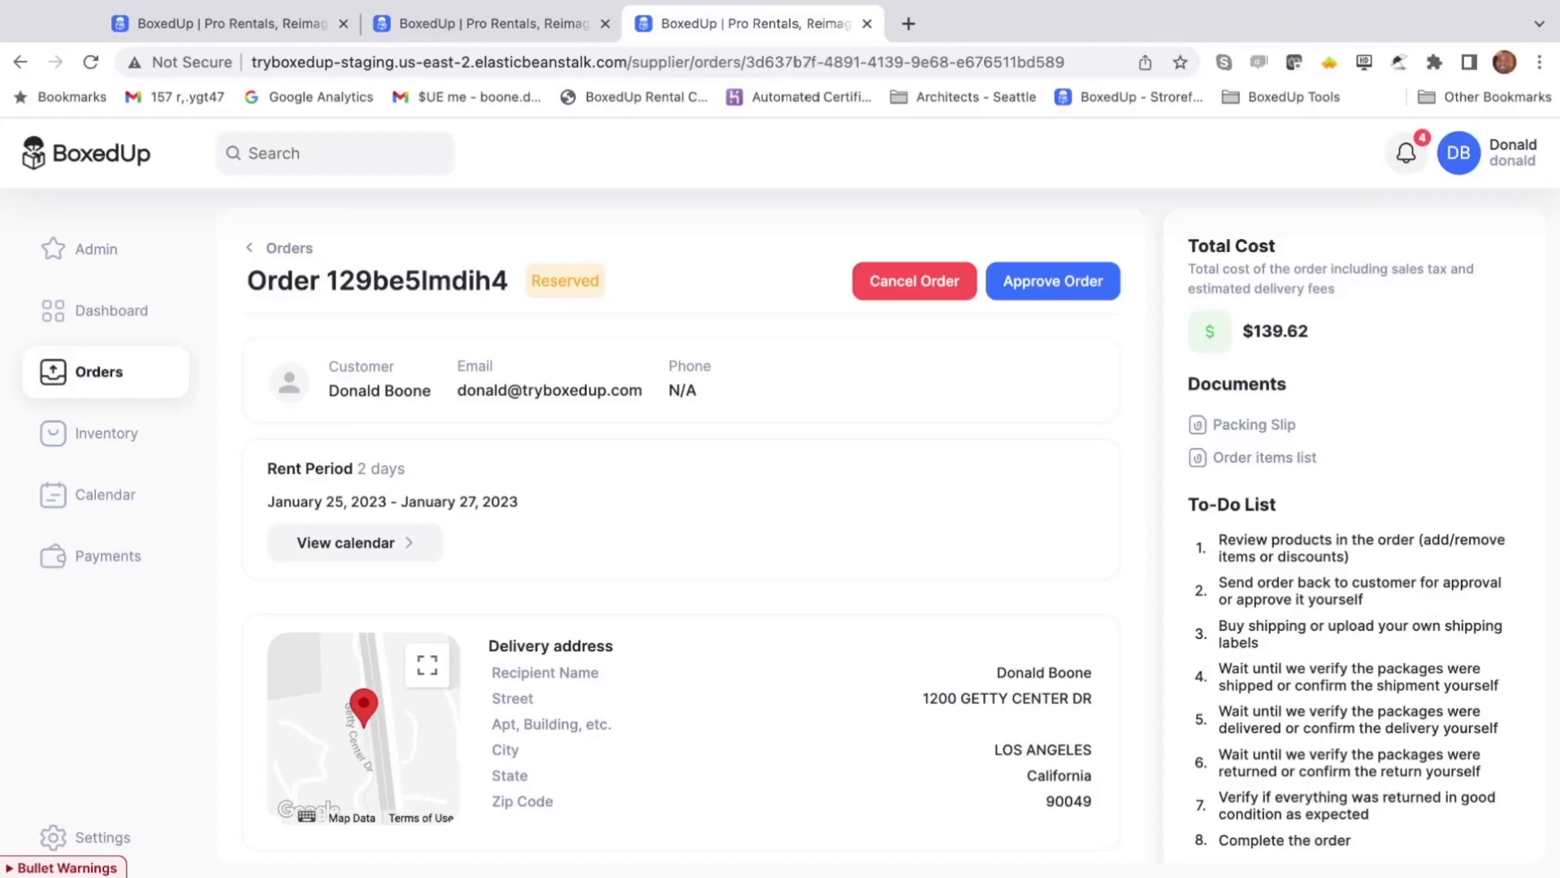
- Open the order's printable Order items list from the Documents section
{"action": "scroll", "coordinate": [681, 528], "scroll_direction": "down", "scroll_amount": 4}
{"action": "scroll", "coordinate": [1124, 358], "scroll_direction": "down", "scroll_amount": 2}
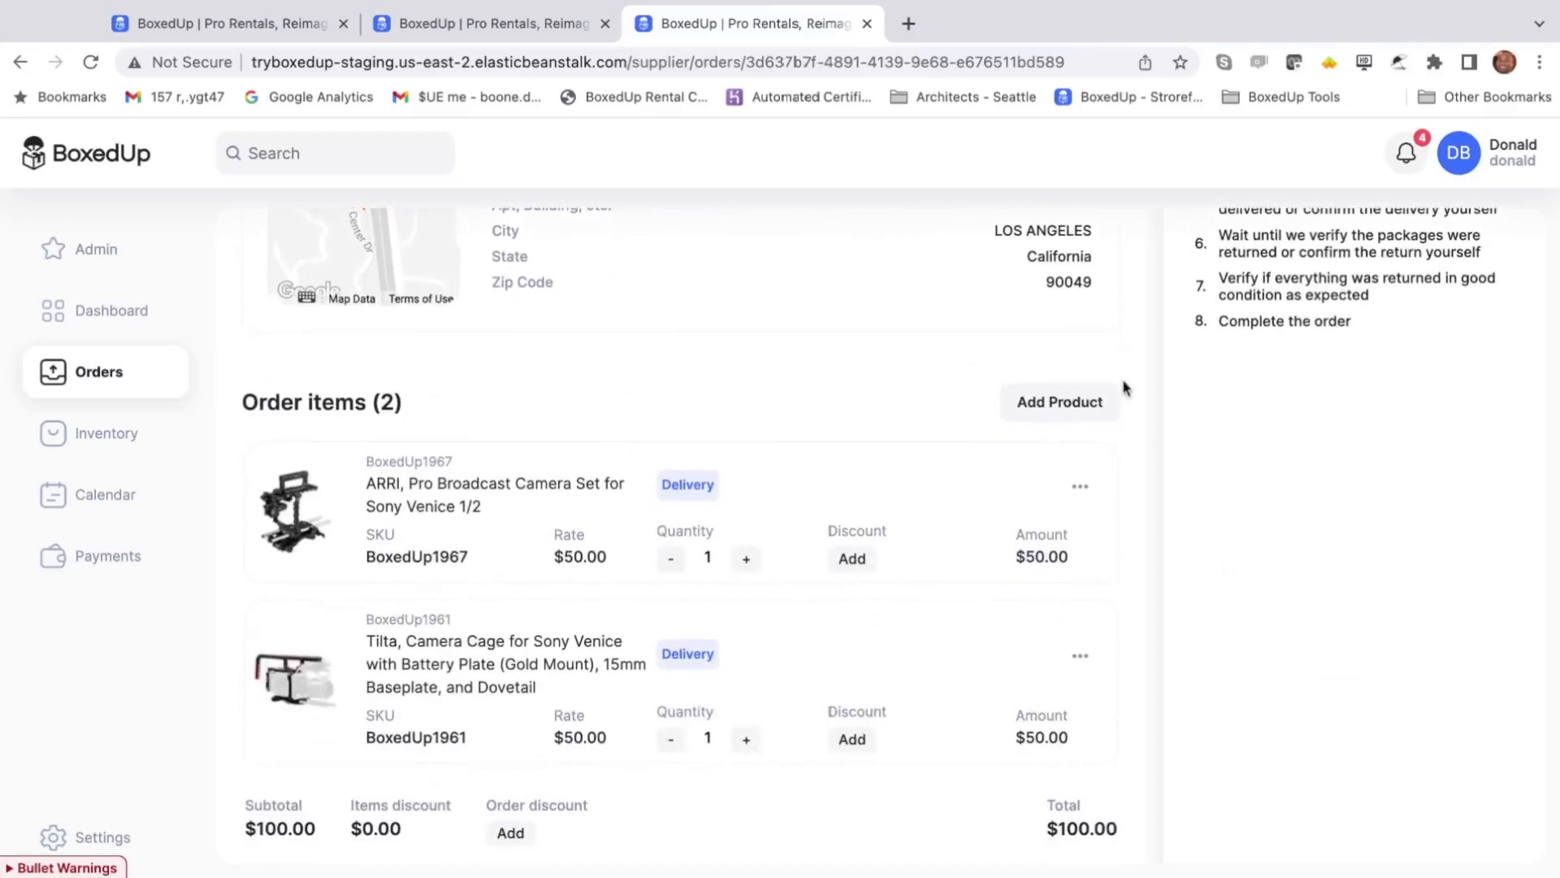
{"action": "scroll", "coordinate": [1125, 388], "scroll_direction": "down", "scroll_amount": 1}
{"action": "scroll", "coordinate": [1126, 390], "scroll_direction": "up", "scroll_amount": 5}
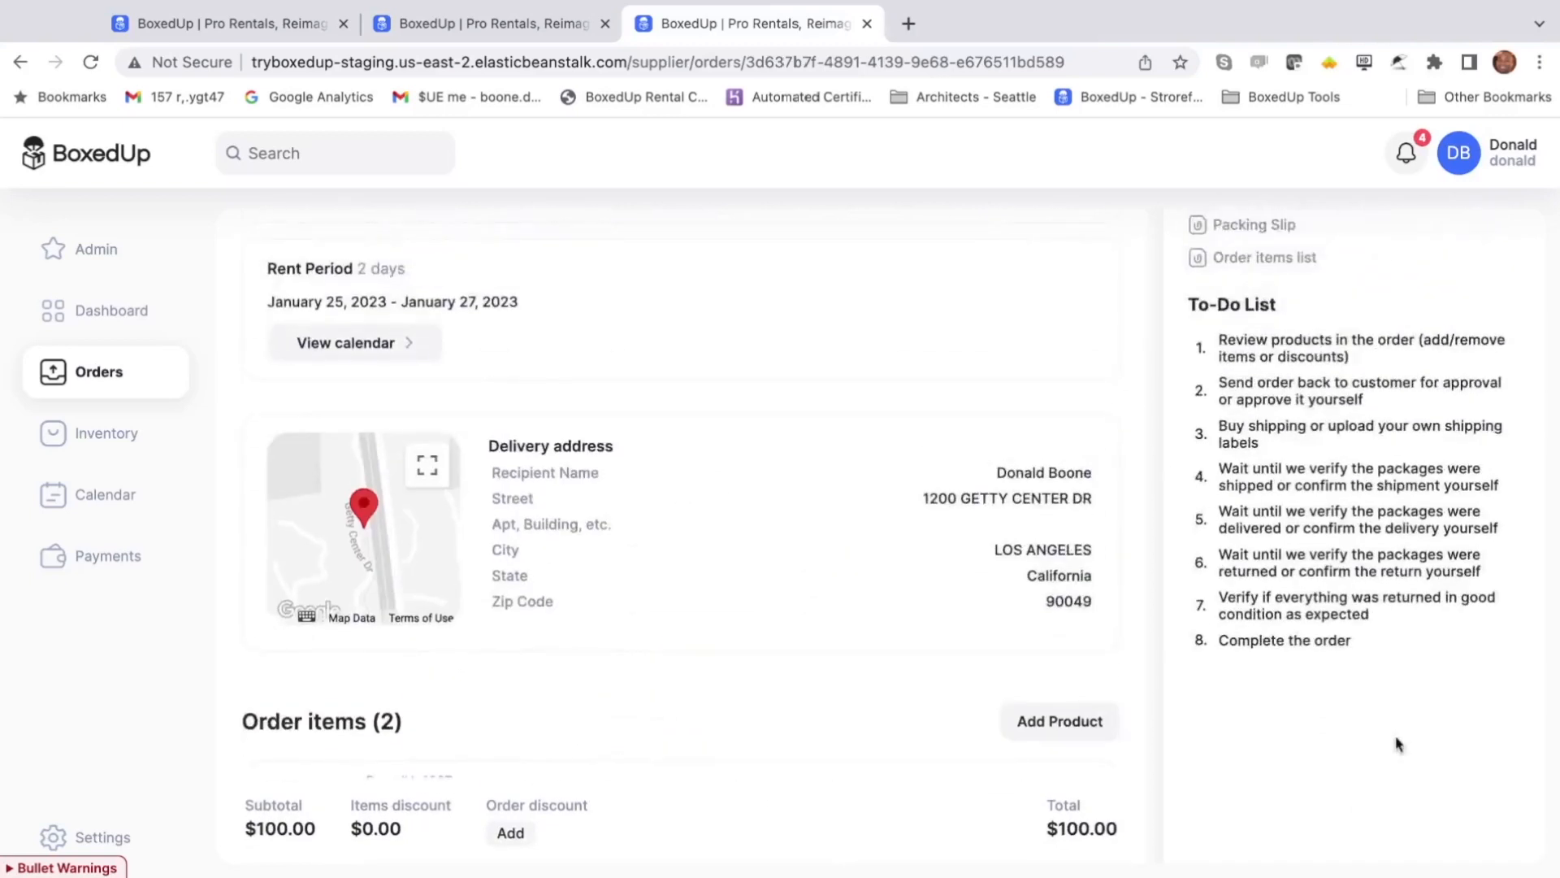
{"action": "scroll", "coordinate": [1361, 805], "scroll_direction": "up", "scroll_amount": 1}
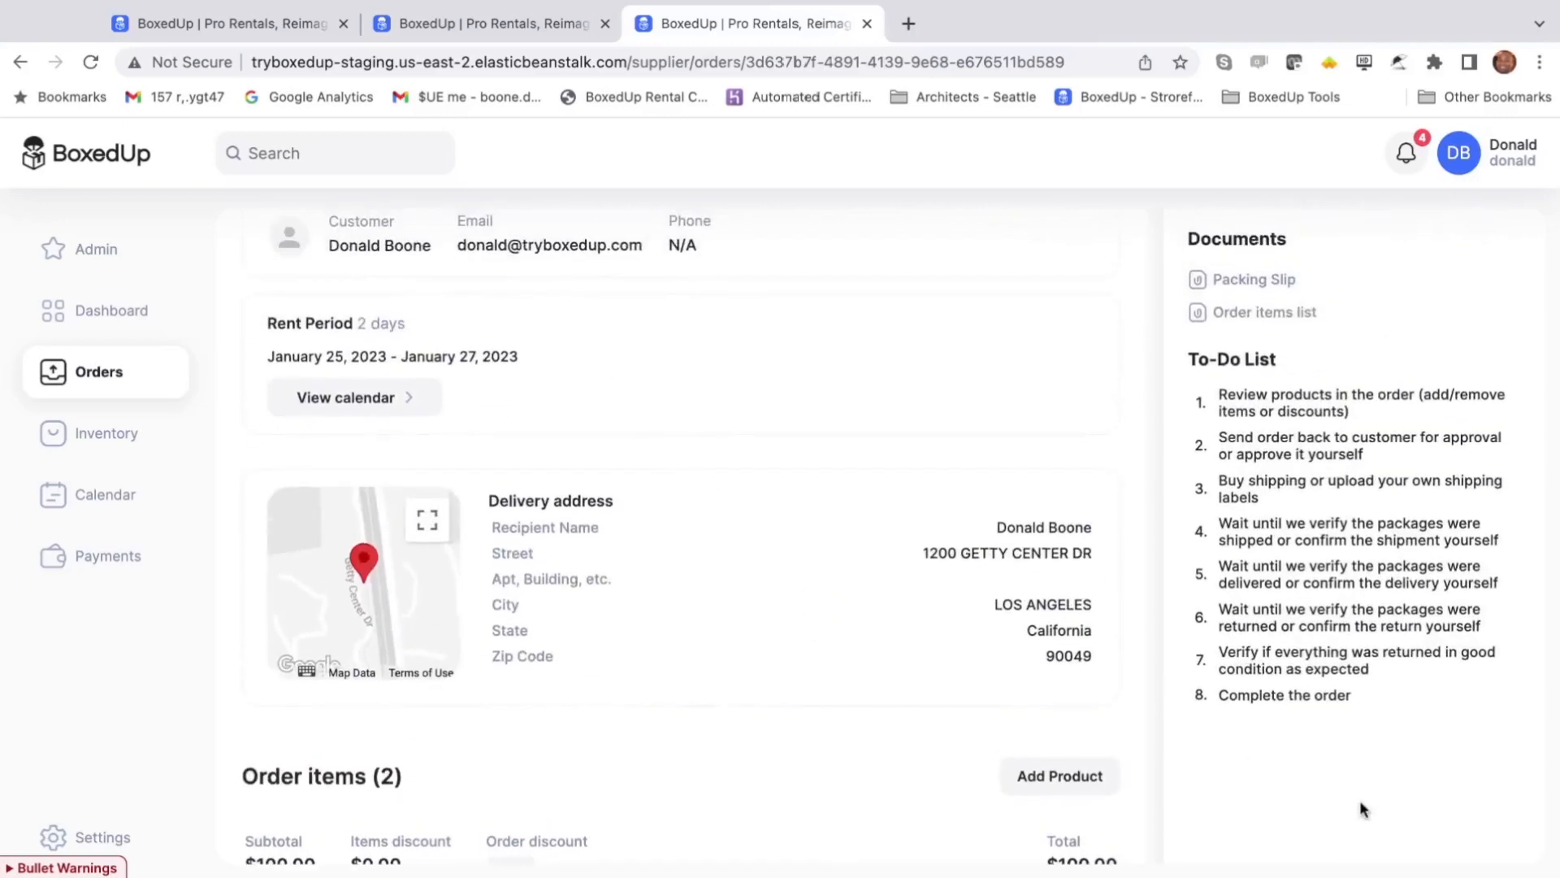
{"action": "scroll", "coordinate": [1363, 810], "scroll_direction": "up", "scroll_amount": 3}
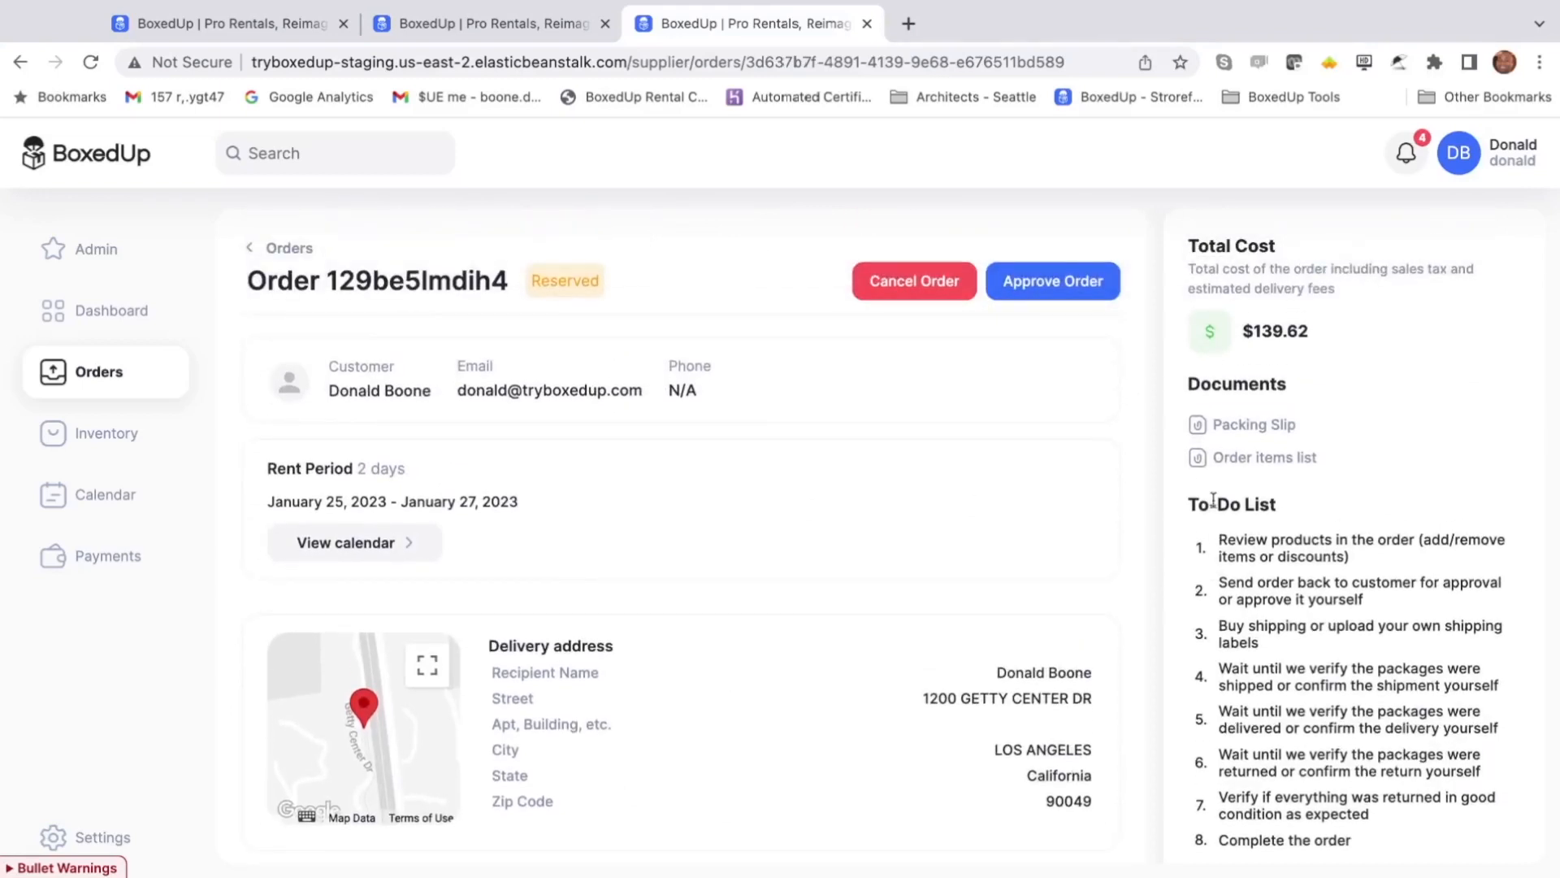
{"action": "left_click", "coordinate": [1249, 459]}
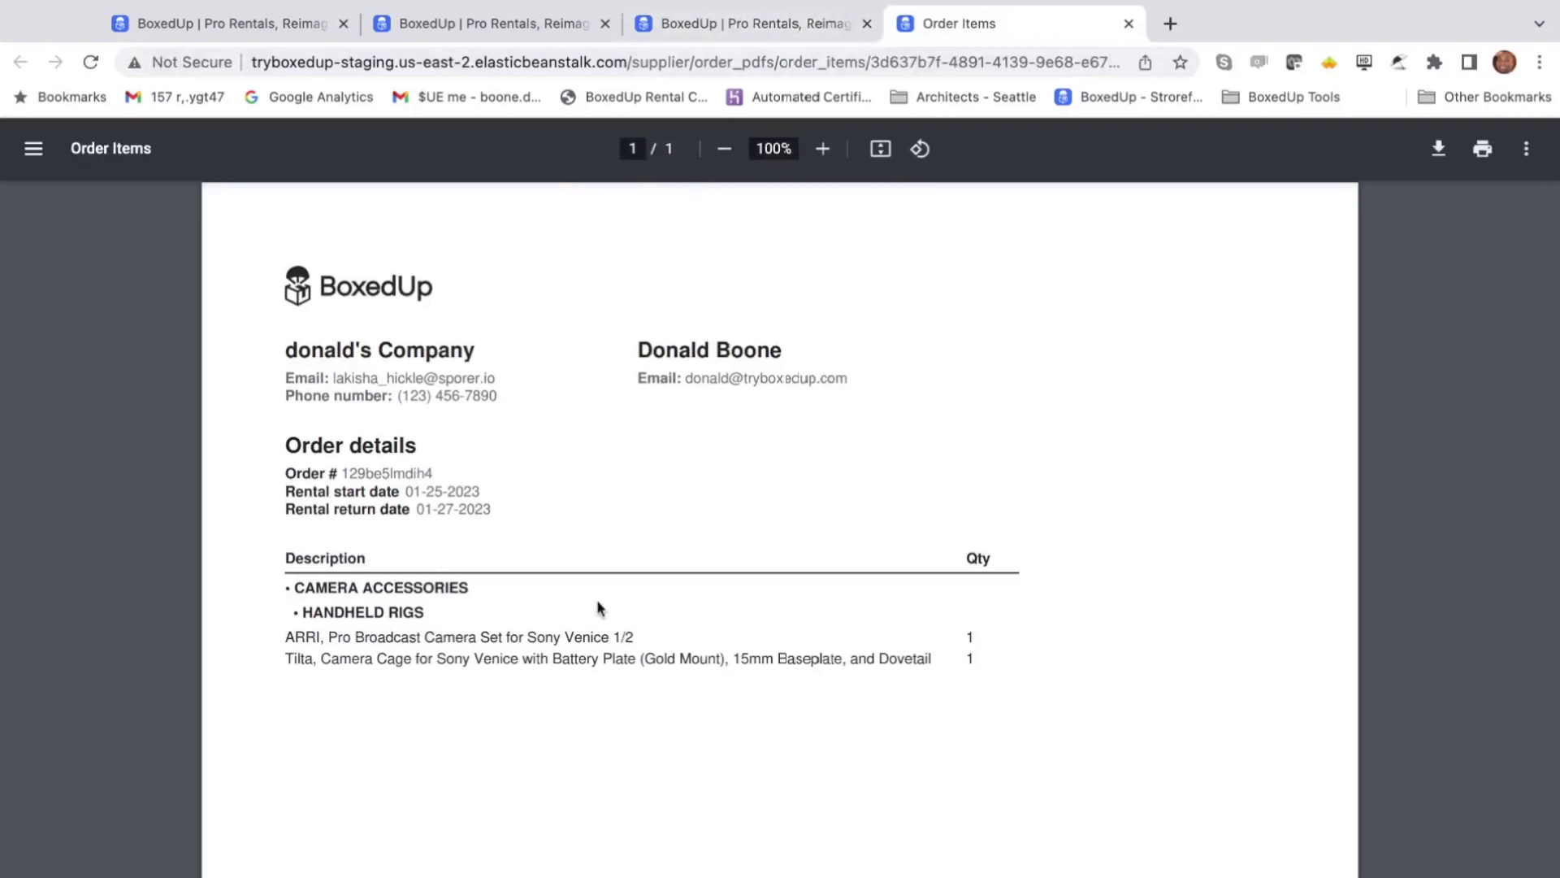
{"action": "left_click", "coordinate": [756, 22]}
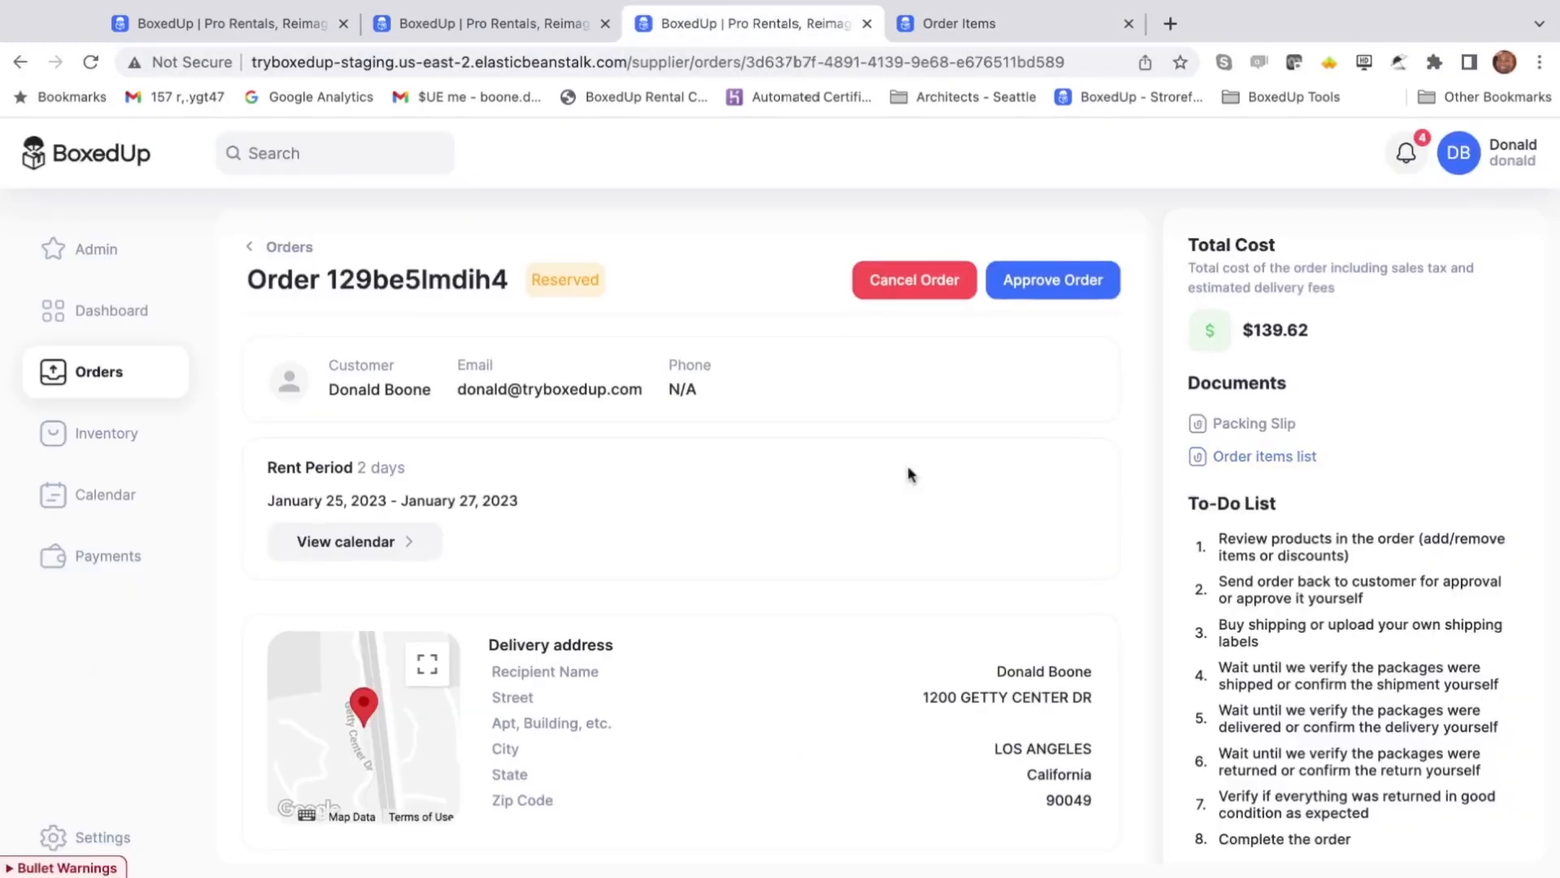
{"action": "scroll", "coordinate": [909, 473], "scroll_direction": "down", "scroll_amount": 3}
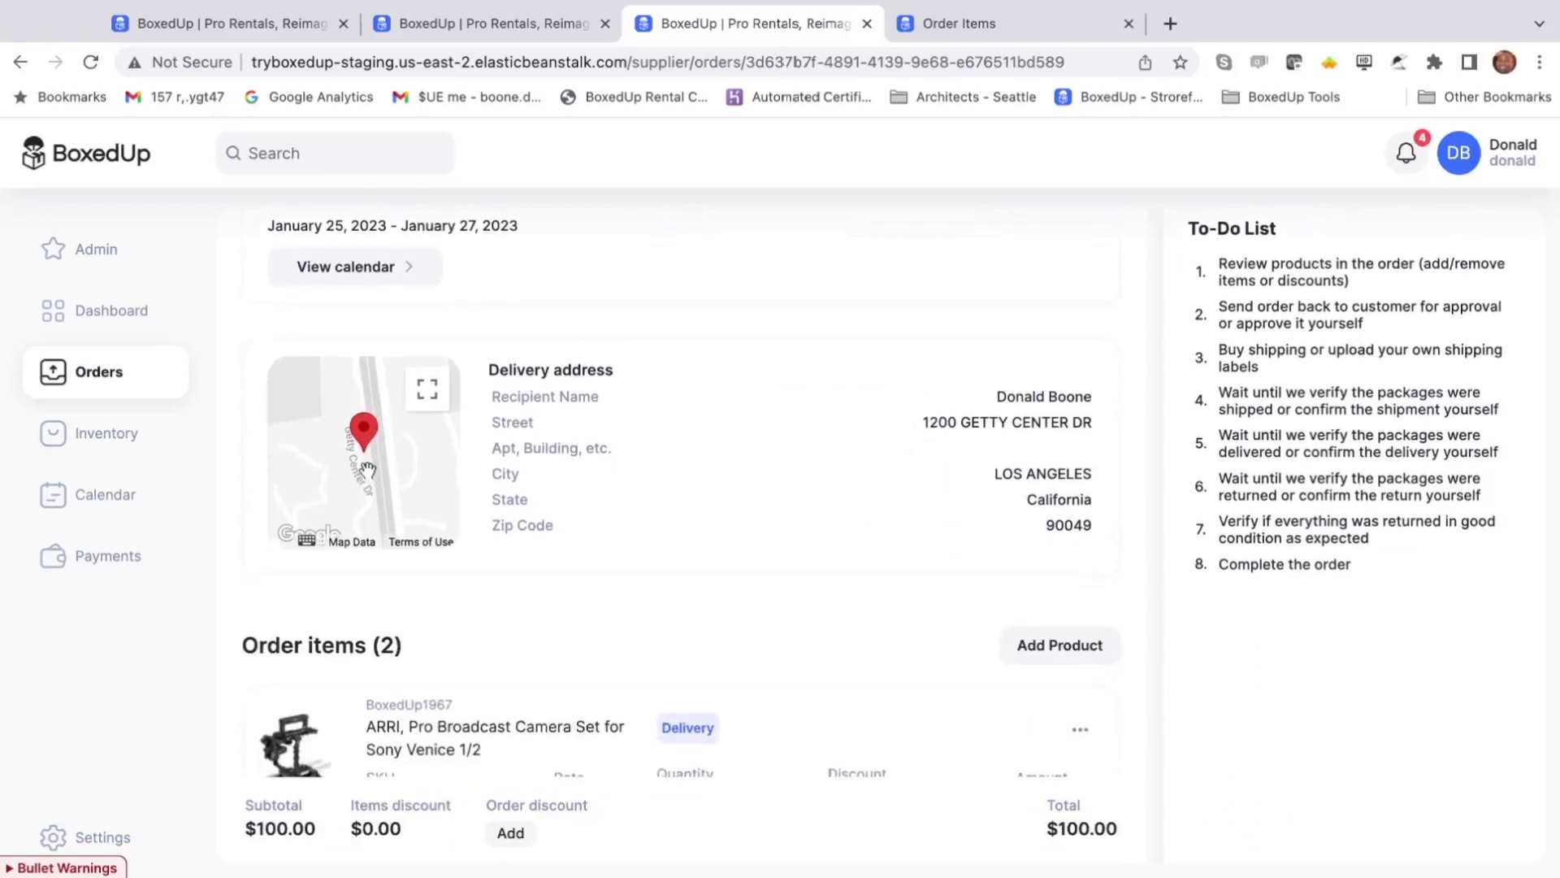
{"action": "mouse_move", "coordinate": [368, 469]}
{"action": "left_mouse_down"}
{"action": "mouse_move", "coordinate": [359, 485]}
{"action": "mouse_move", "coordinate": [367, 454]}
{"action": "left_mouse_up"}
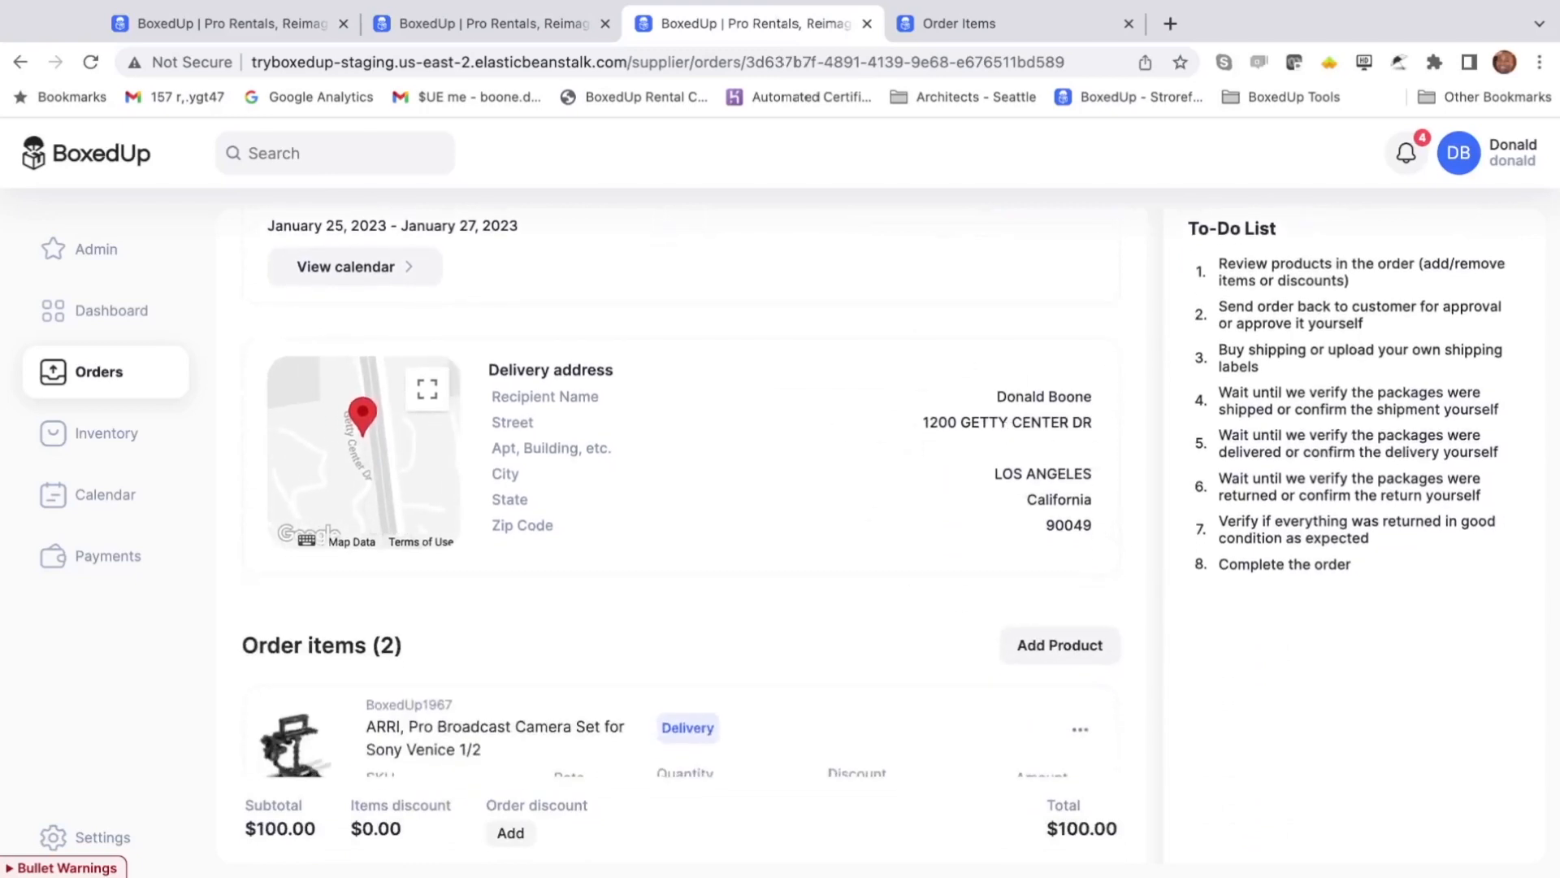
{"action": "scroll", "coordinate": [537, 457], "scroll_direction": "down", "scroll_amount": 2}
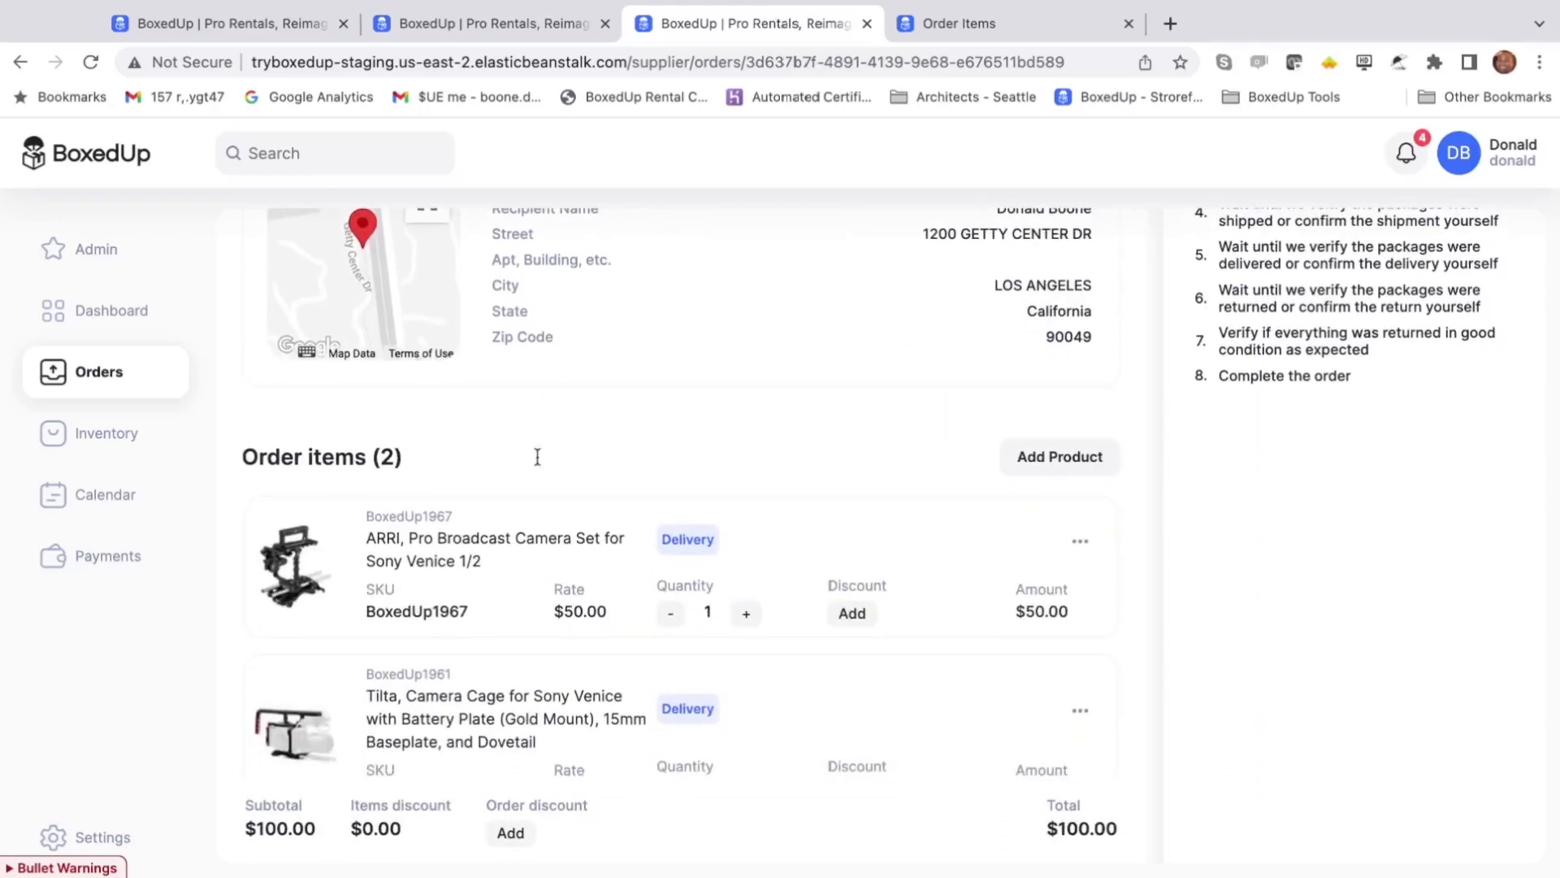
{"action": "scroll", "coordinate": [537, 457], "scroll_direction": "down", "scroll_amount": 2}
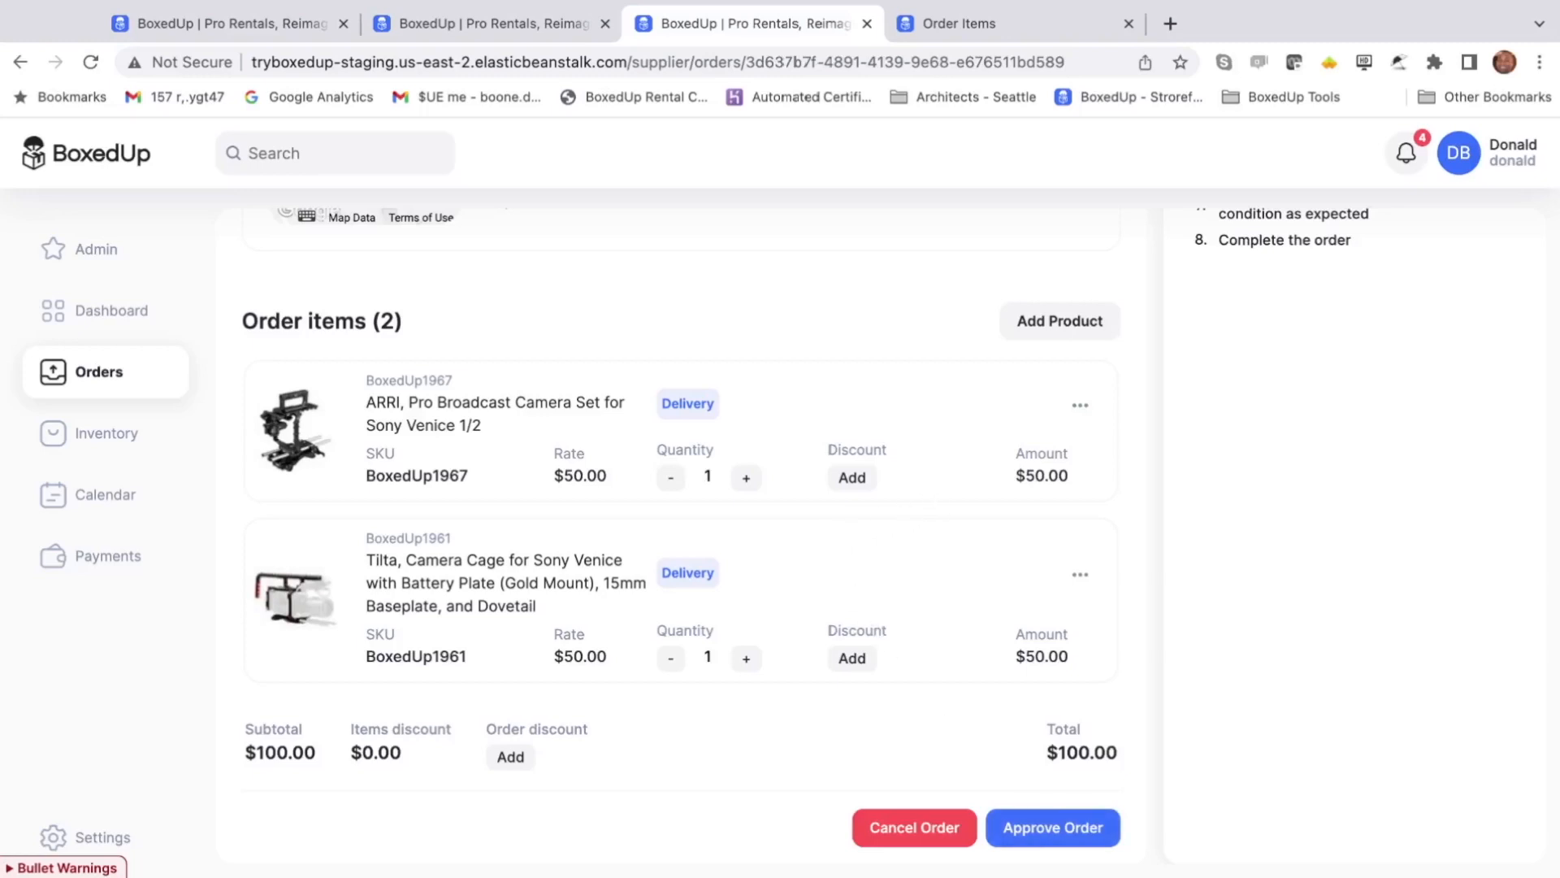
- Apply a 20% discount to the ARRI camera set
{"action": "left_click", "coordinate": [851, 477]}
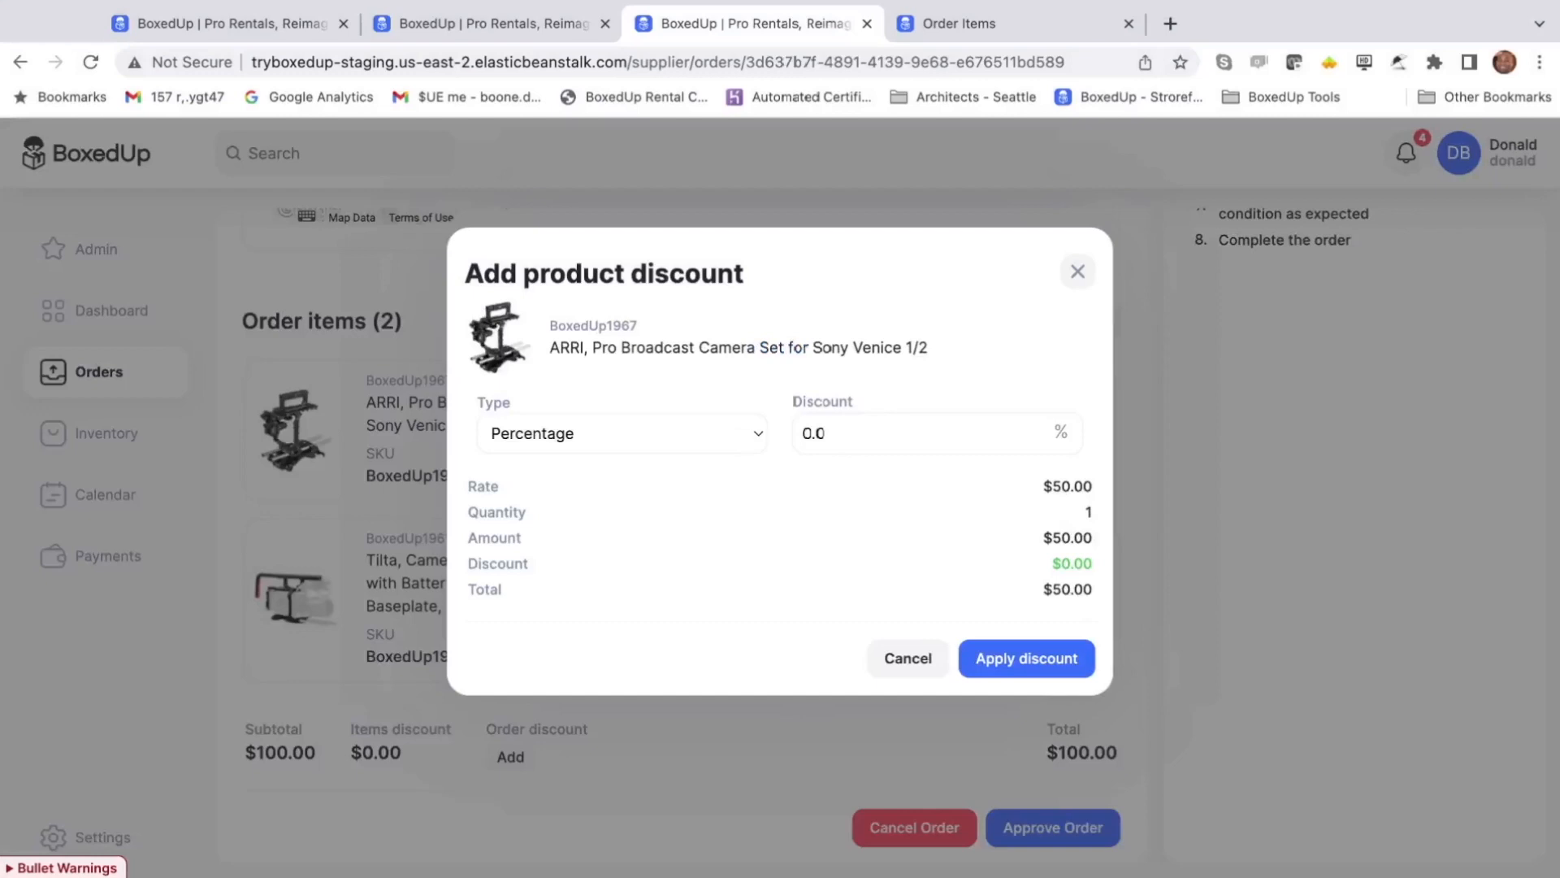
{"action": "type", "text": "20"}
{"action": "left_click", "coordinate": [1016, 662]}
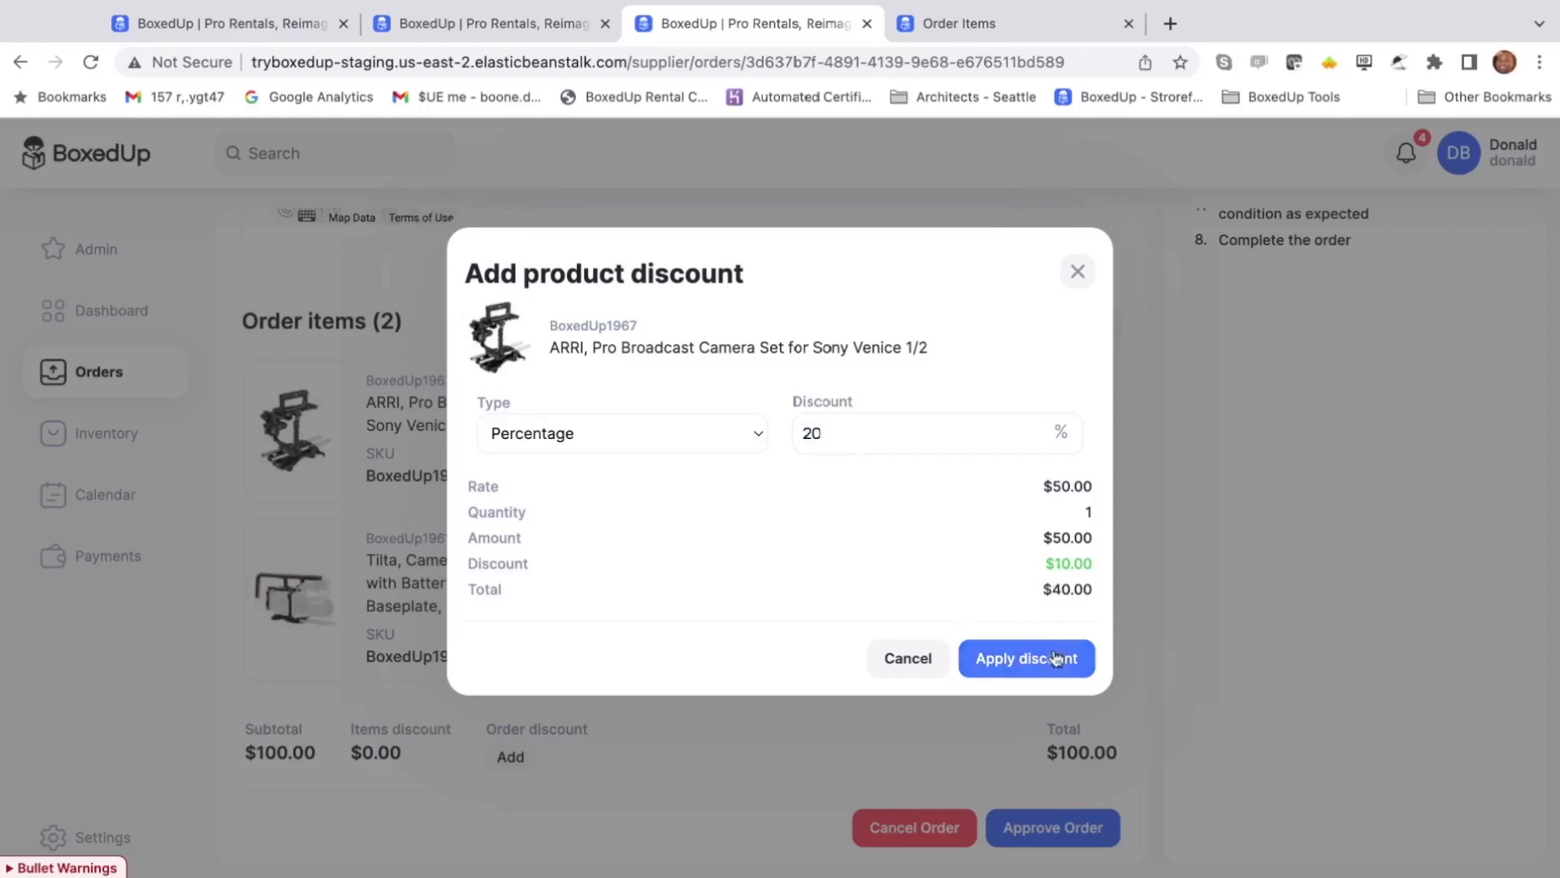
{"action": "left_click", "coordinate": [1054, 657]}
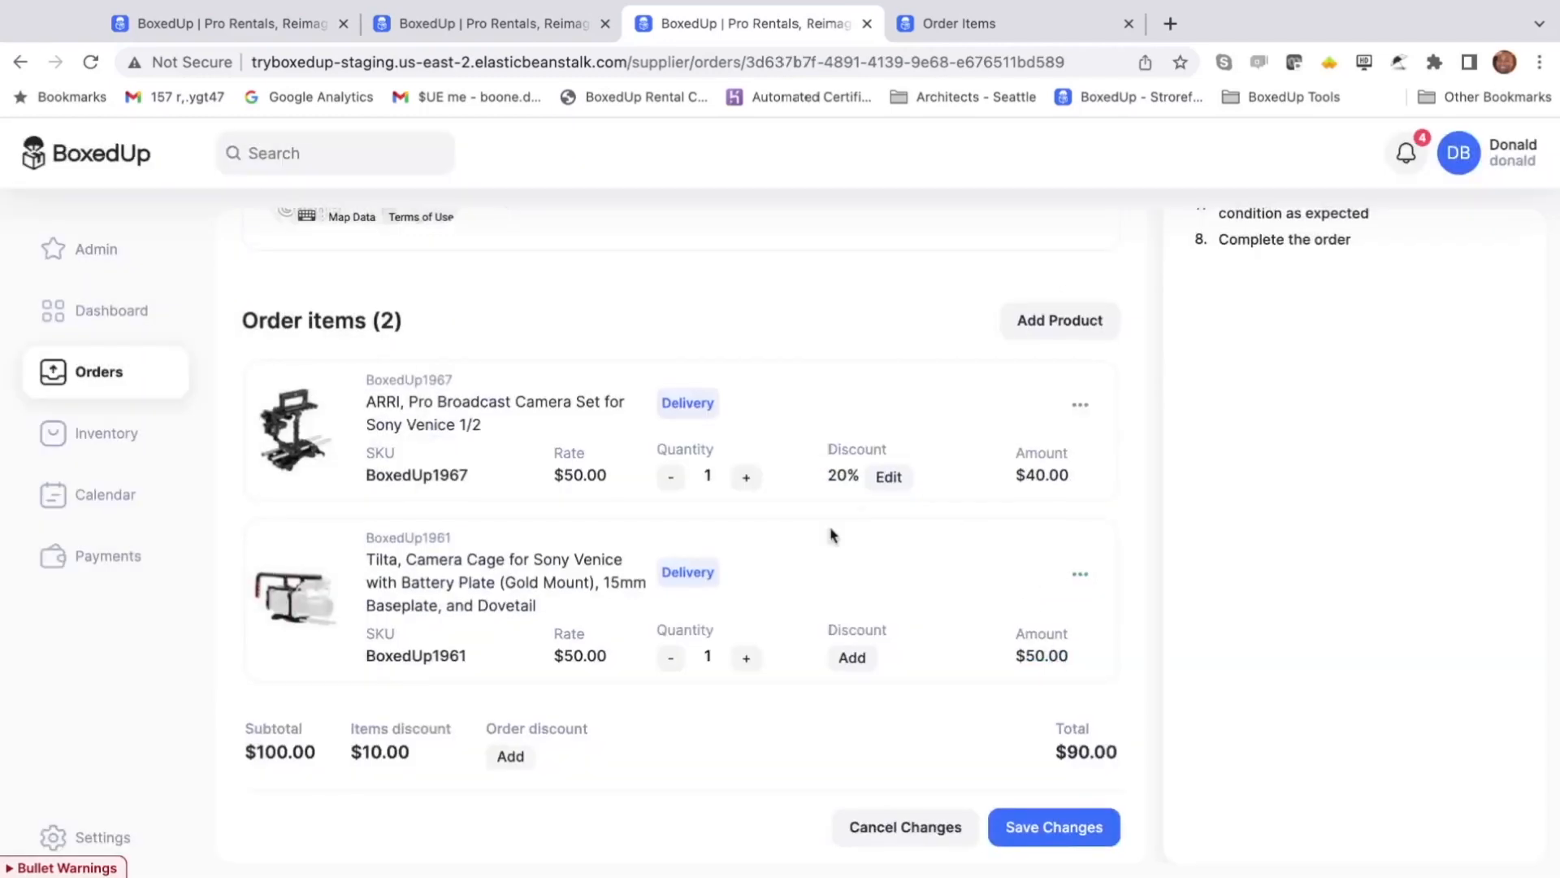
- Apply a fixed-amount $5.00 discount to the Tilta Sony Venice cage
{"action": "left_click", "coordinate": [845, 664]}
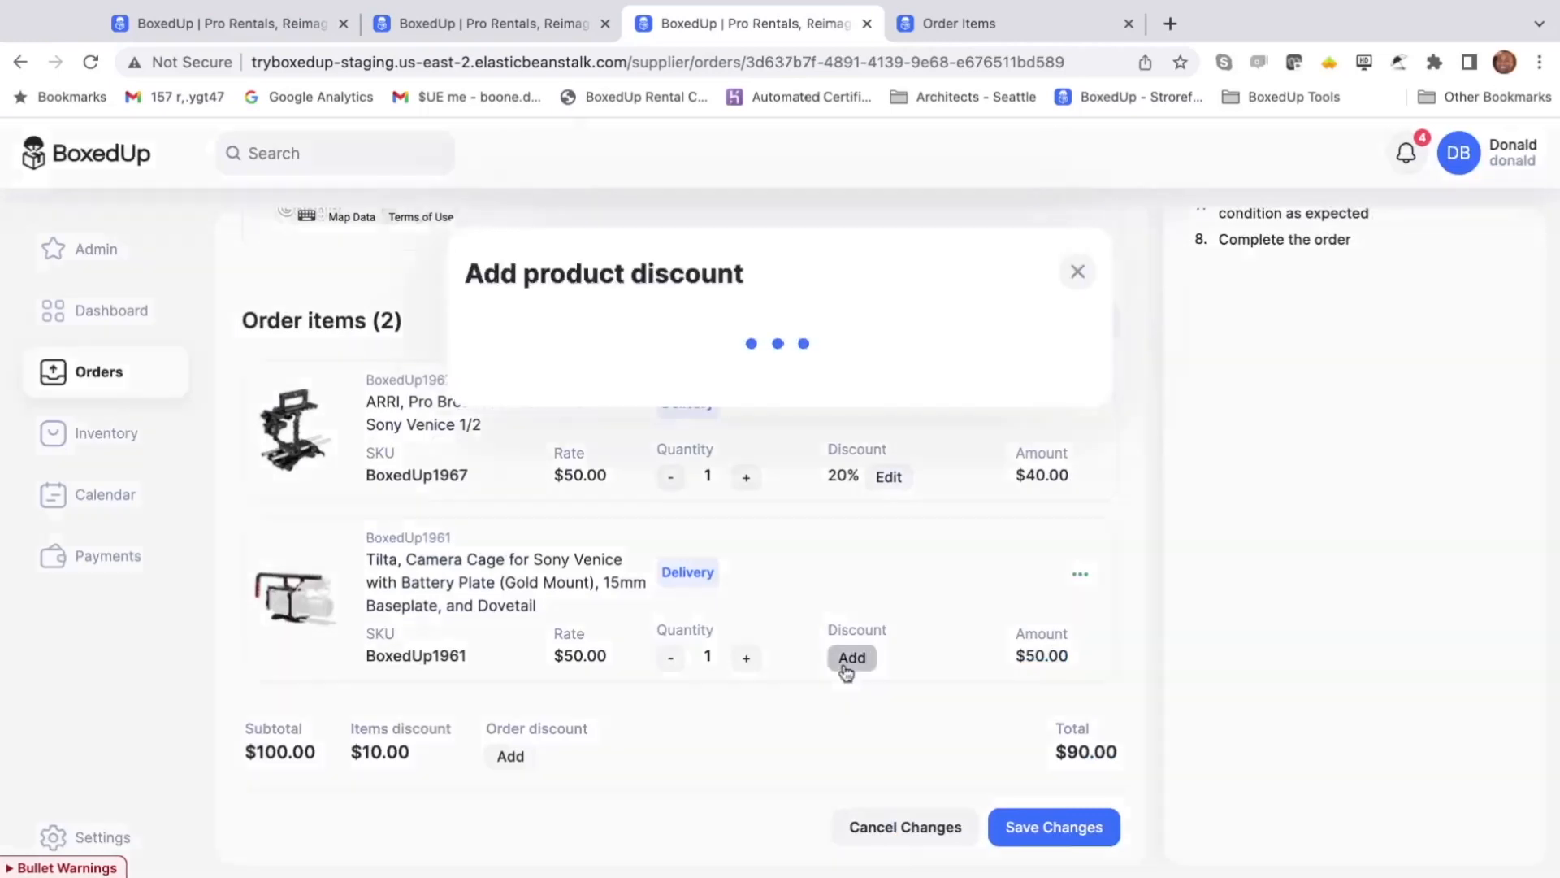
{"action": "left_click", "coordinate": [612, 445]}
{"action": "left_click", "coordinate": [612, 452]}
{"action": "left_click", "coordinate": [854, 436]}
{"action": "type", "text": "5"}
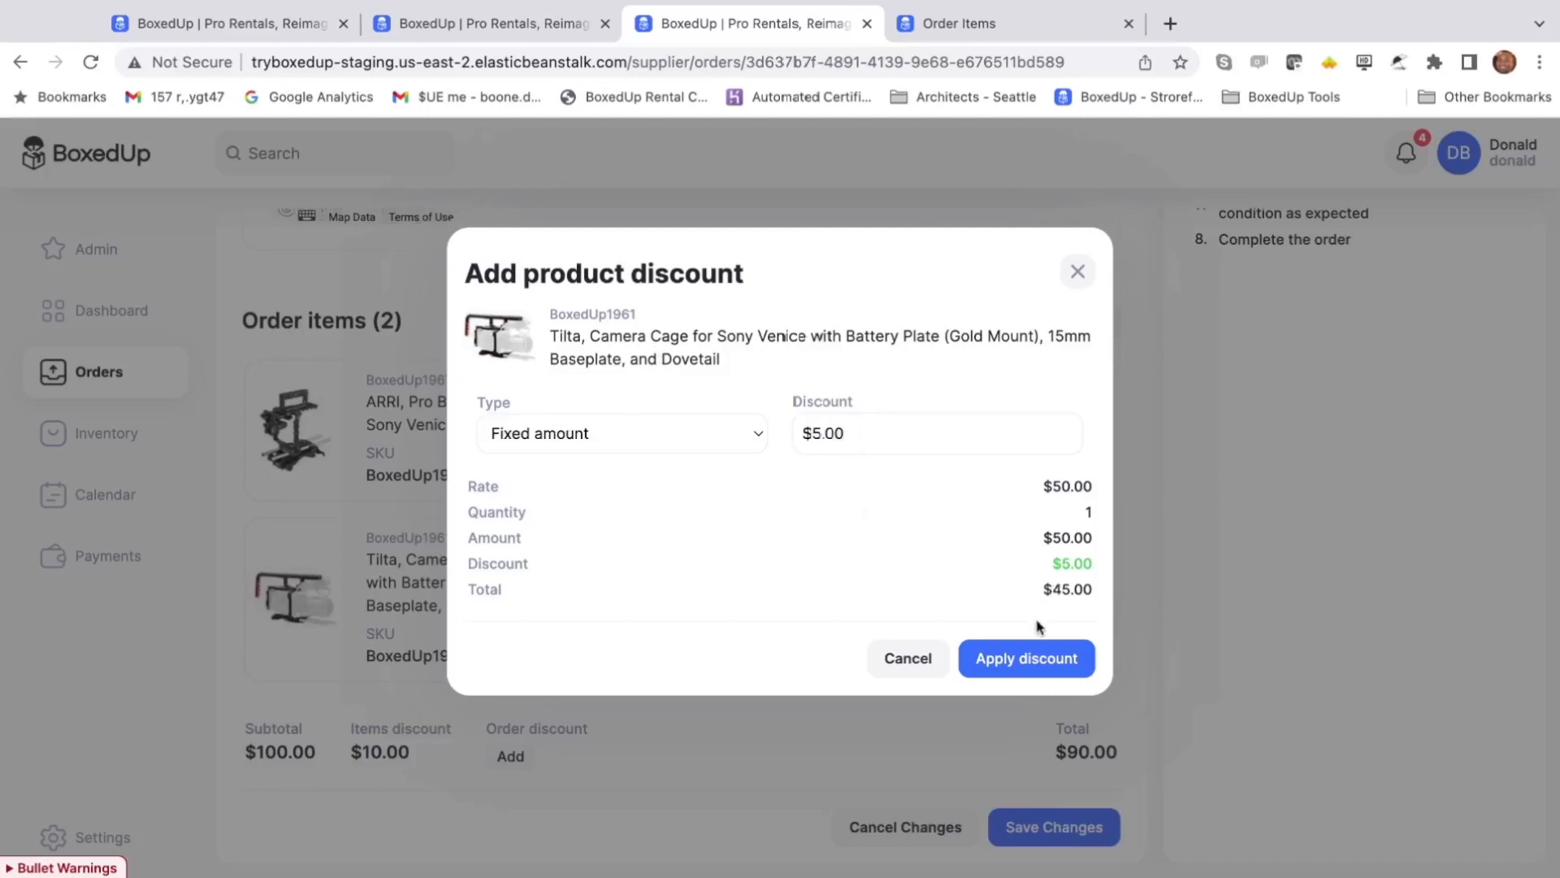
{"action": "left_click", "coordinate": [1036, 655]}
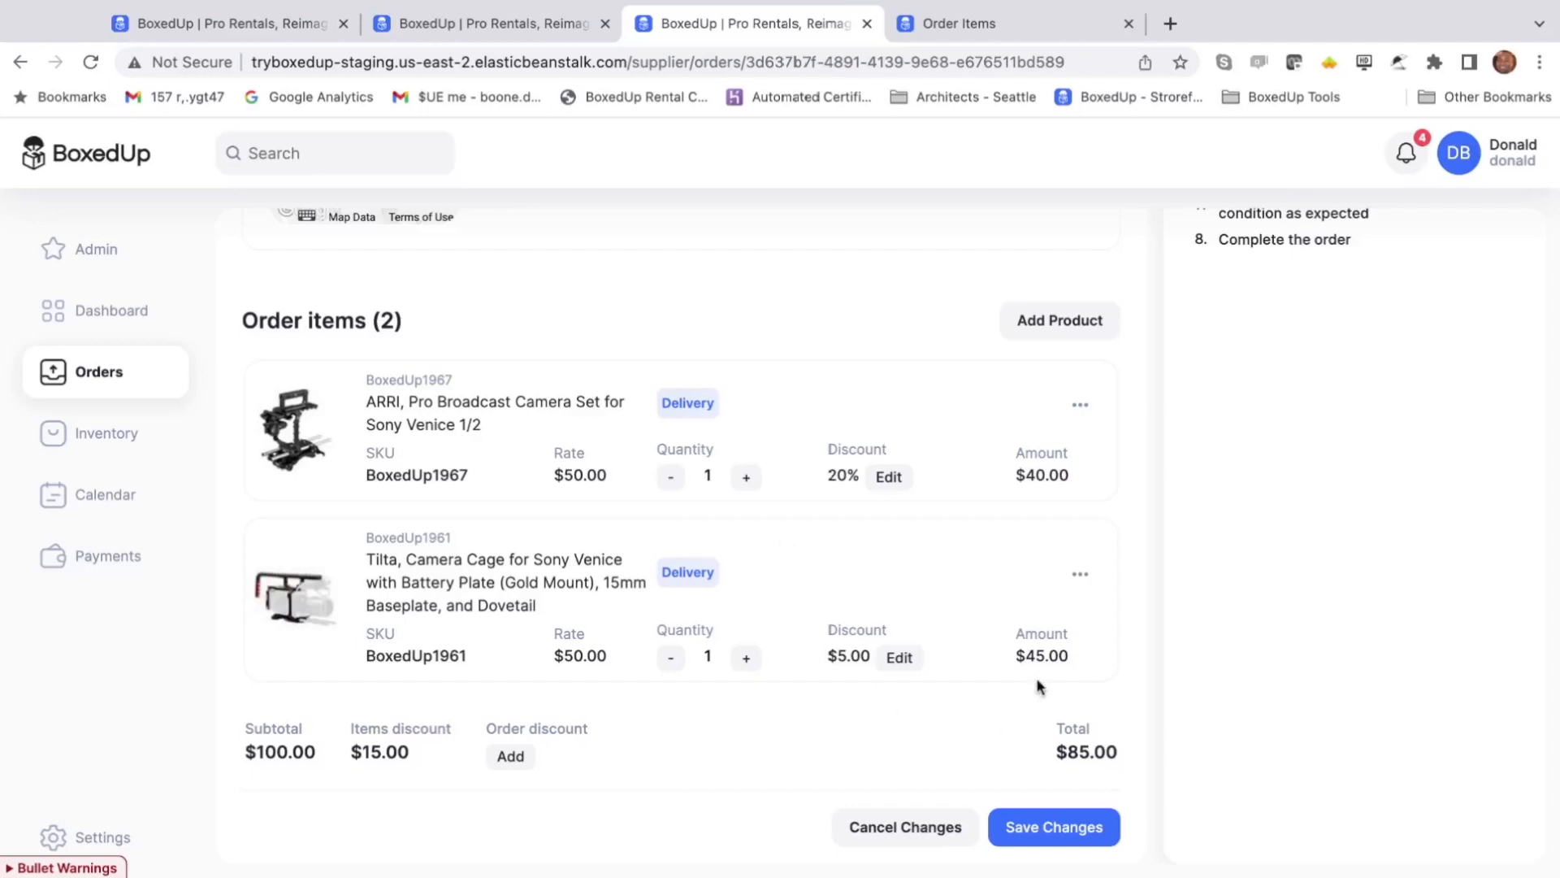
{"action": "left_click", "coordinate": [521, 759]}
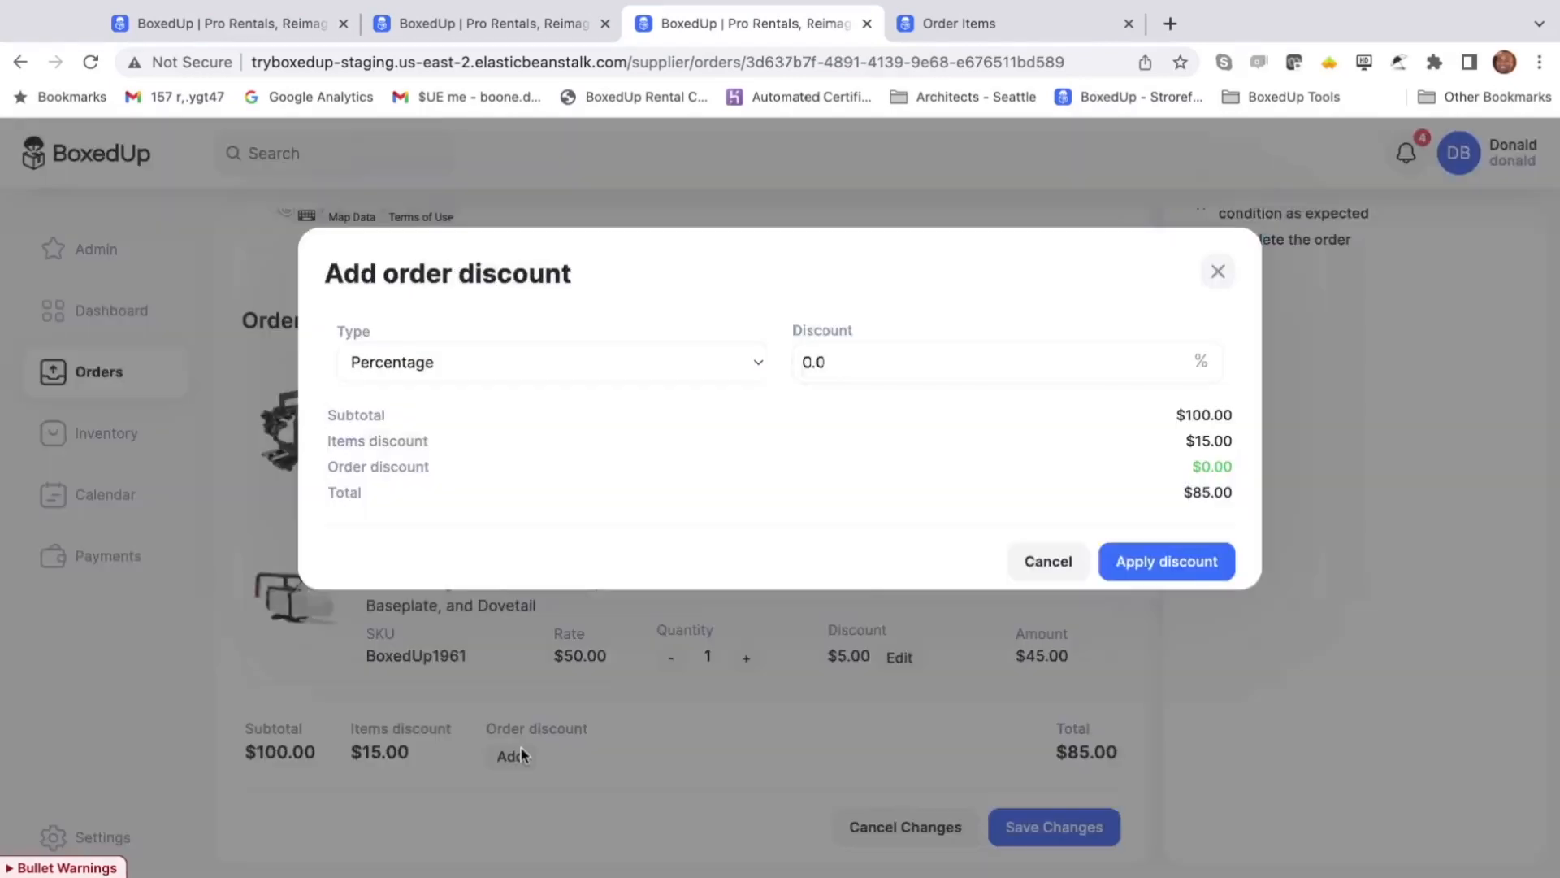
{"action": "key", "text": "super+a"}
{"action": "type", "text": "10"}
{"action": "left_click", "coordinate": [1045, 561]}
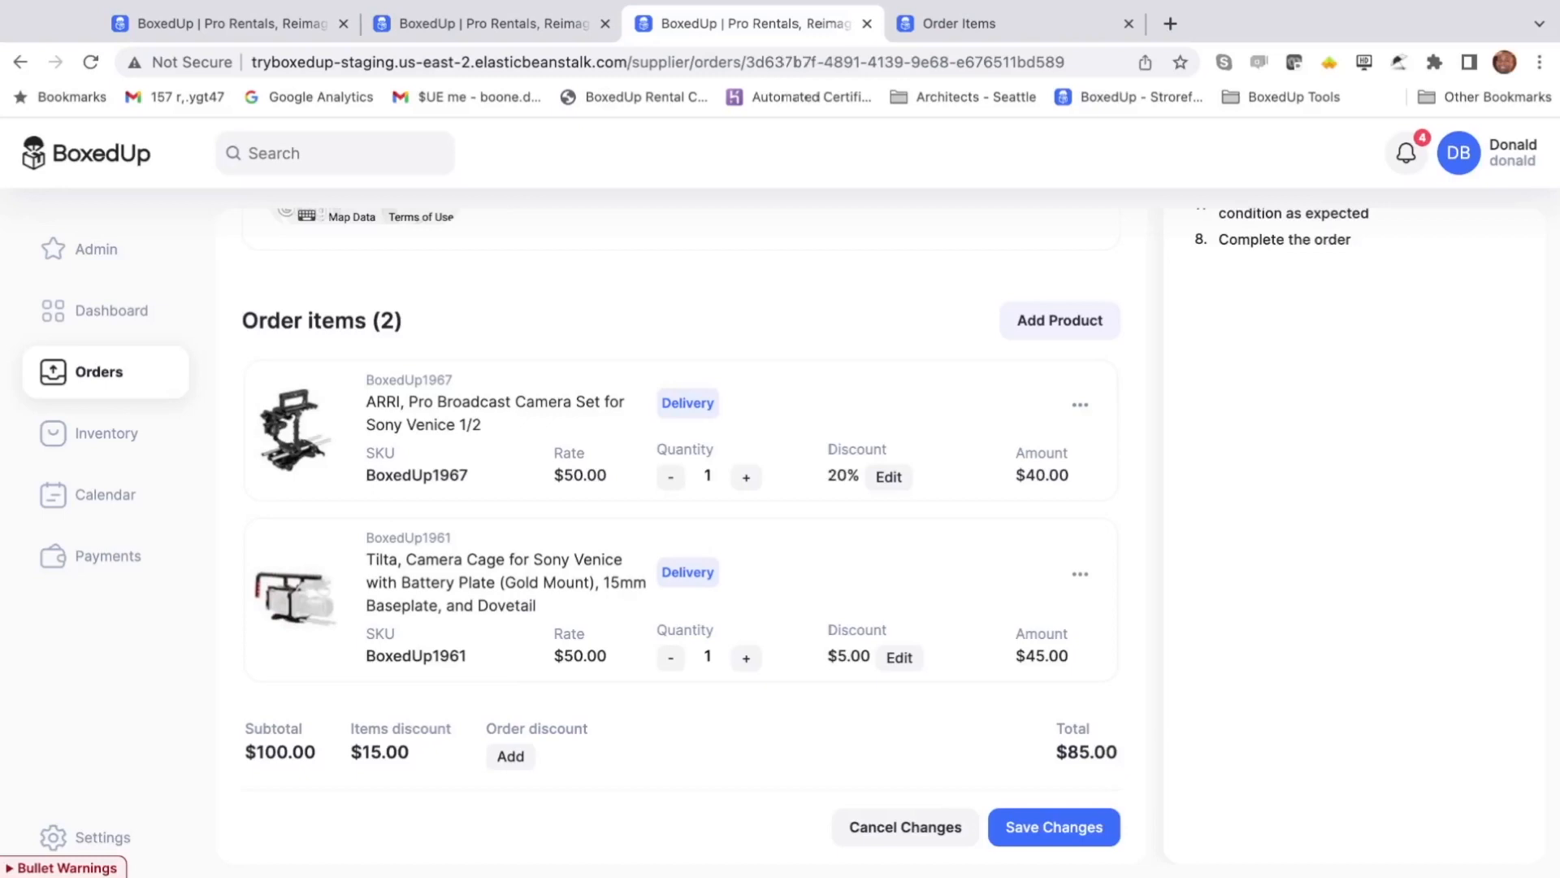
- Add the Tilta Full Camera Cage for Sony a7 IV from the product list to the order
{"action": "left_click", "coordinate": [1060, 321]}
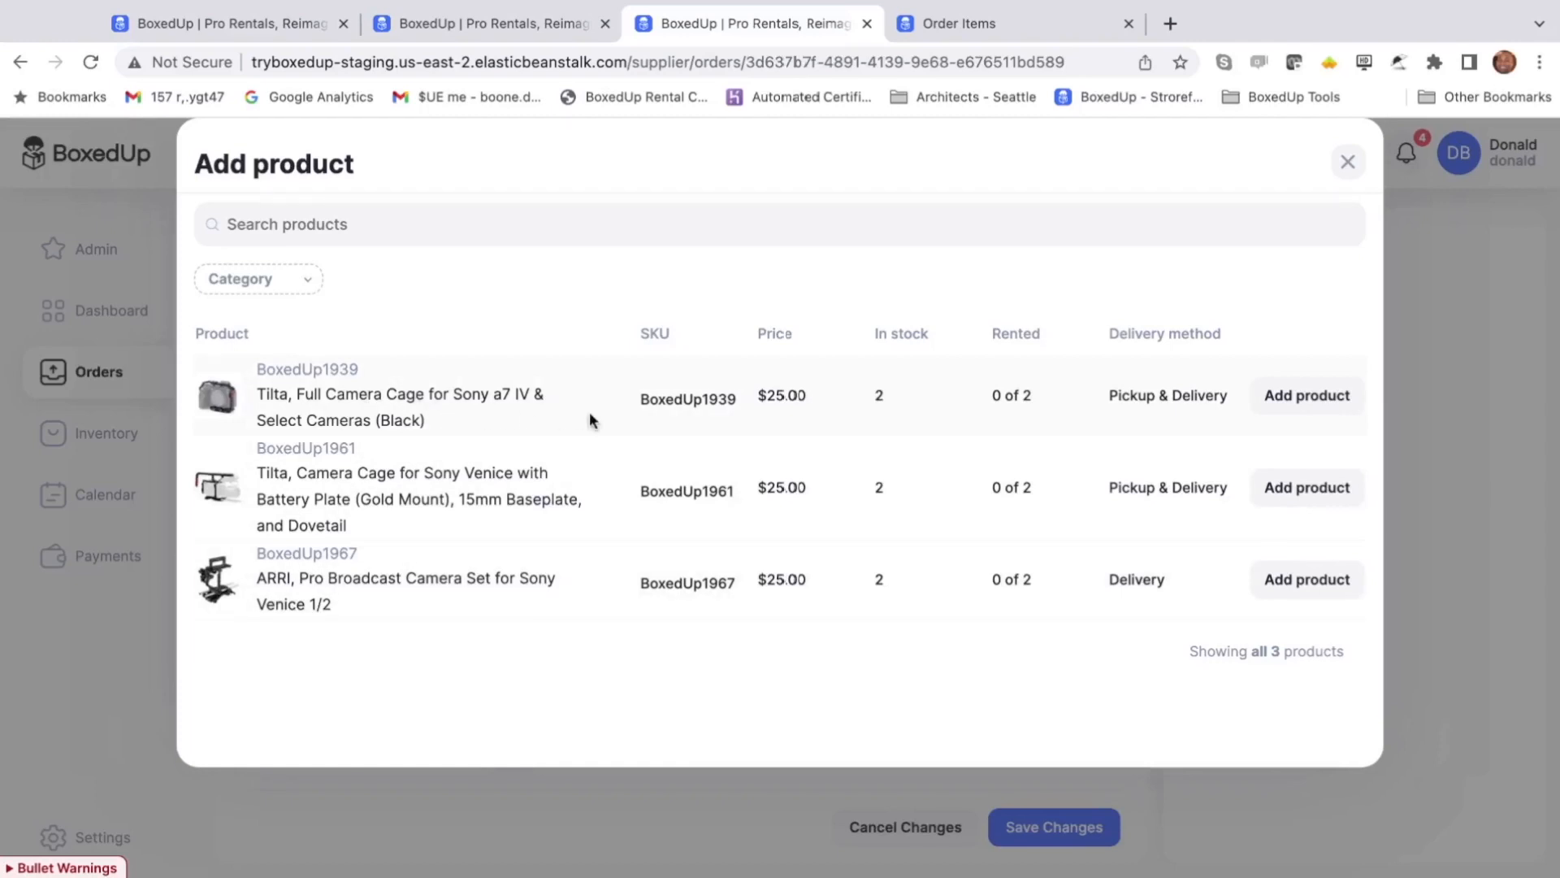
{"action": "left_click", "coordinate": [1284, 401]}
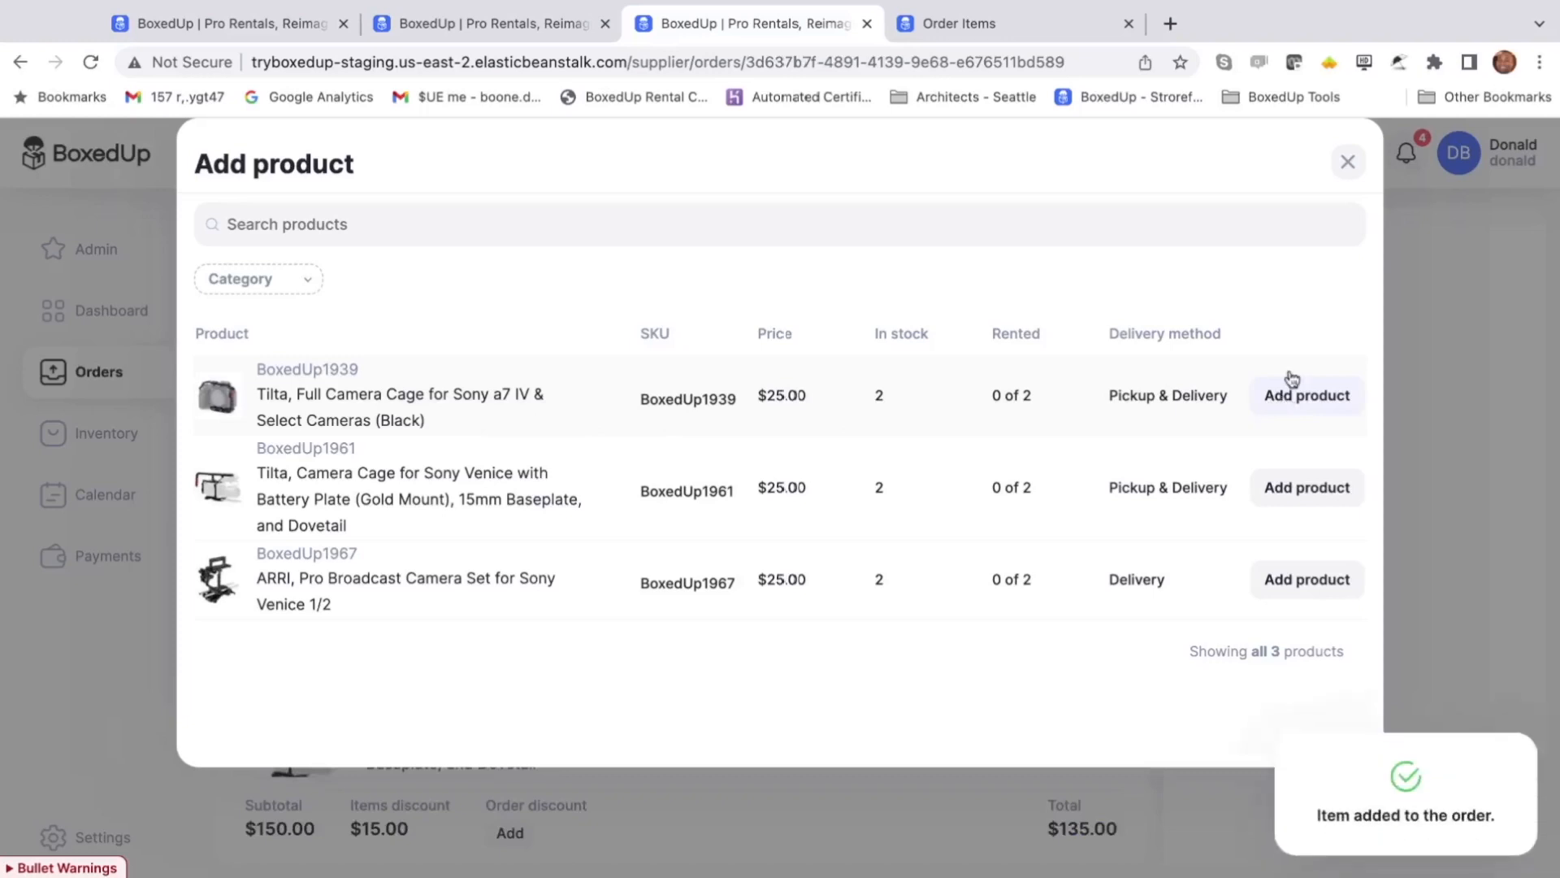
{"action": "scroll", "coordinate": [1166, 477], "scroll_direction": "down", "scroll_amount": 1}
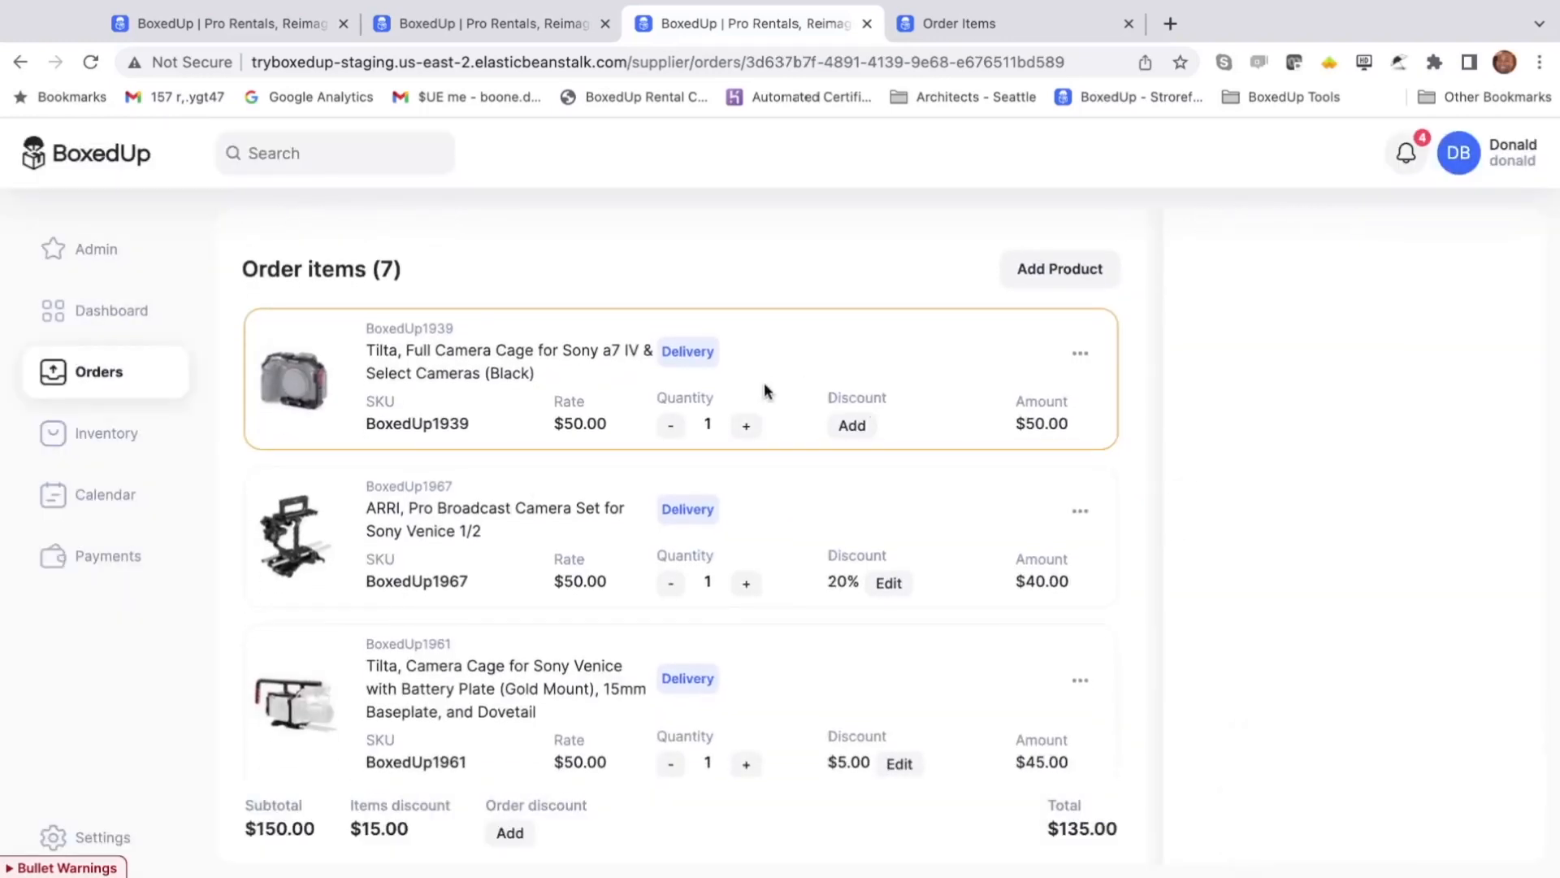
{"action": "scroll", "coordinate": [764, 390], "scroll_direction": "down", "scroll_amount": 1}
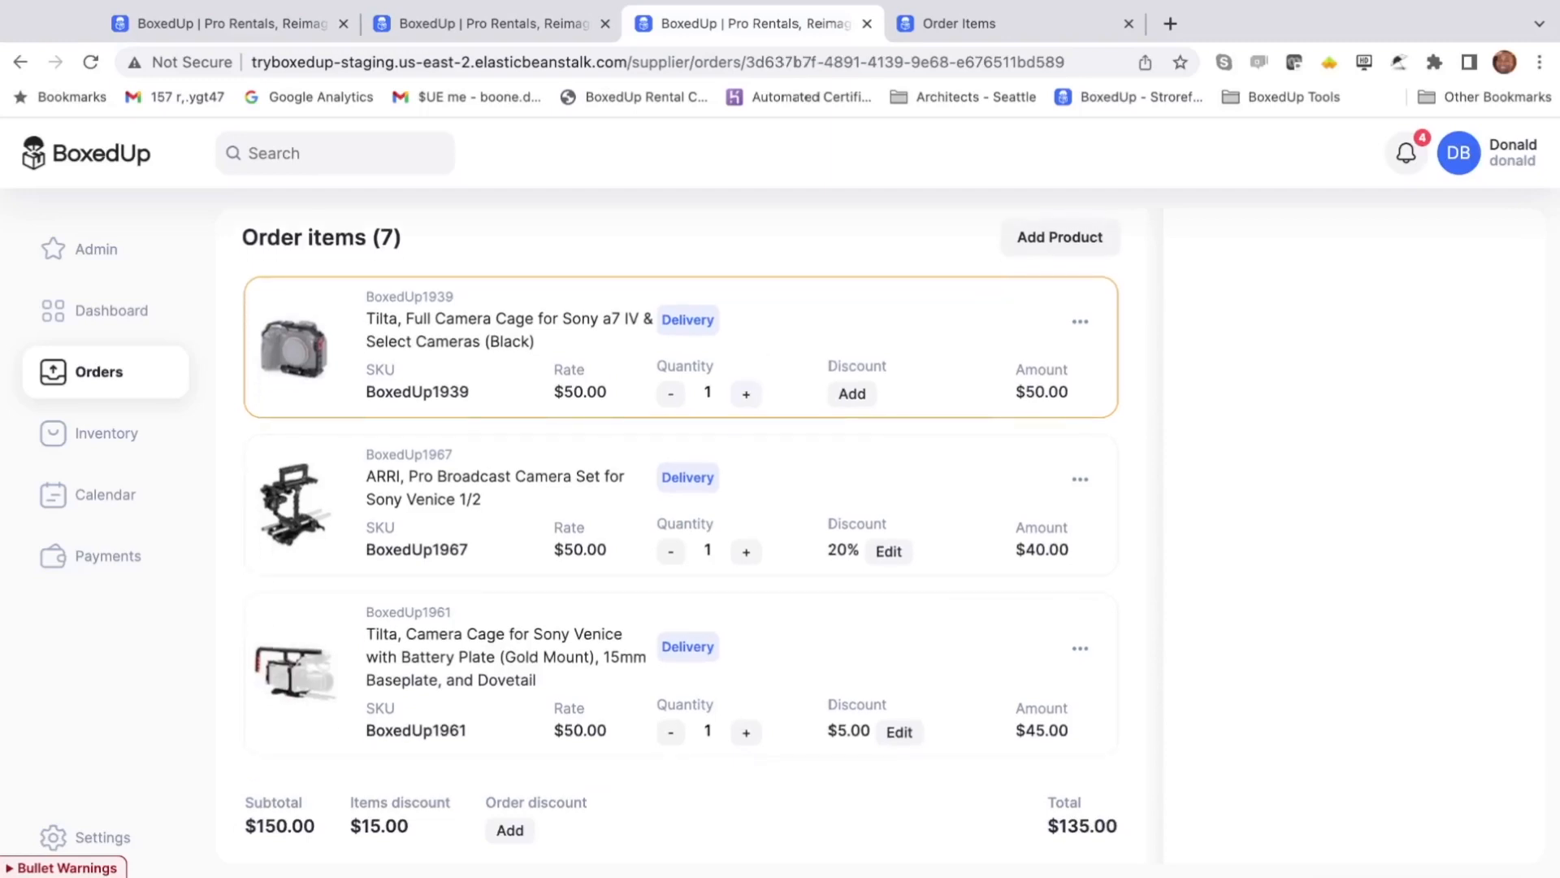
{"action": "scroll", "coordinate": [637, 547], "scroll_direction": "down", "scroll_amount": 1}
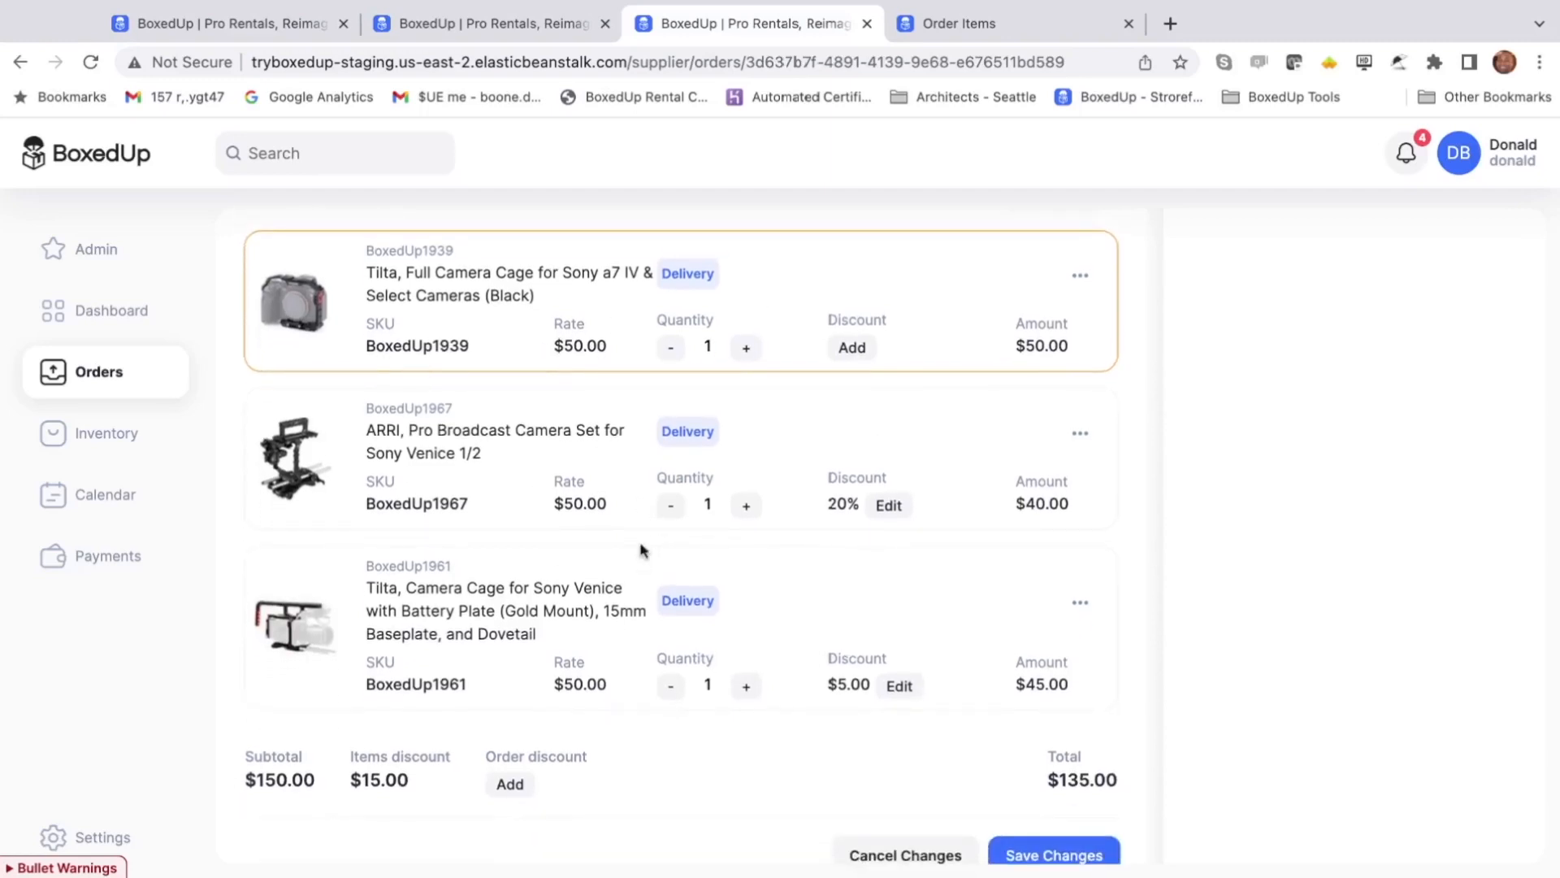
{"action": "scroll", "coordinate": [642, 550], "scroll_direction": "up", "scroll_amount": 2}
{"action": "scroll", "coordinate": [642, 550], "scroll_direction": "down", "scroll_amount": 2}
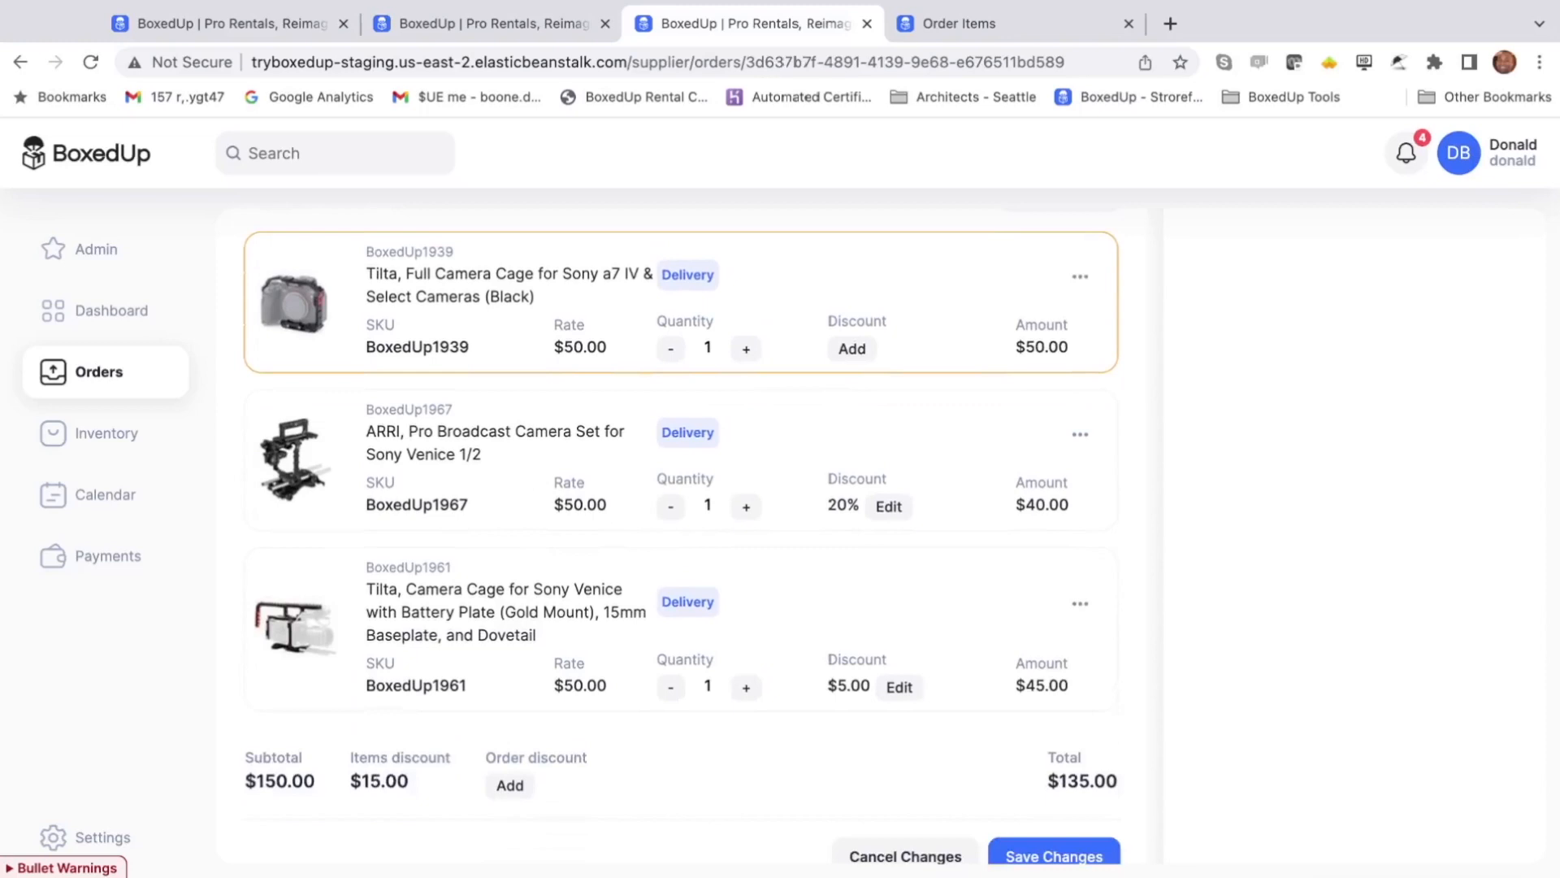
{"action": "scroll", "coordinate": [889, 583], "scroll_direction": "up", "scroll_amount": 10}
- Save the order edits, review the items, and request the customer's approval
{"action": "left_click", "coordinate": [1027, 289]}
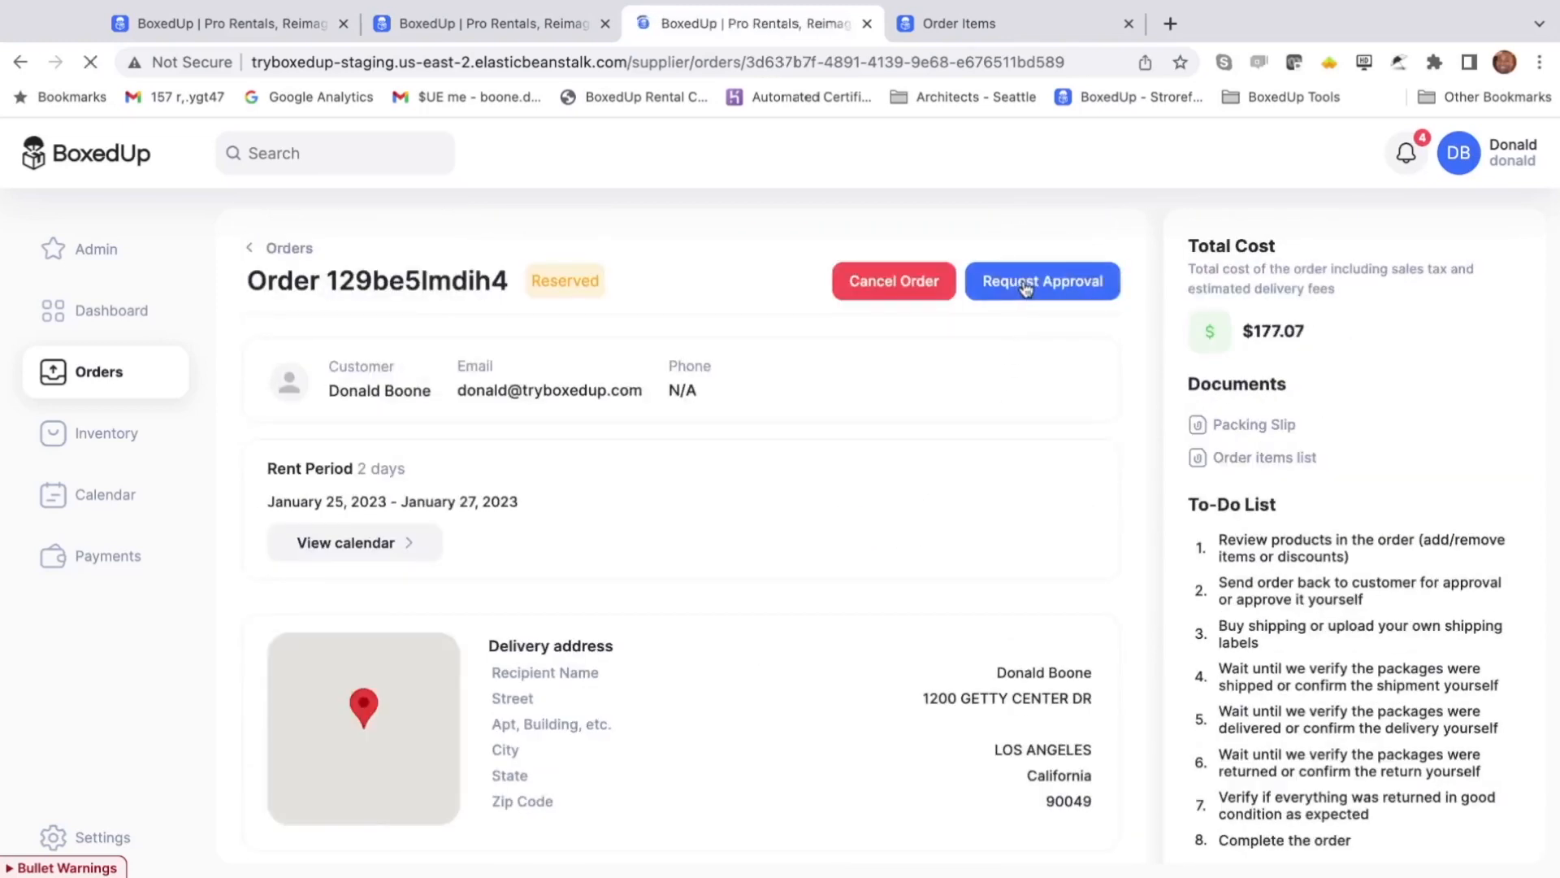
{"action": "scroll", "coordinate": [1021, 443], "scroll_direction": "down", "scroll_amount": 10}
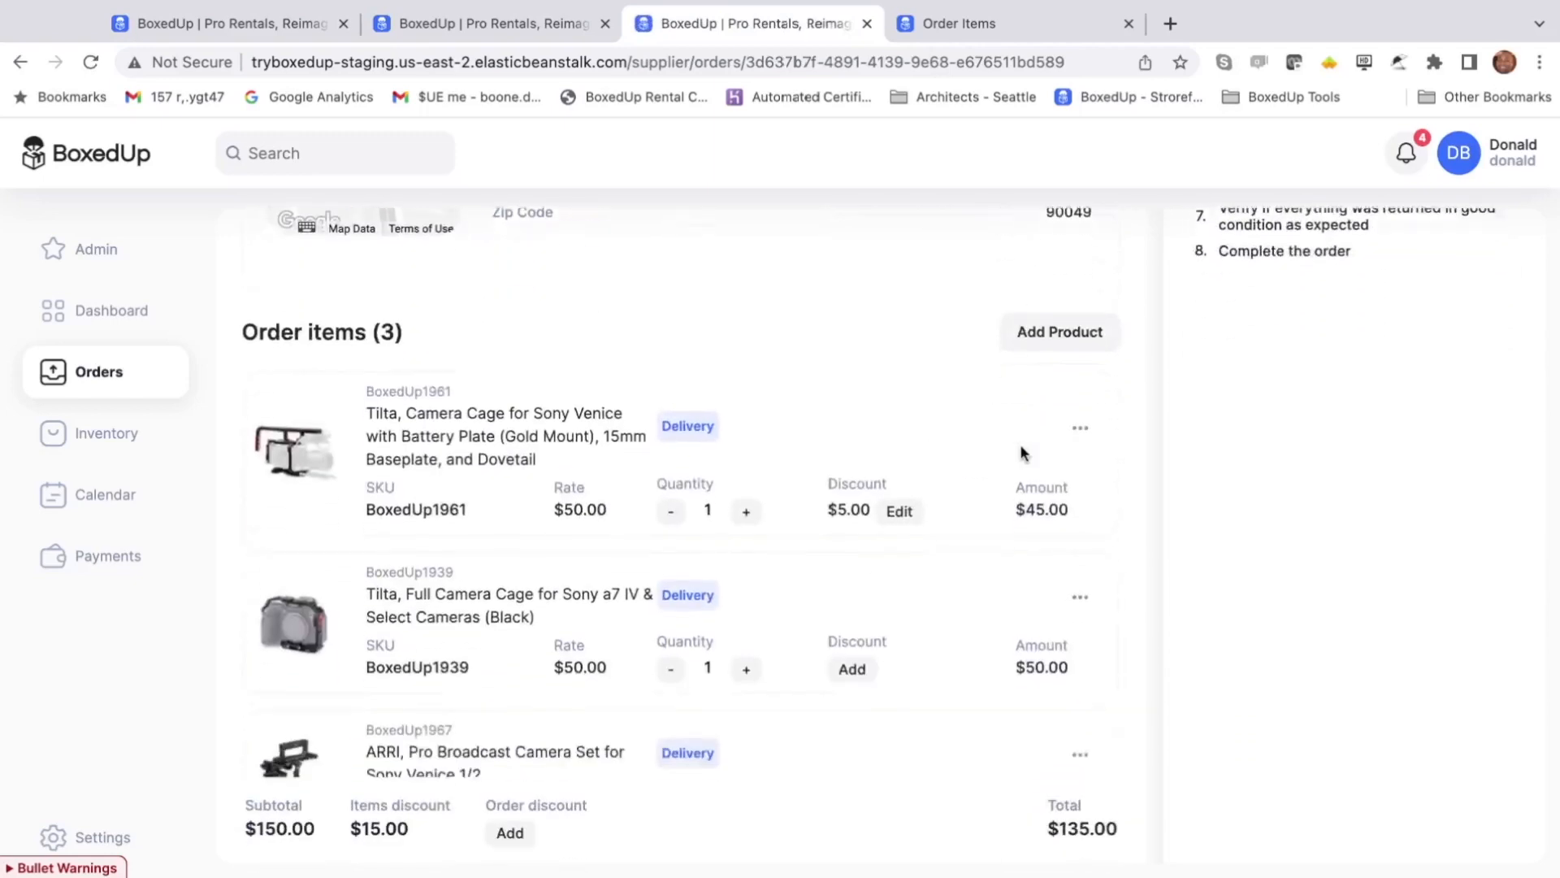
{"action": "scroll", "coordinate": [764, 676], "scroll_direction": "down", "scroll_amount": 1}
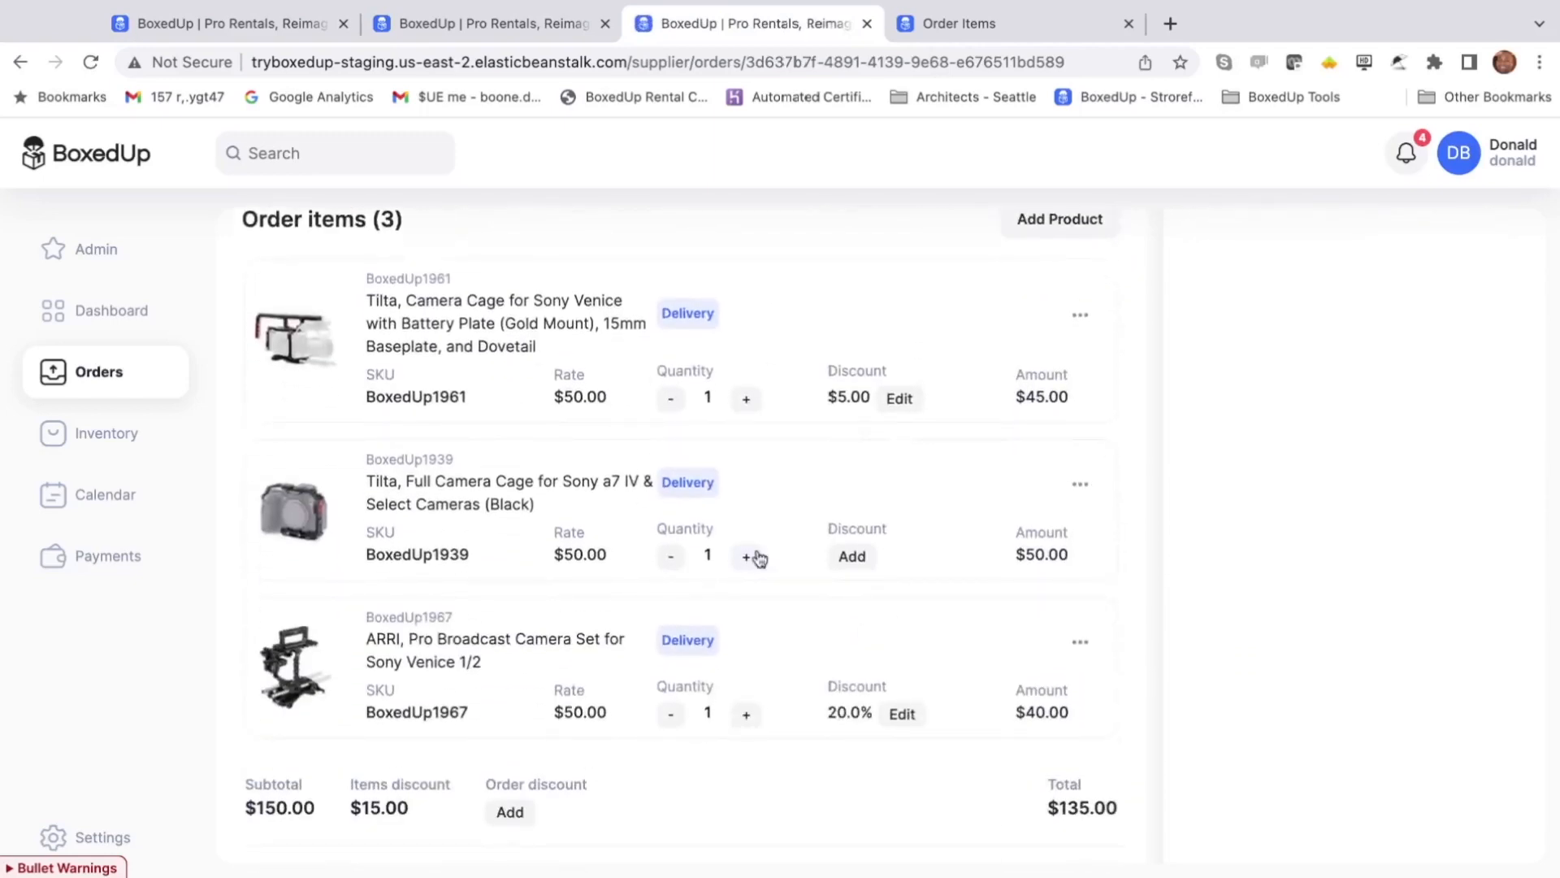
{"action": "scroll", "coordinate": [776, 538], "scroll_direction": "up", "scroll_amount": 10}
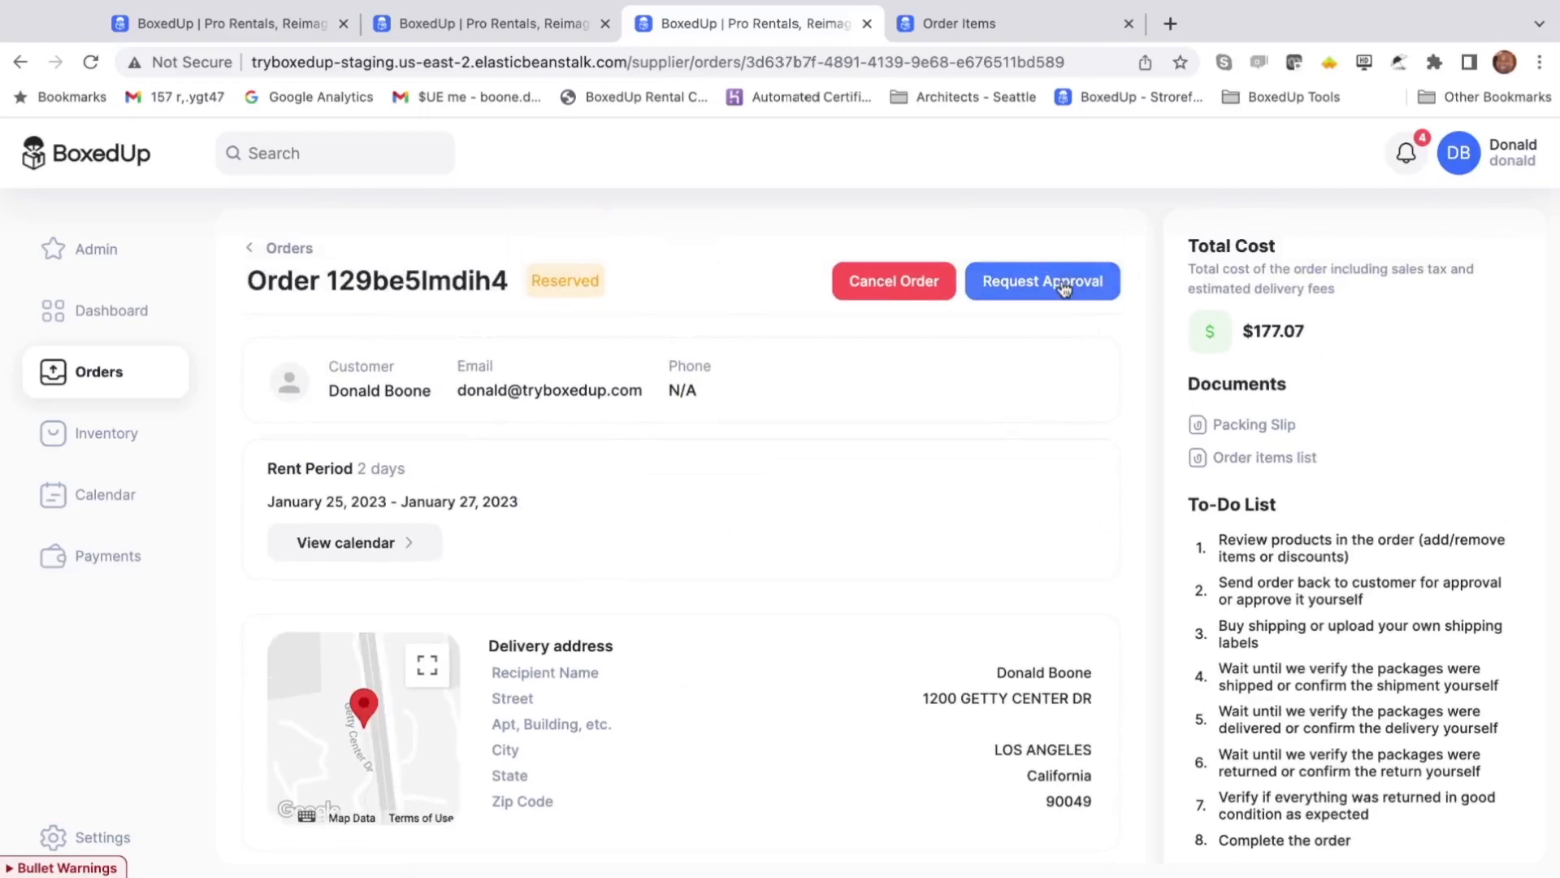
{"action": "scroll", "coordinate": [1069, 388], "scroll_direction": "down", "scroll_amount": 9}
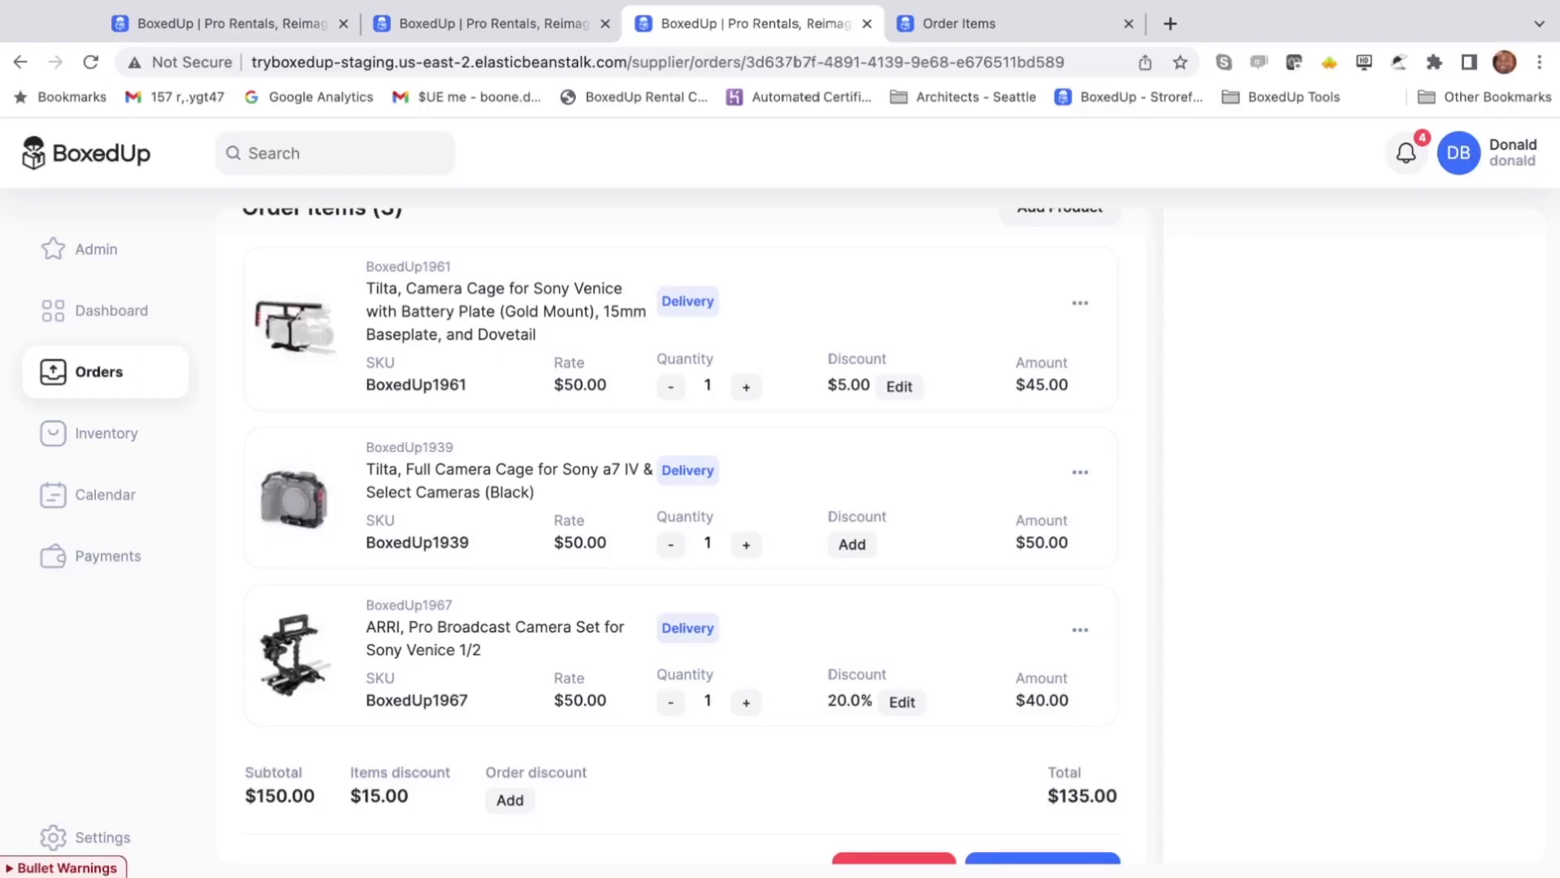
{"action": "scroll", "coordinate": [1074, 380], "scroll_direction": "up", "scroll_amount": 10}
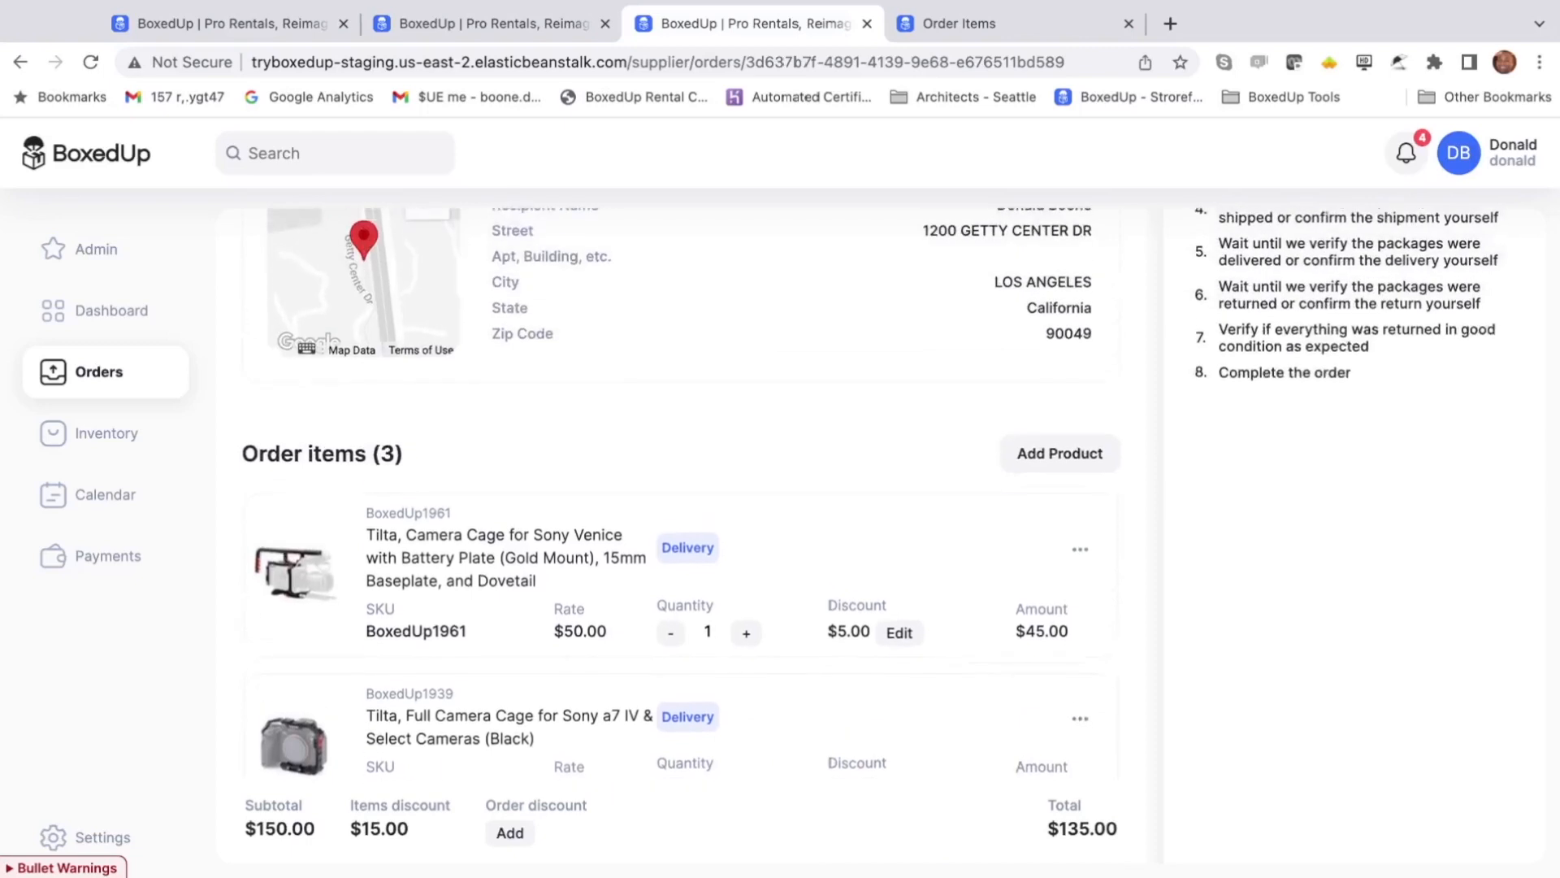
{"action": "left_click", "coordinate": [1069, 284]}
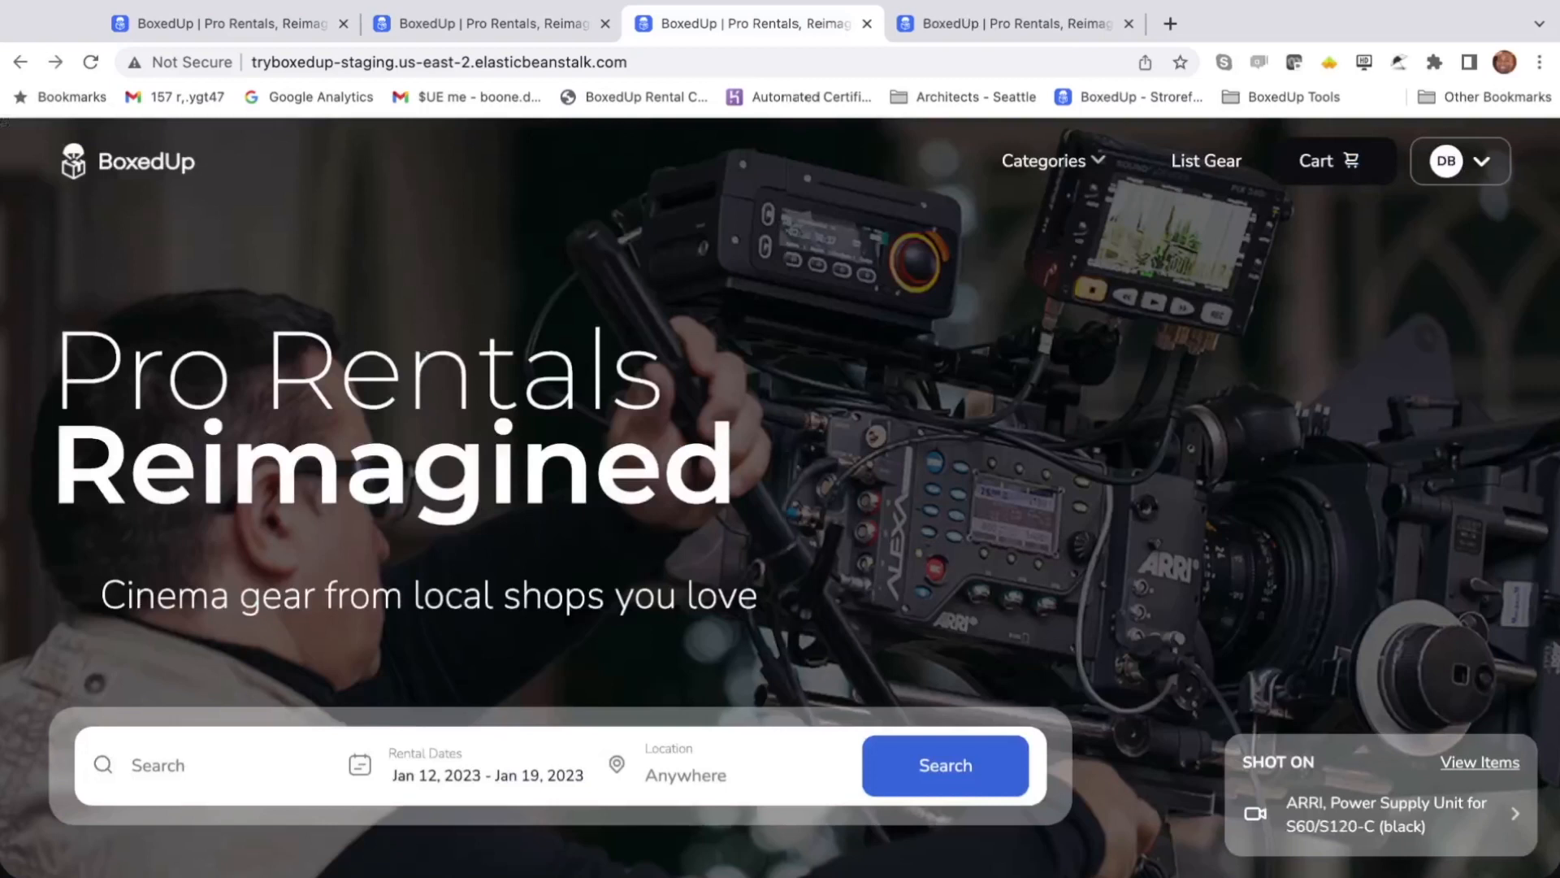
- Go to the customer's My Orders list and filter it to Open orders
{"action": "left_click", "coordinate": [1489, 159]}
{"action": "left_click", "coordinate": [1310, 321]}
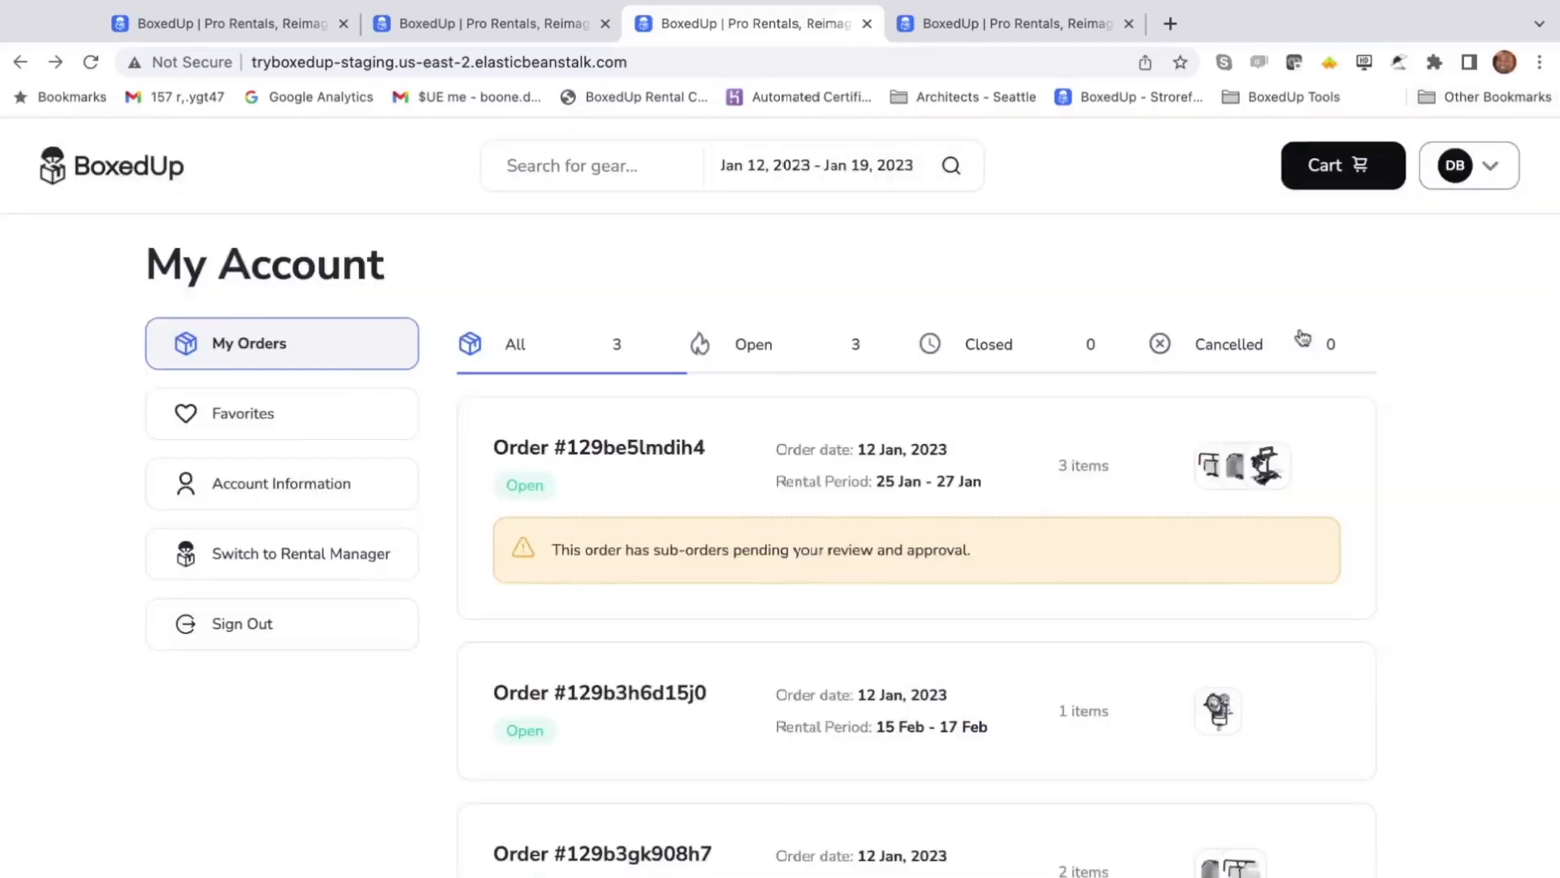
{"action": "scroll", "coordinate": [1303, 338], "scroll_direction": "down", "scroll_amount": 2}
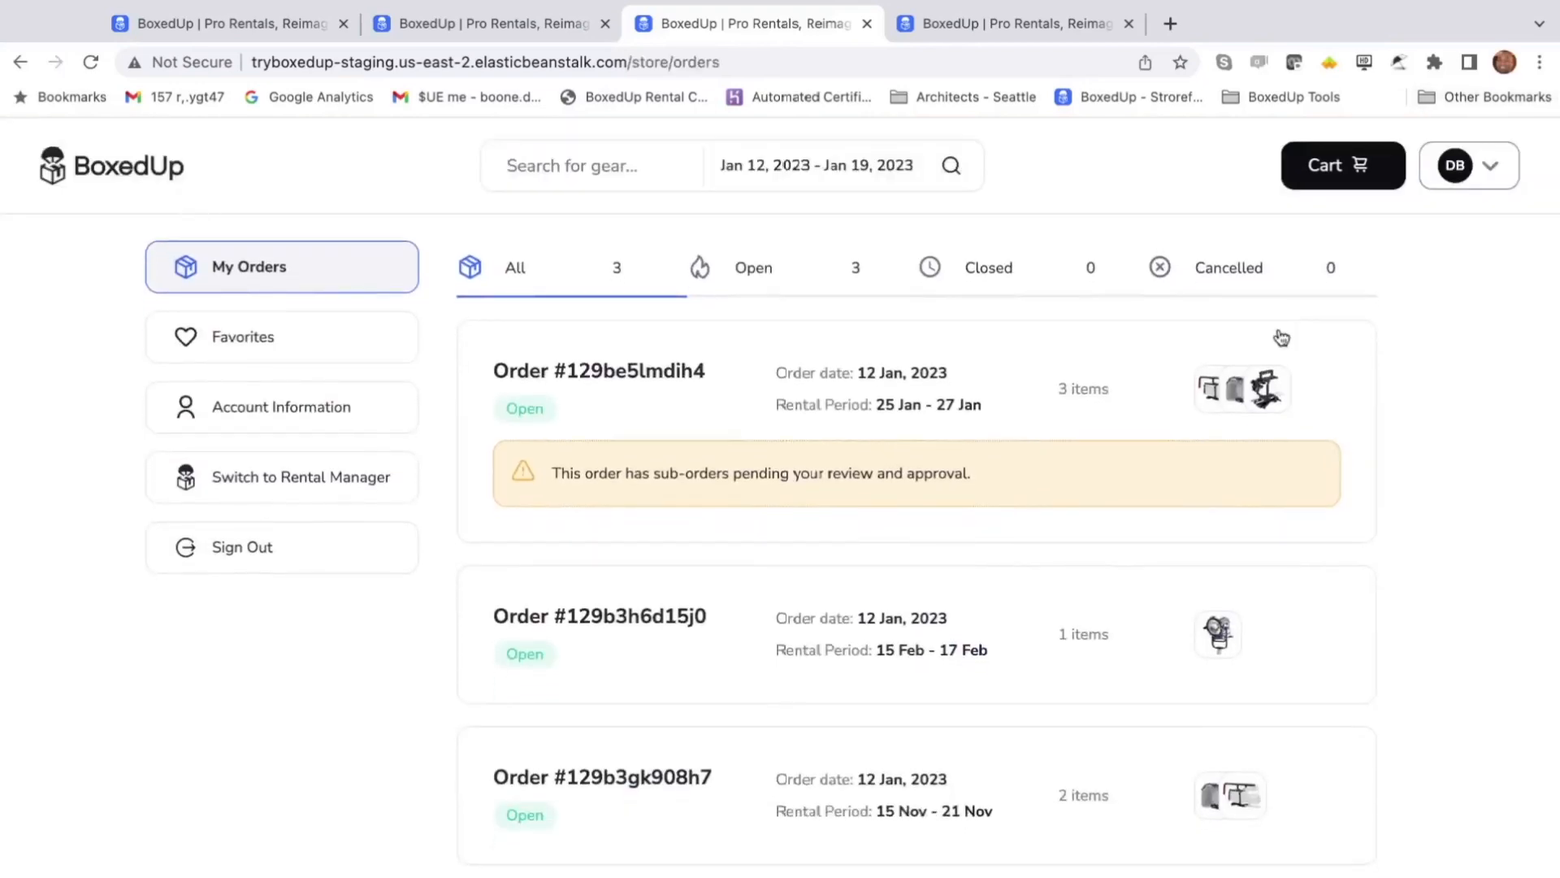
{"action": "scroll", "coordinate": [892, 318], "scroll_direction": "up", "scroll_amount": 1}
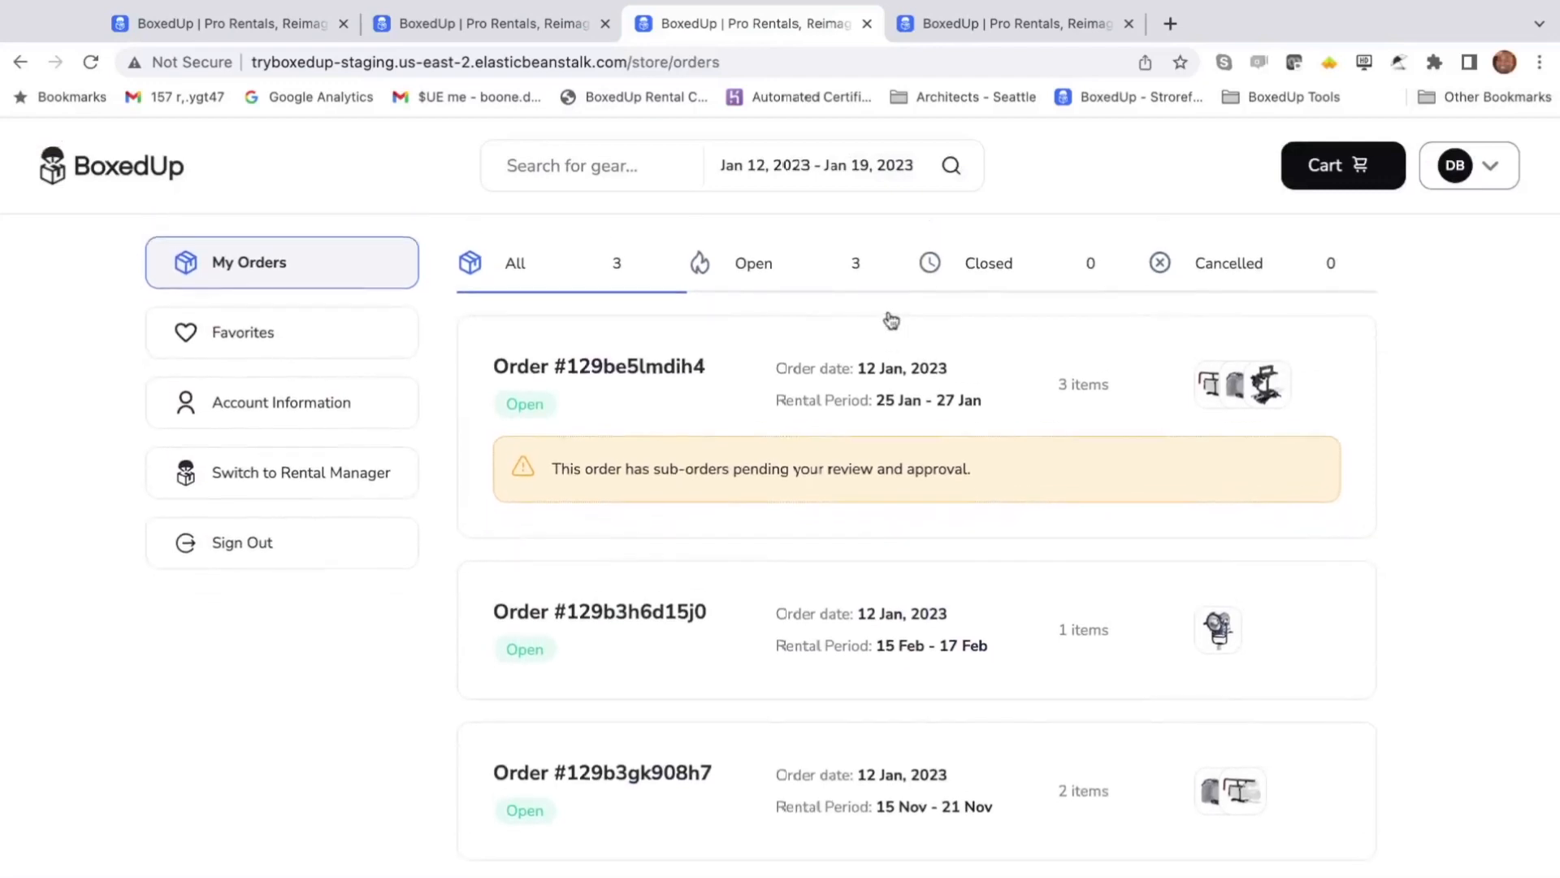
{"action": "left_click", "coordinate": [752, 279]}
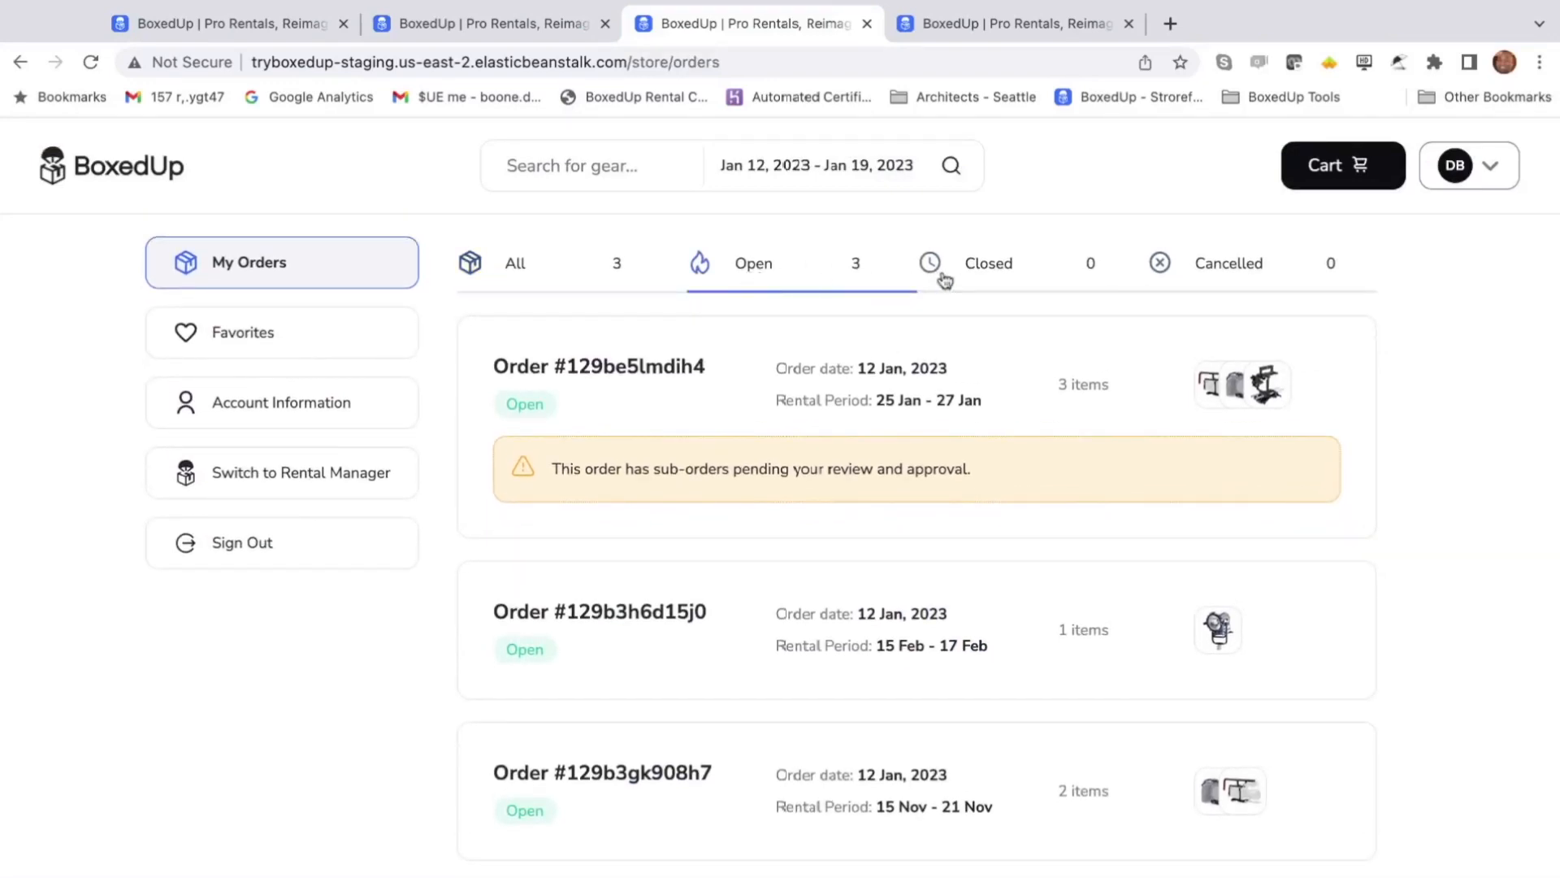
{"action": "scroll", "coordinate": [906, 383], "scroll_direction": "down", "scroll_amount": 1}
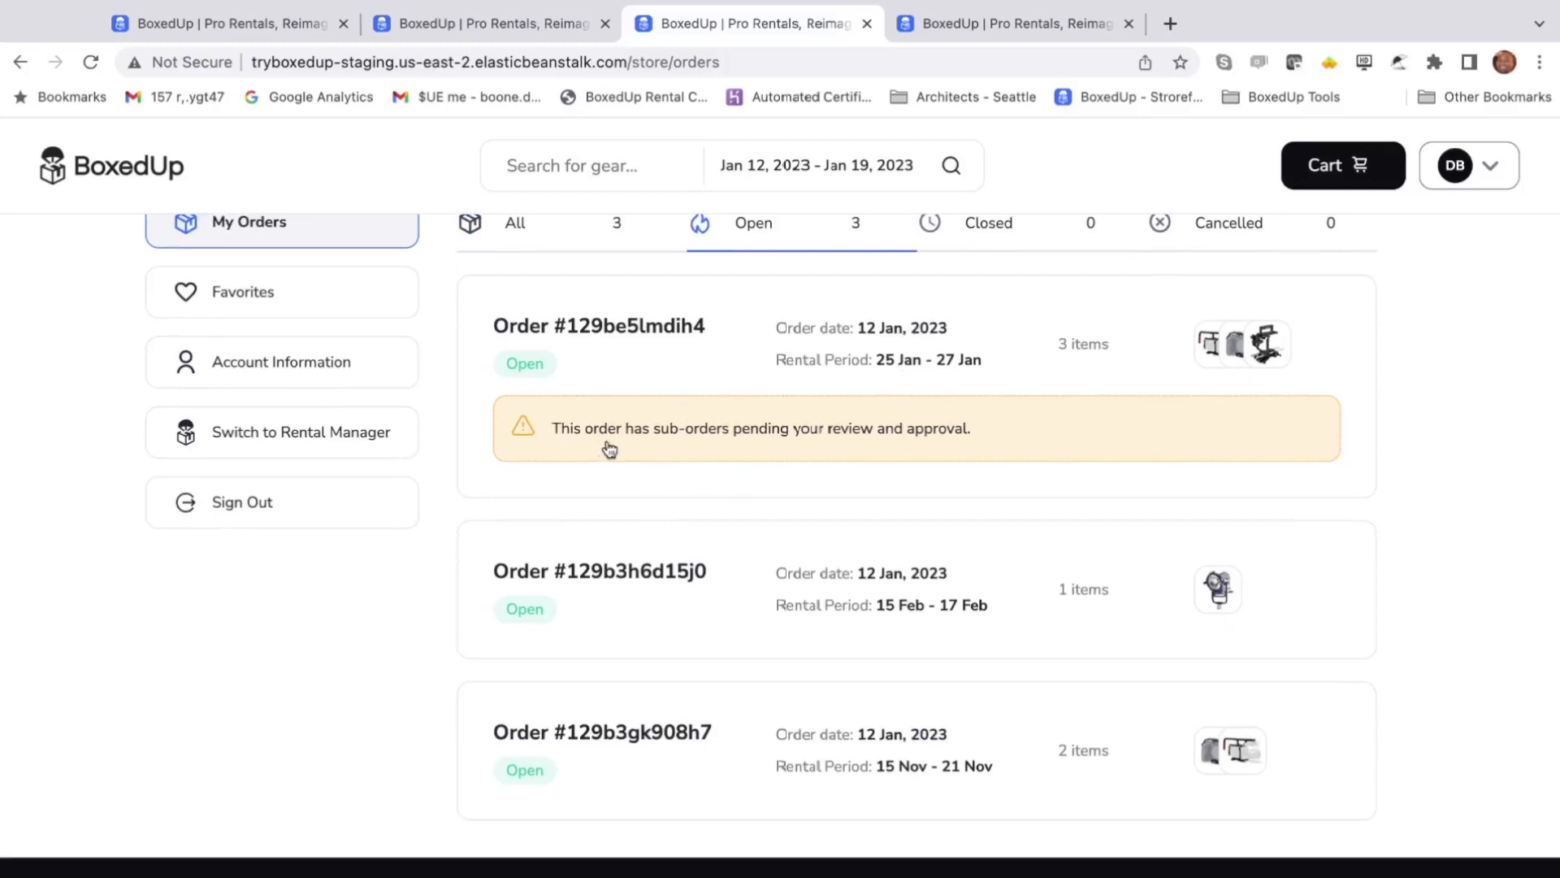
{"action": "left_click", "coordinate": [580, 340]}
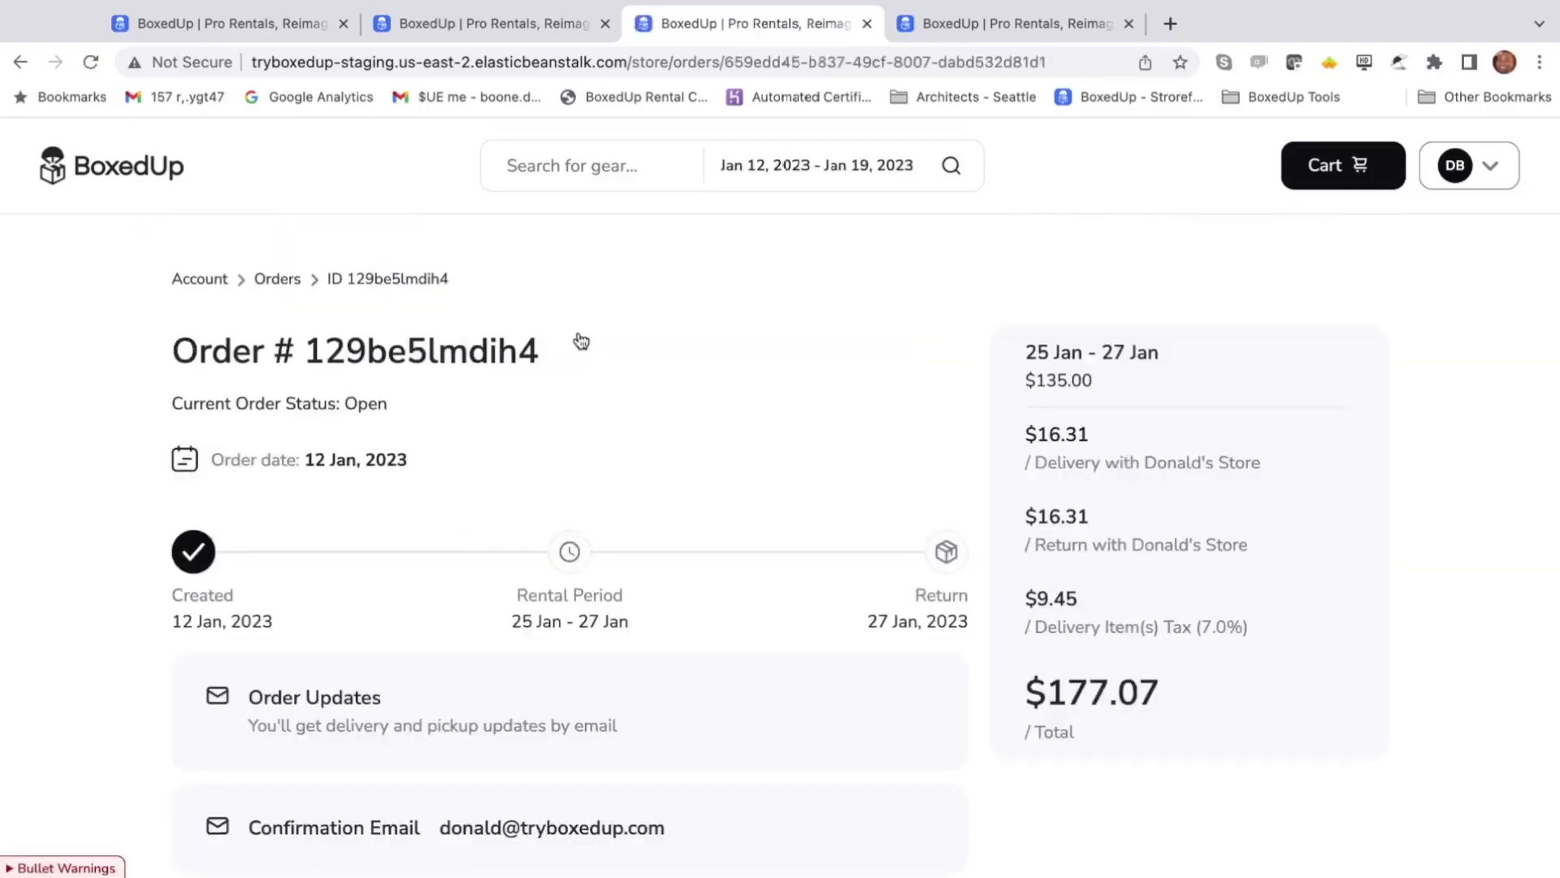
{"action": "scroll", "coordinate": [581, 340], "scroll_direction": "down", "scroll_amount": 5}
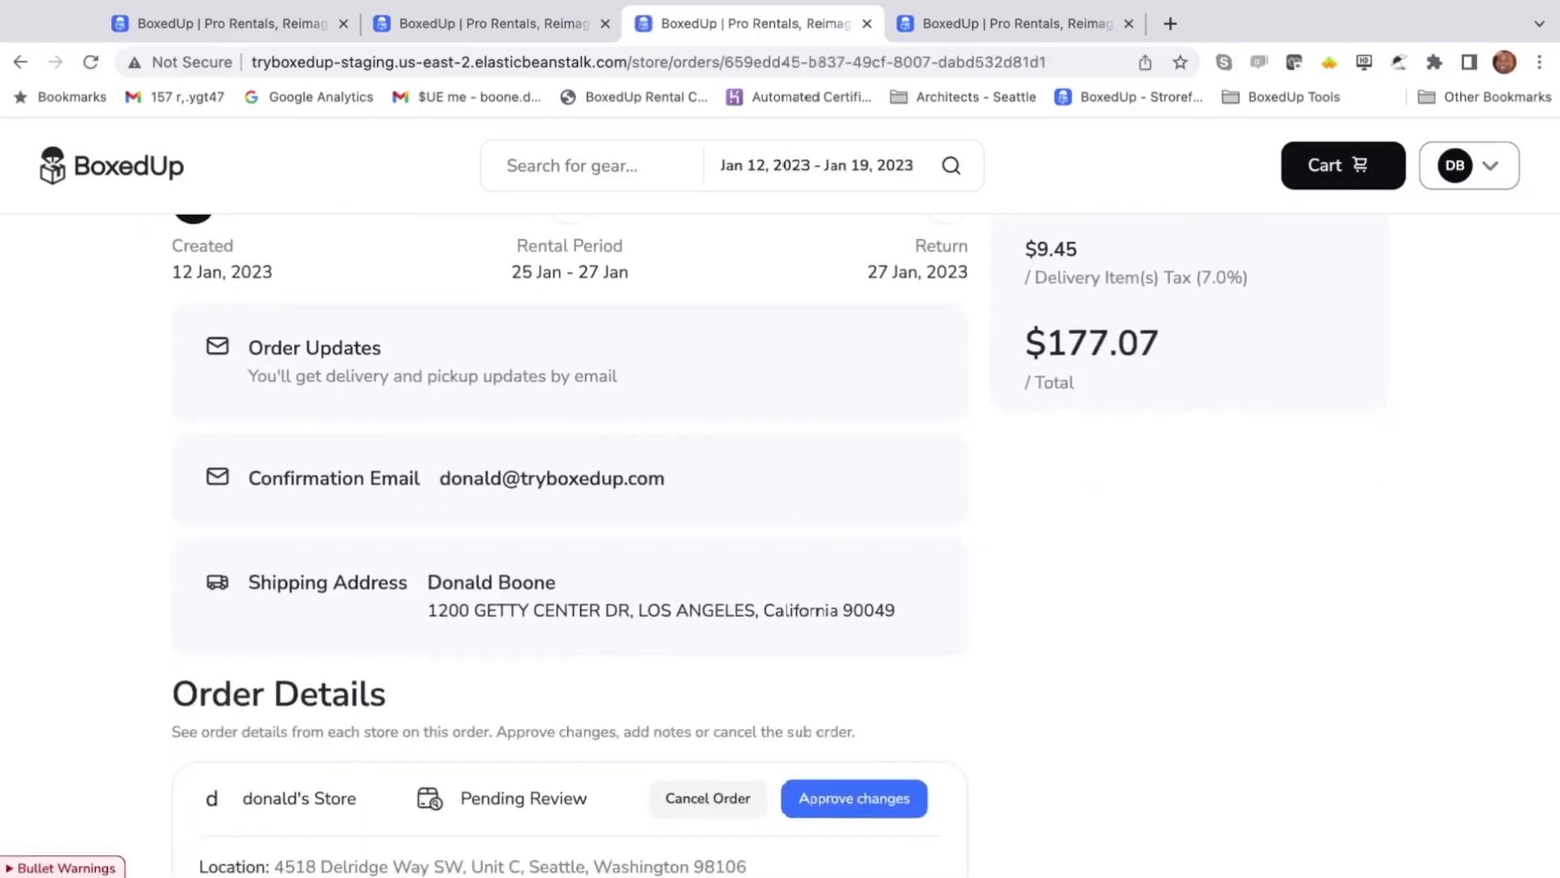
{"action": "scroll", "coordinate": [785, 578], "scroll_direction": "down", "scroll_amount": 8}
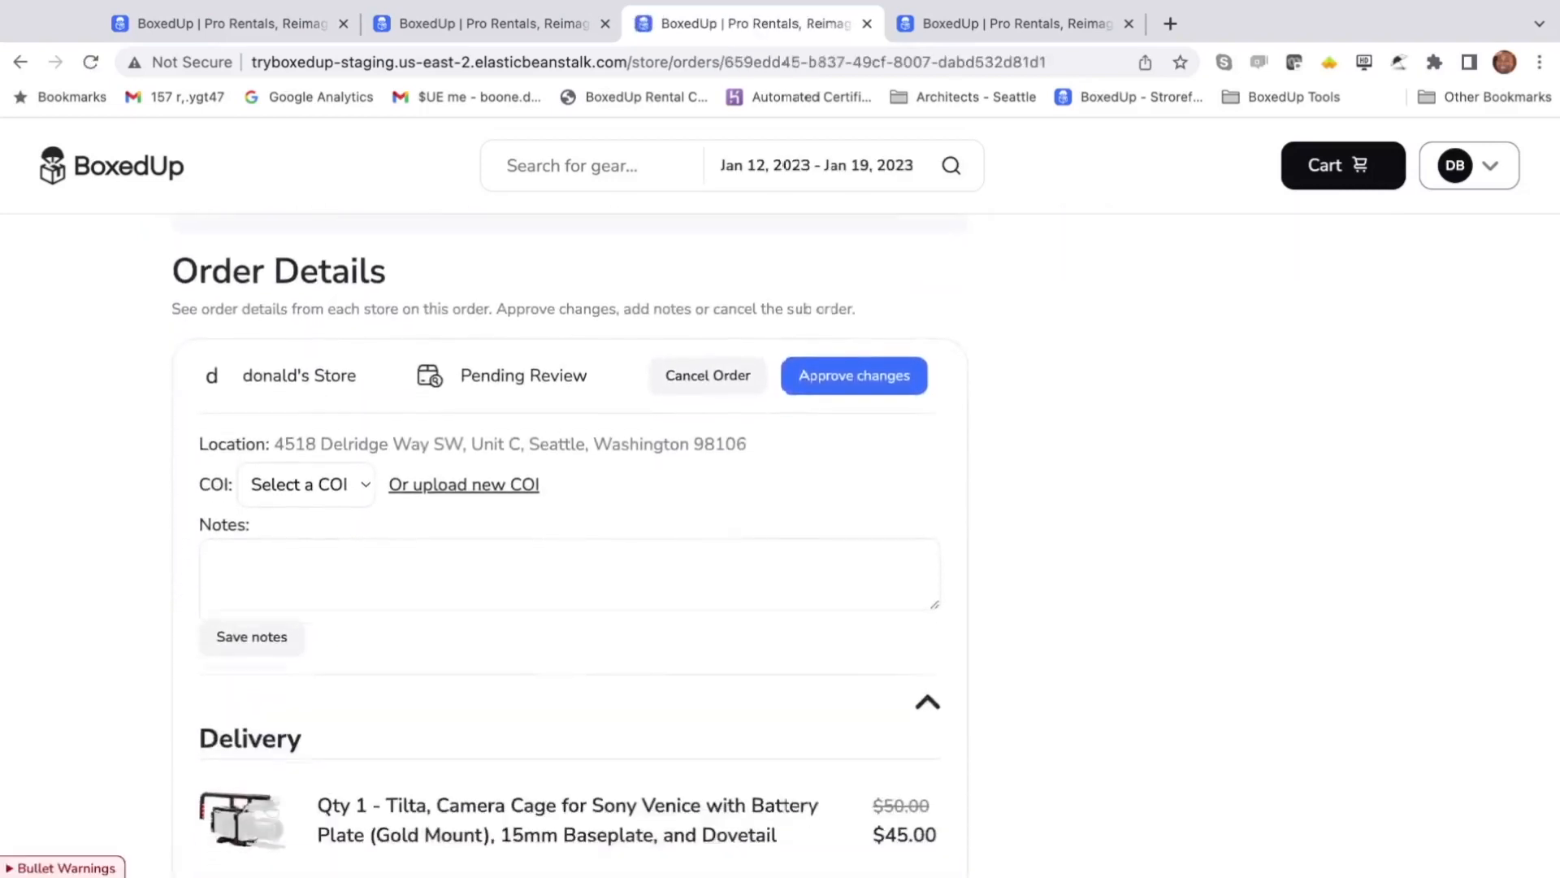
{"action": "scroll", "coordinate": [785, 605], "scroll_direction": "down", "scroll_amount": 2}
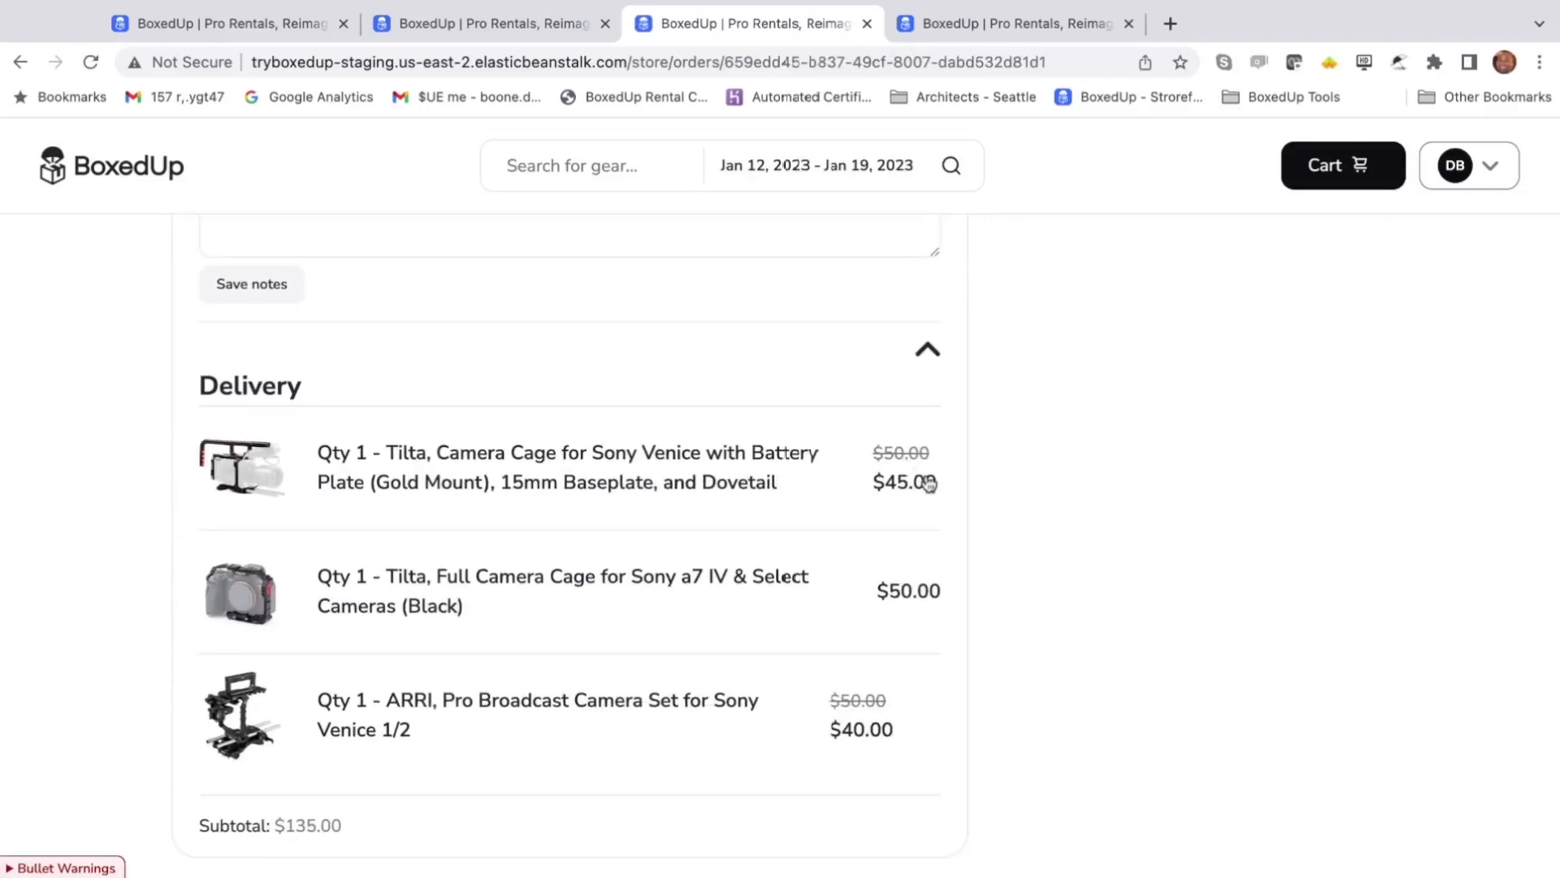
{"action": "scroll", "coordinate": [929, 486], "scroll_direction": "down", "scroll_amount": 1}
{"action": "scroll", "coordinate": [884, 685], "scroll_direction": "down", "scroll_amount": 1}
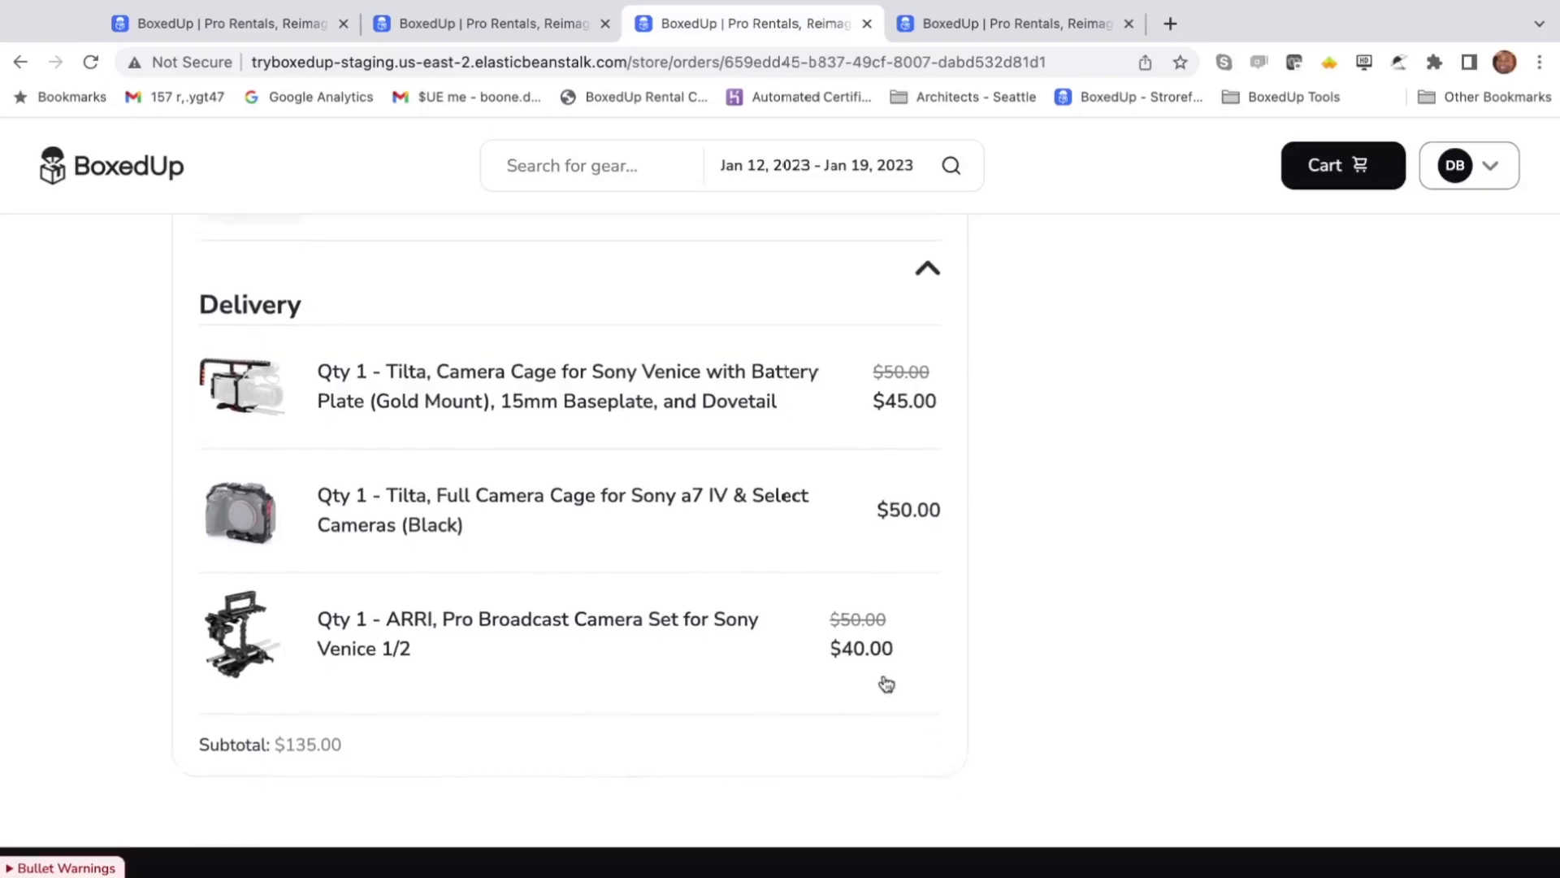
{"action": "scroll", "coordinate": [887, 684], "scroll_direction": "down", "scroll_amount": 2}
{"action": "scroll", "coordinate": [862, 658], "scroll_direction": "up", "scroll_amount": 2}
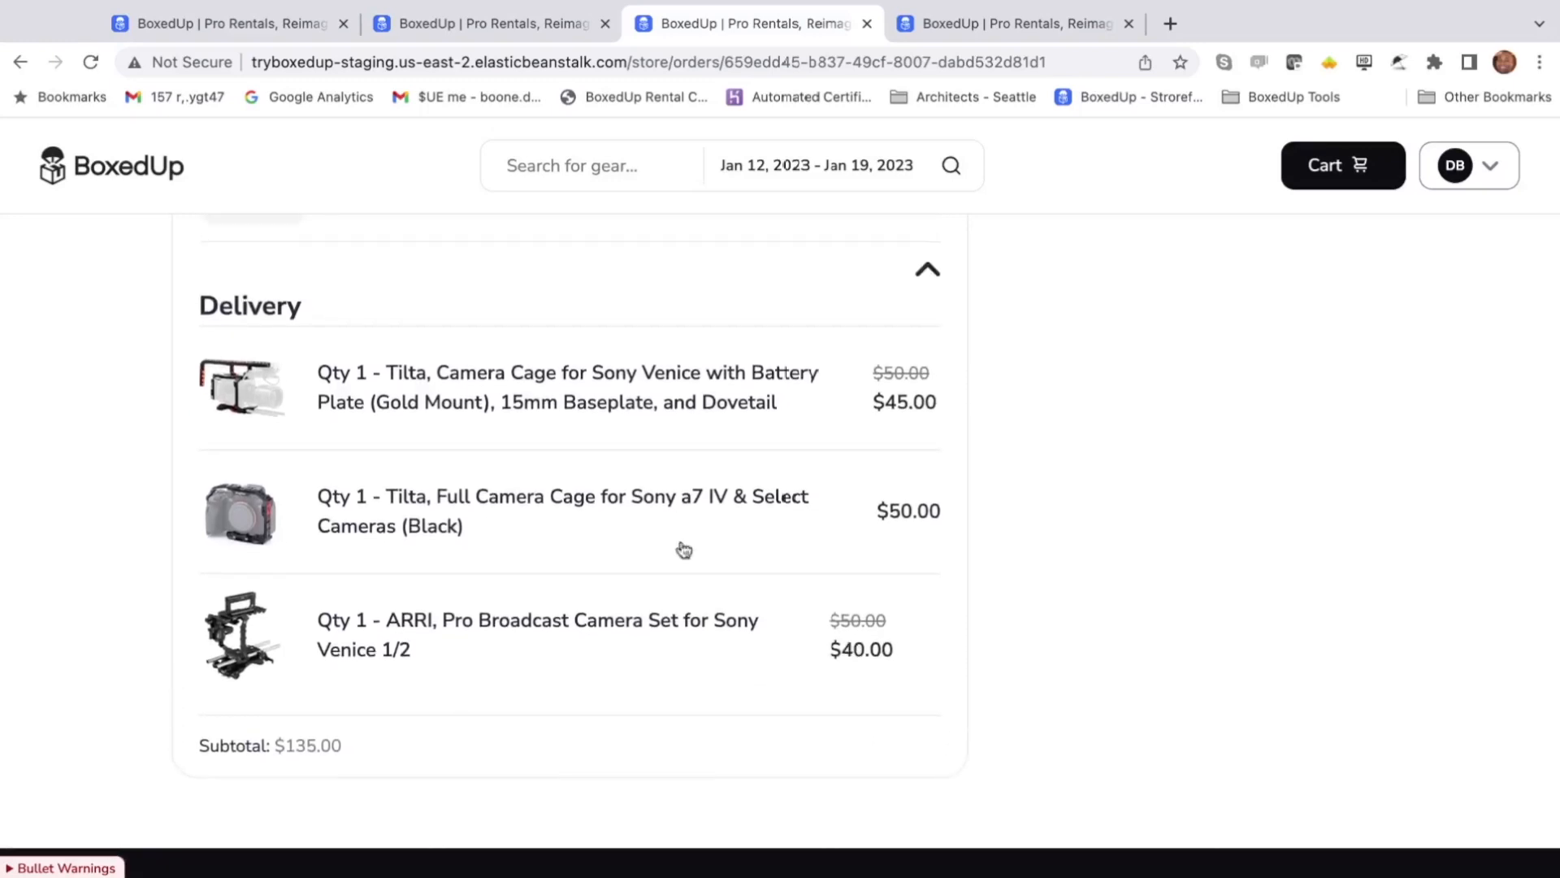
{"action": "scroll", "coordinate": [652, 531], "scroll_direction": "up", "scroll_amount": 5}
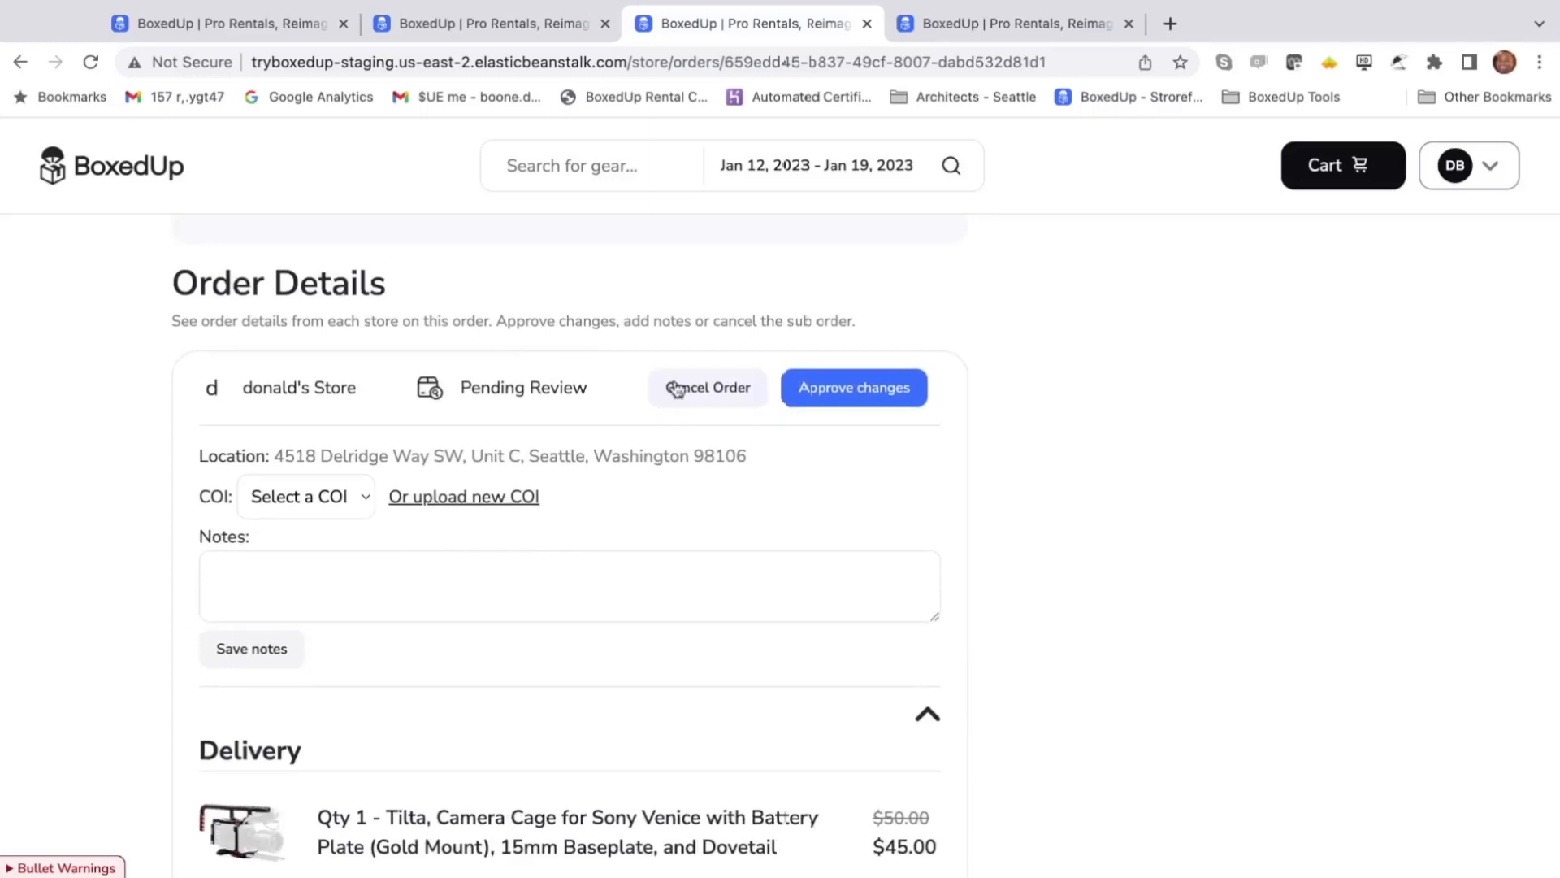
- Leave the note 'This addition looks good, thanks for the discount!' and approve the changes
{"action": "left_click", "coordinate": [594, 576]}
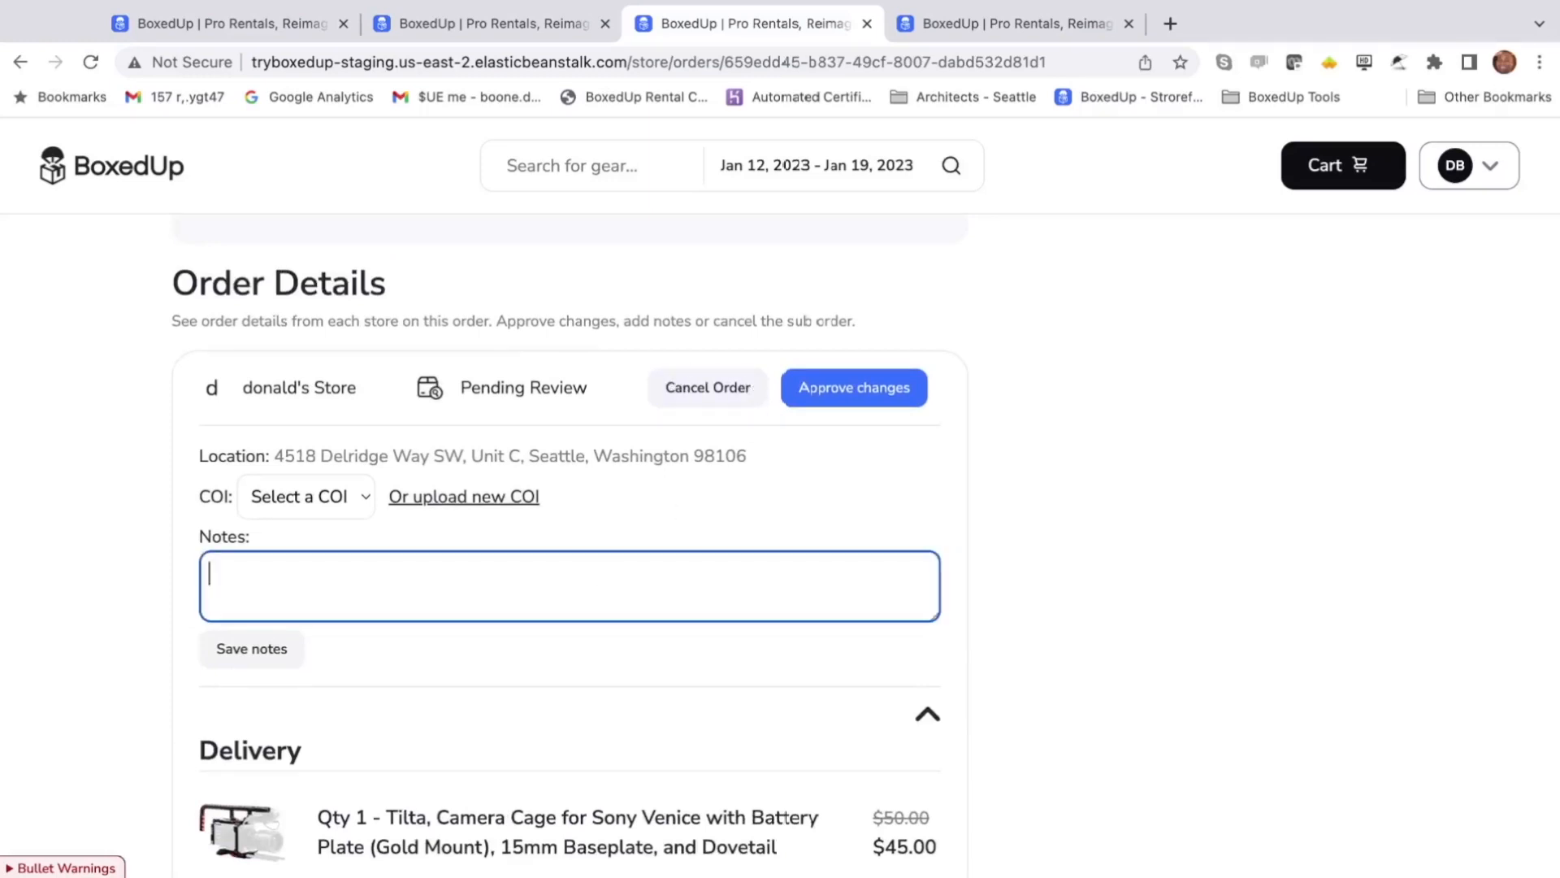
{"action": "type", "text": "This addition looks g"}
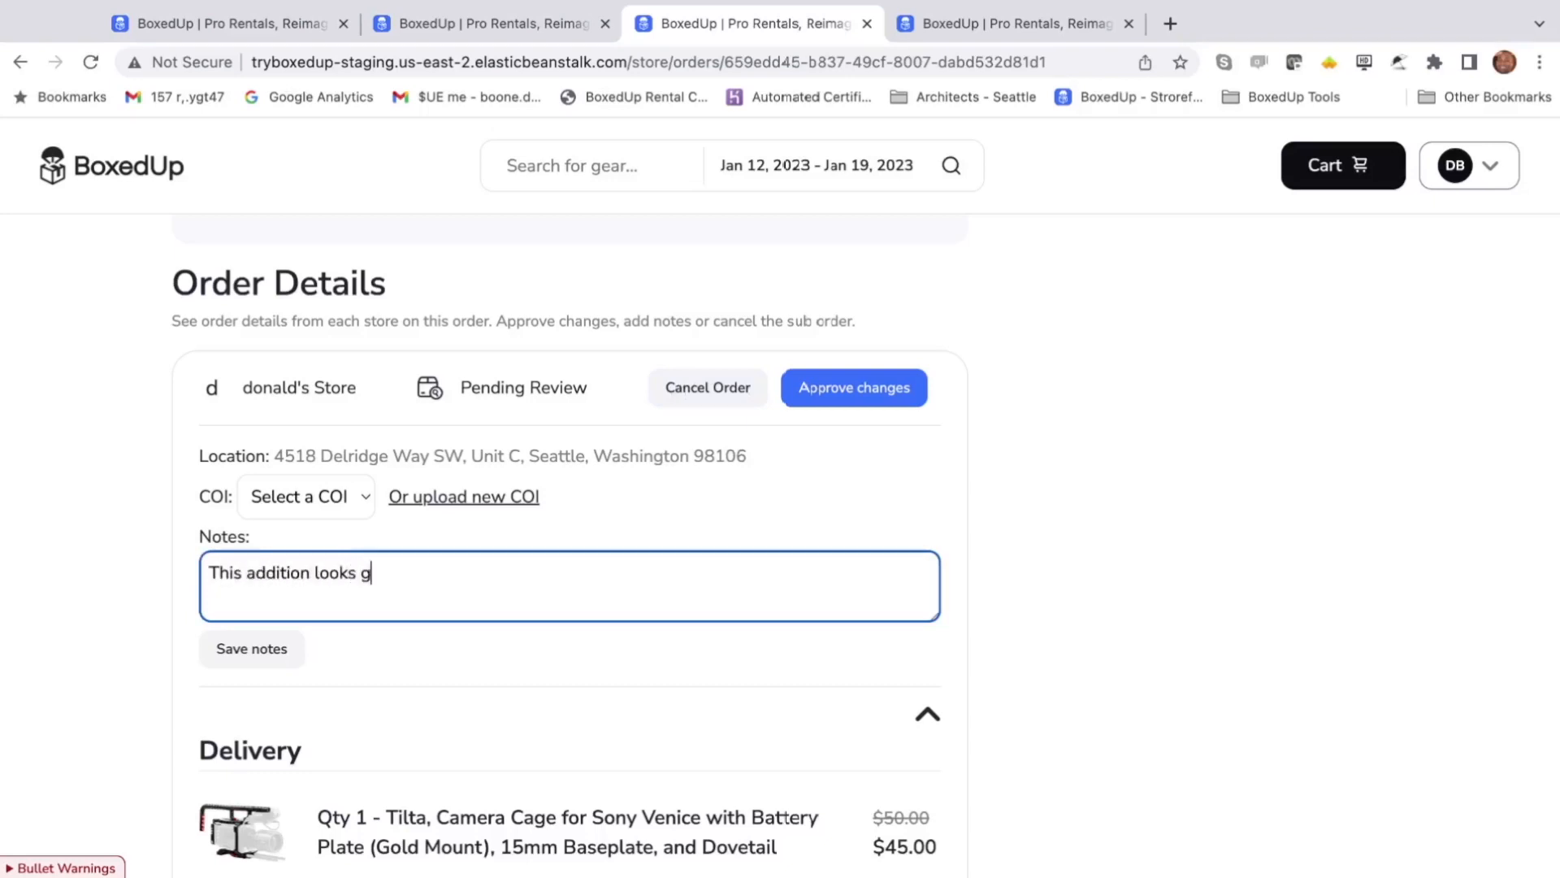
{"action": "type", "text": "ood, thanks for the di"}
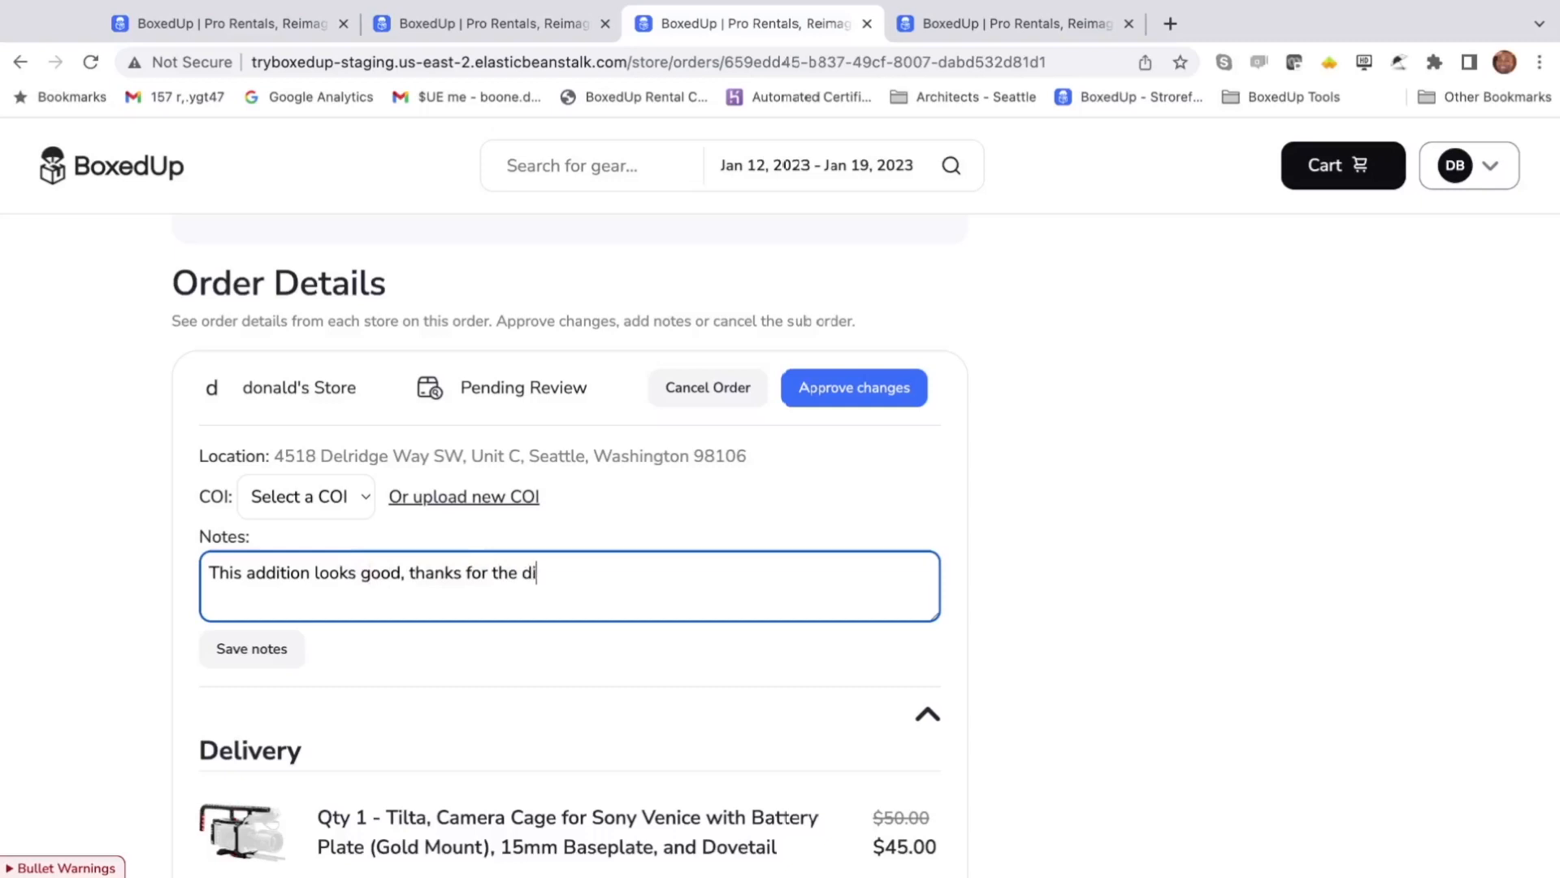
{"action": "type", "text": "scount!"}
{"action": "scroll", "coordinate": [894, 463], "scroll_direction": "up", "scroll_amount": 2}
{"action": "left_click", "coordinate": [881, 494]}
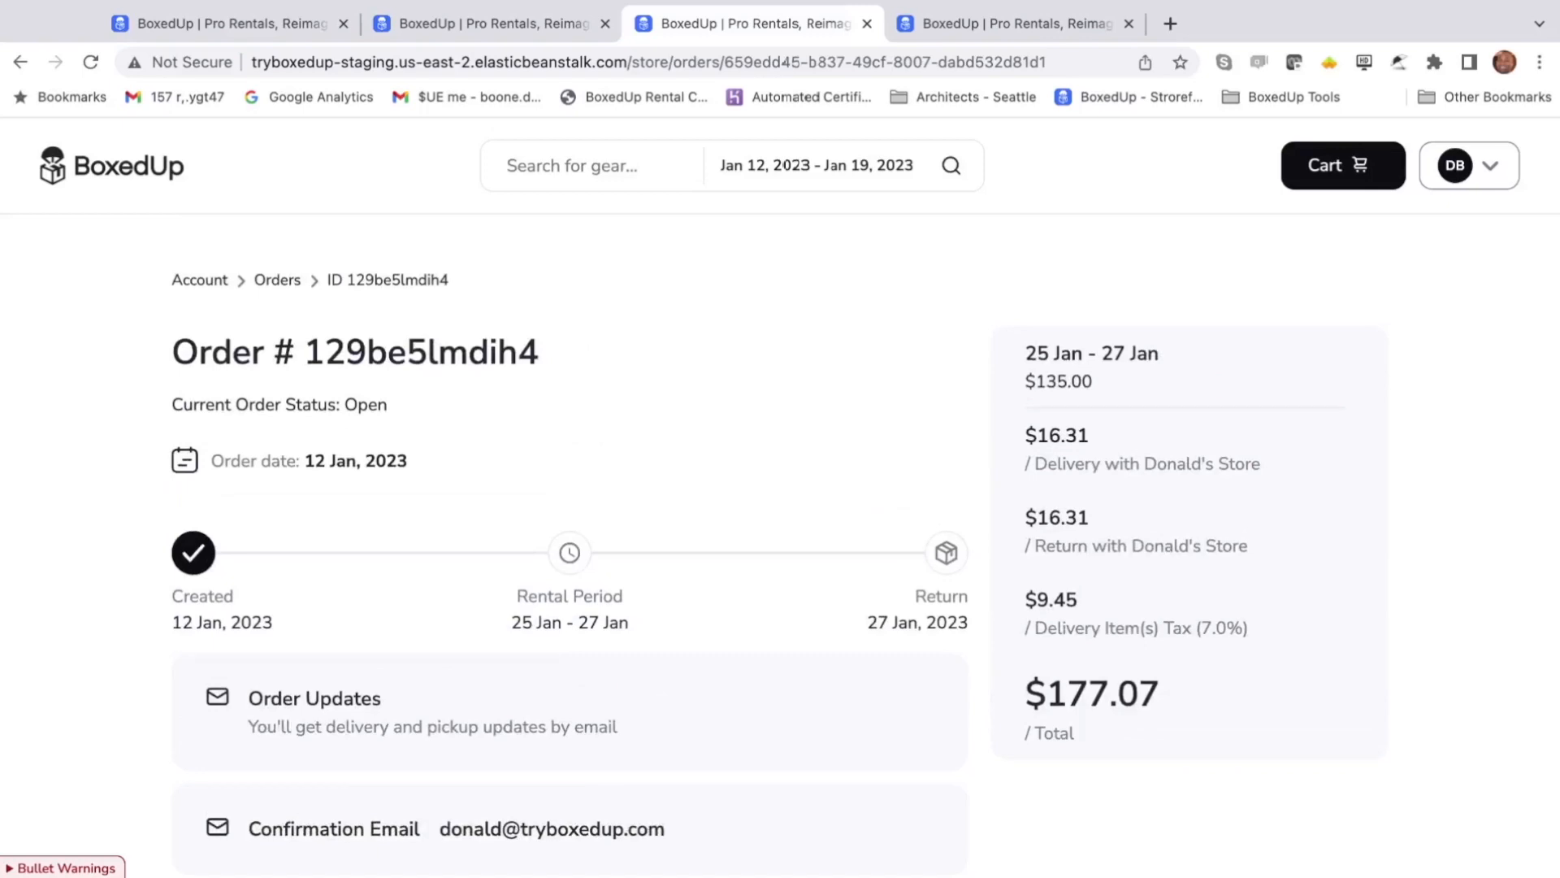
{"action": "left_click", "coordinate": [1052, 27]}
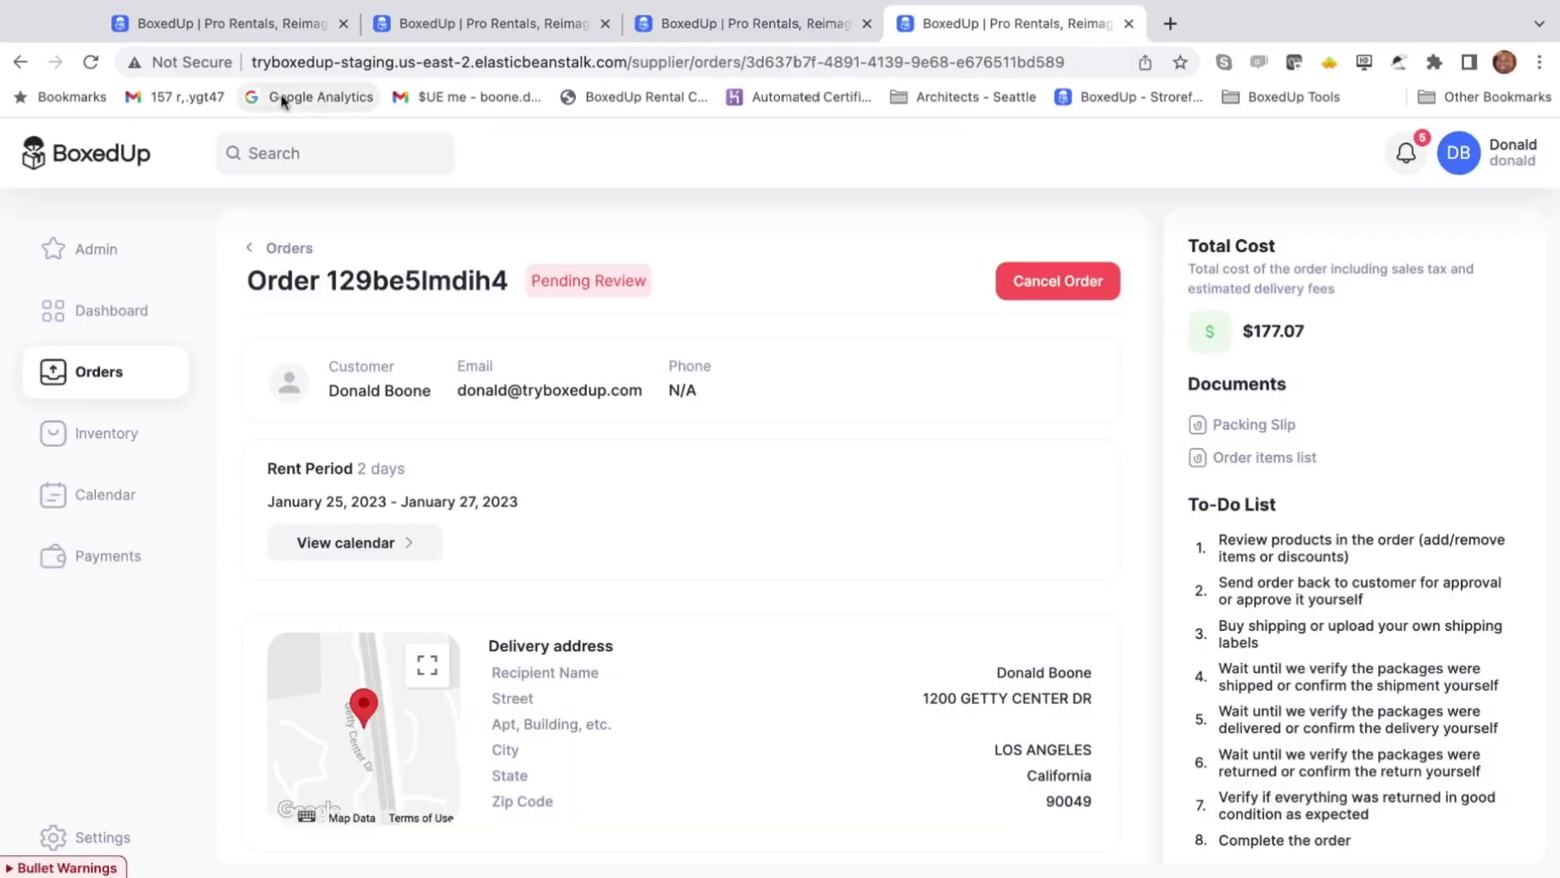
{"action": "left_click", "coordinate": [91, 63]}
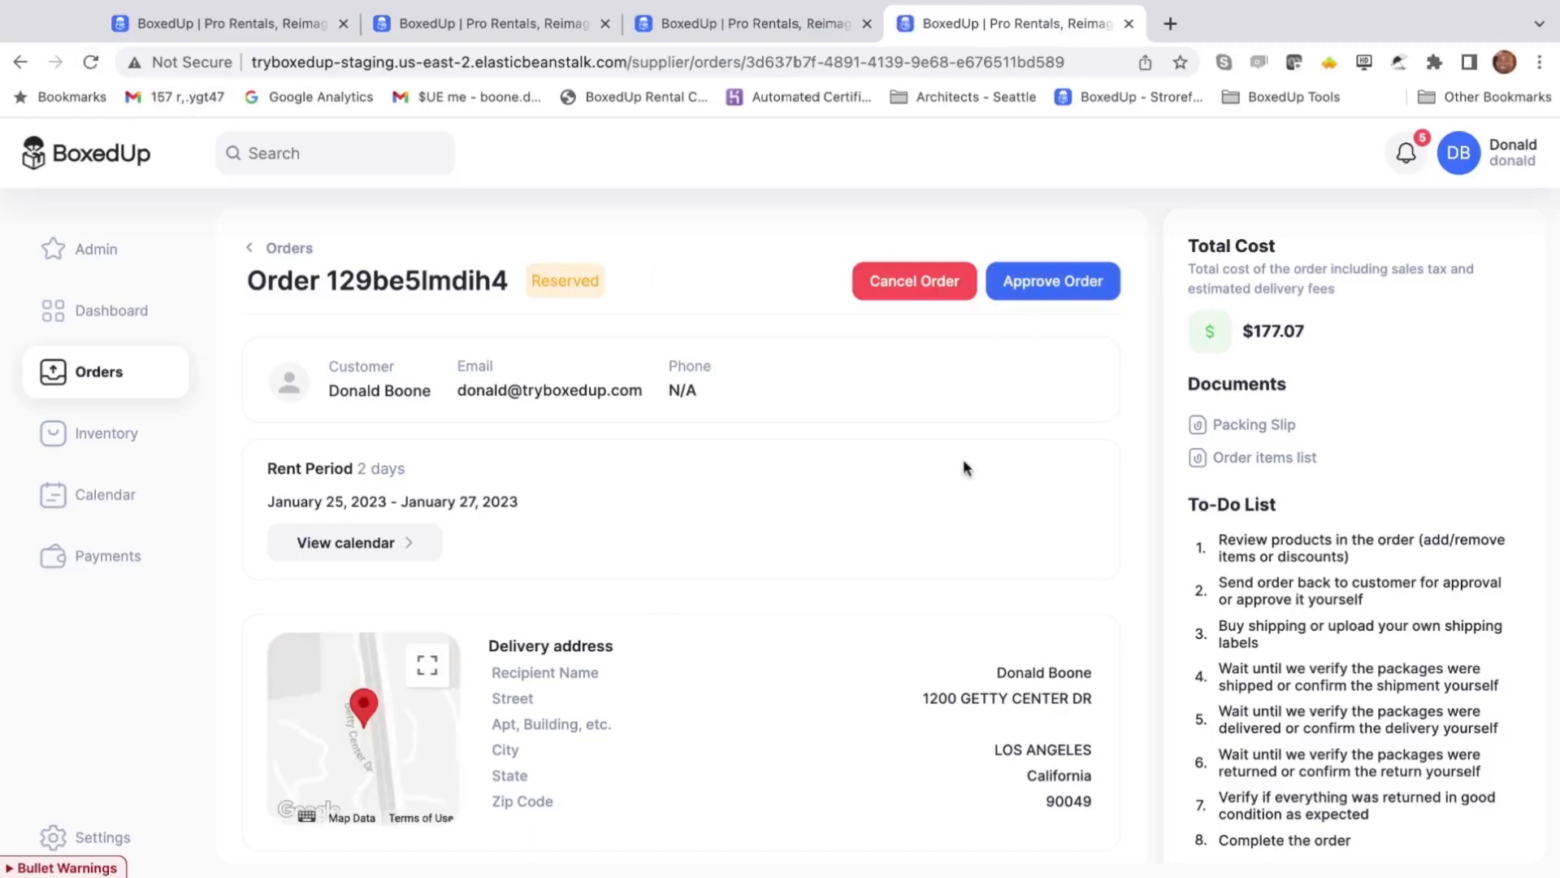
{"action": "scroll", "coordinate": [1006, 417], "scroll_direction": "down", "scroll_amount": 10}
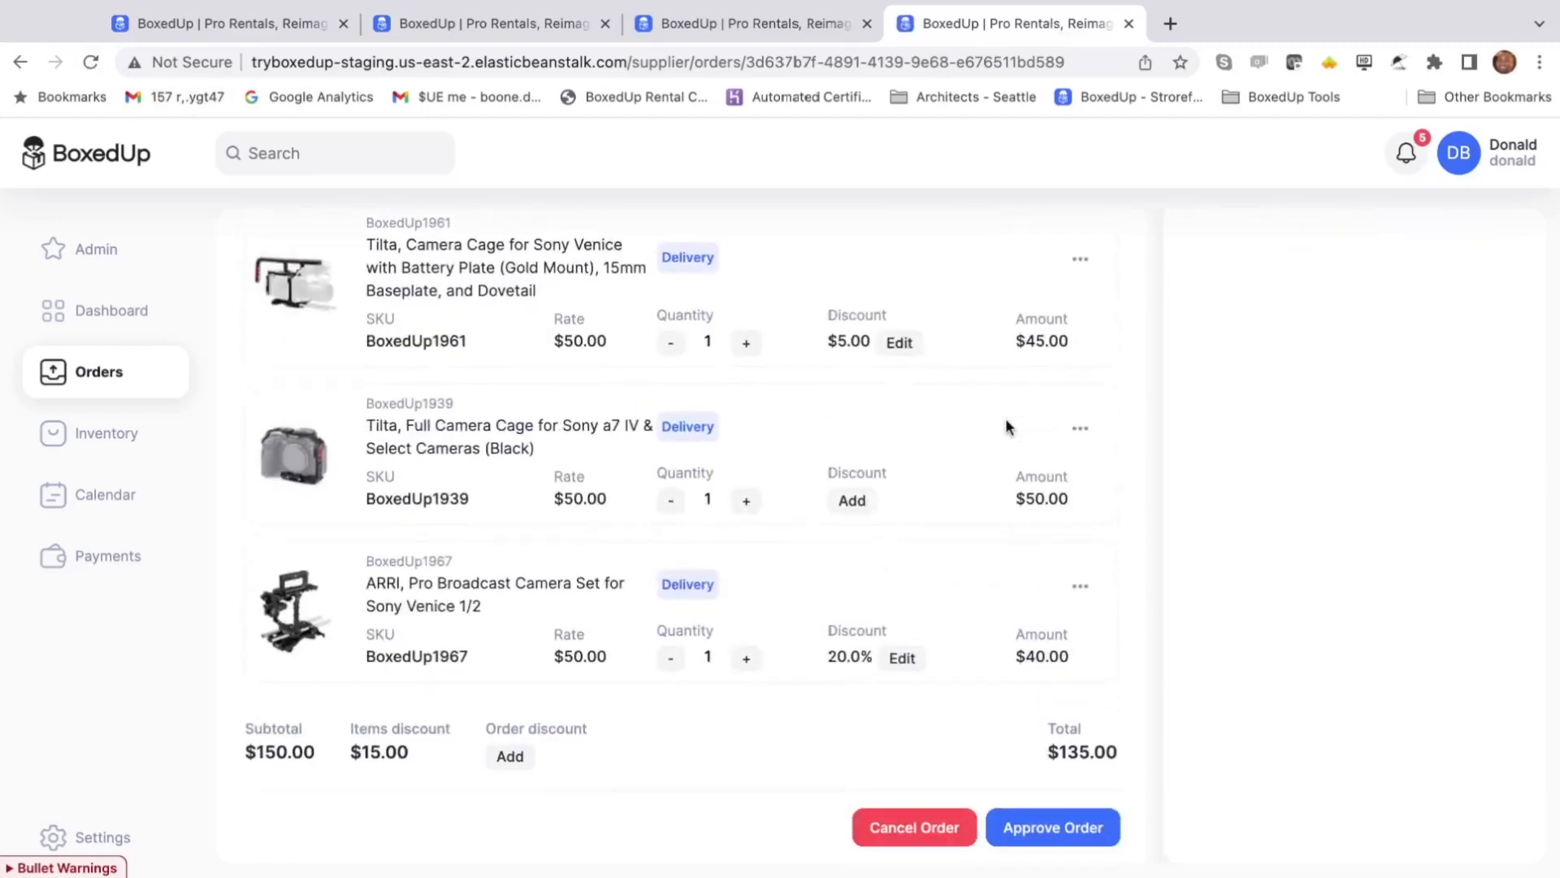
{"action": "scroll", "coordinate": [1021, 651], "scroll_direction": "up", "scroll_amount": 10}
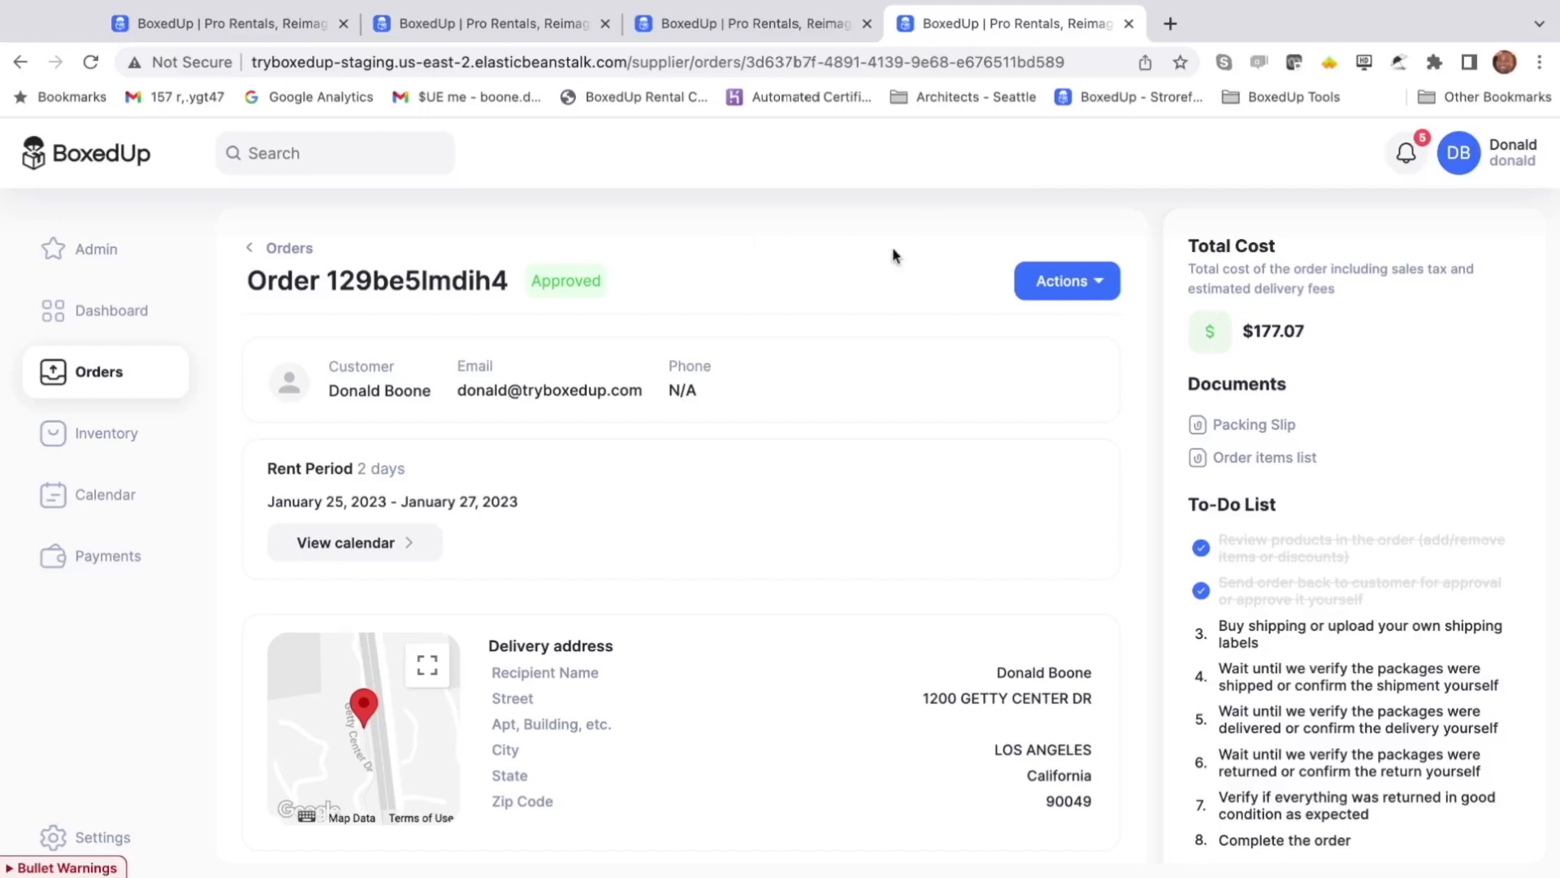
{"action": "left_click", "coordinate": [1080, 281]}
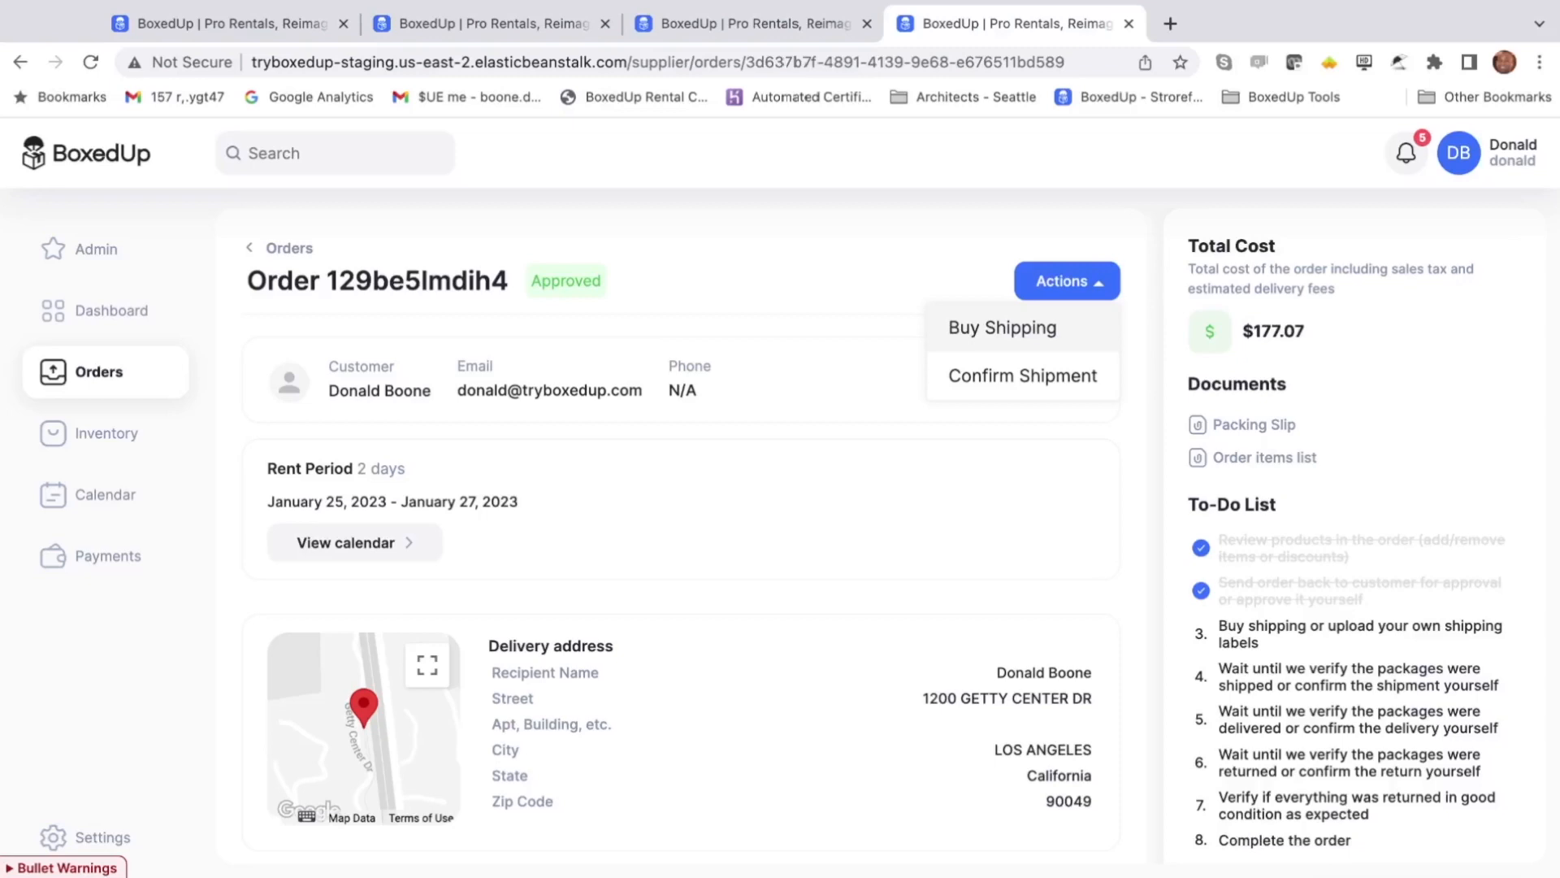
- In Confirm shipment, set the delivery courier to FedEx and choose a delivery label file
{"action": "left_click", "coordinate": [998, 372]}
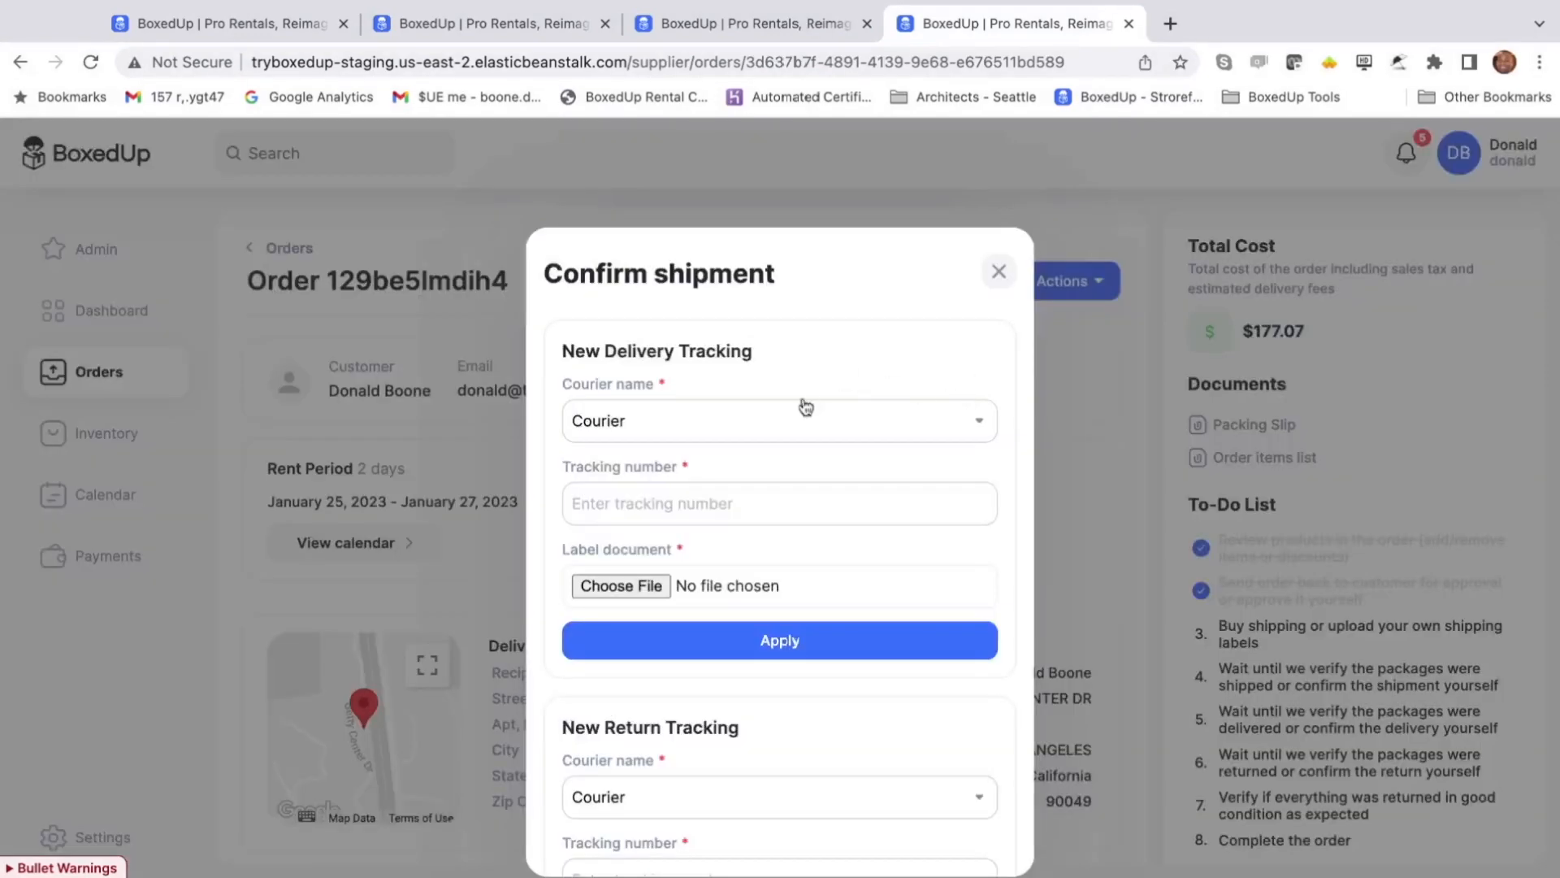
{"action": "left_click", "coordinate": [767, 422]}
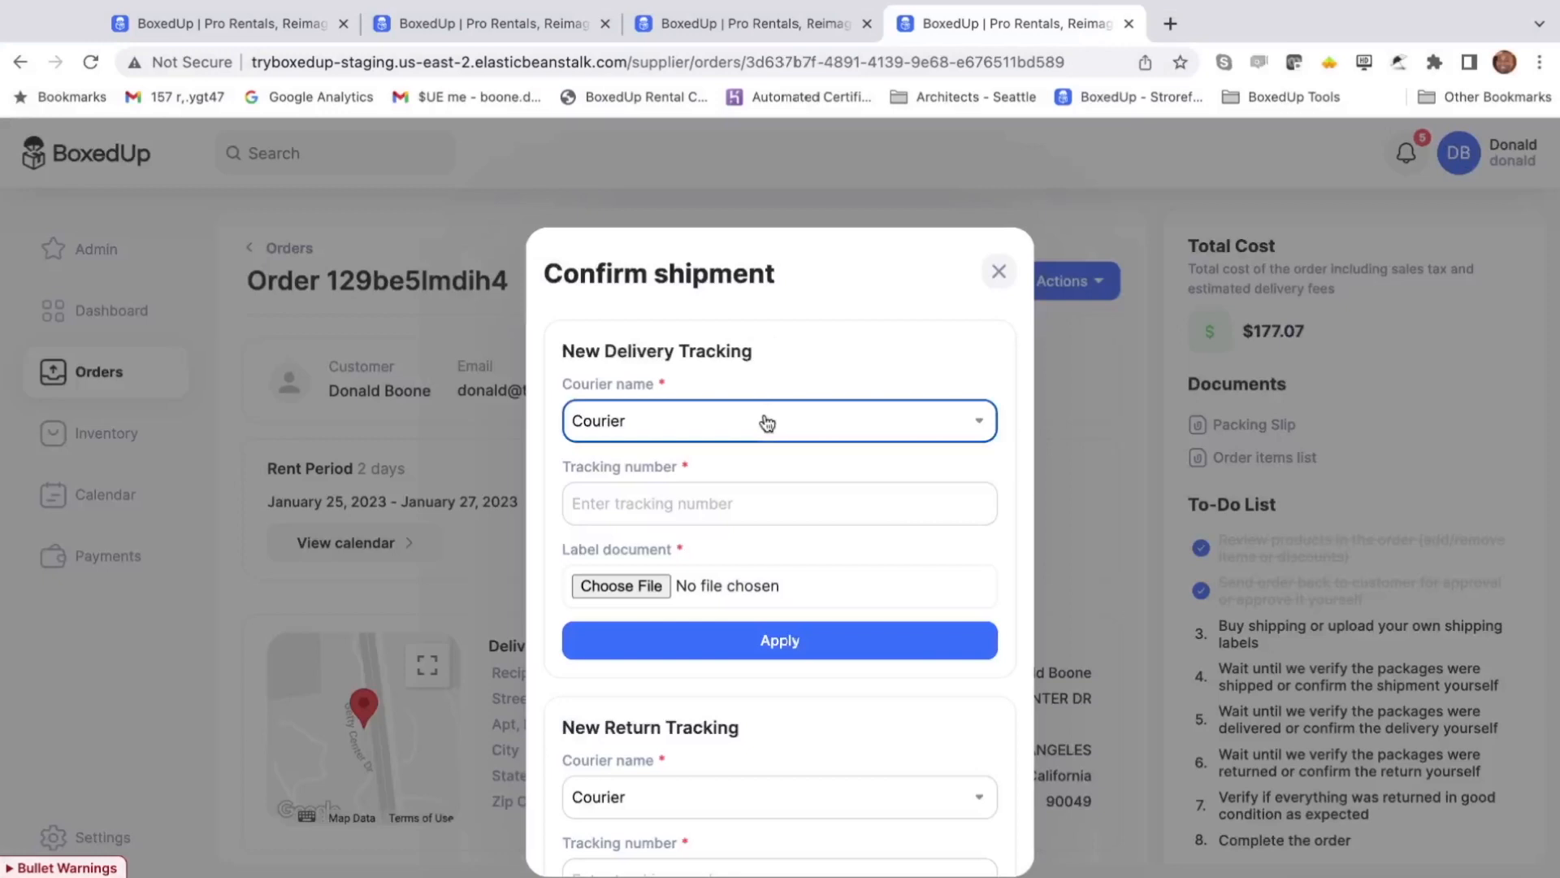
{"action": "left_click", "coordinate": [721, 451]}
{"action": "left_click", "coordinate": [726, 503]}
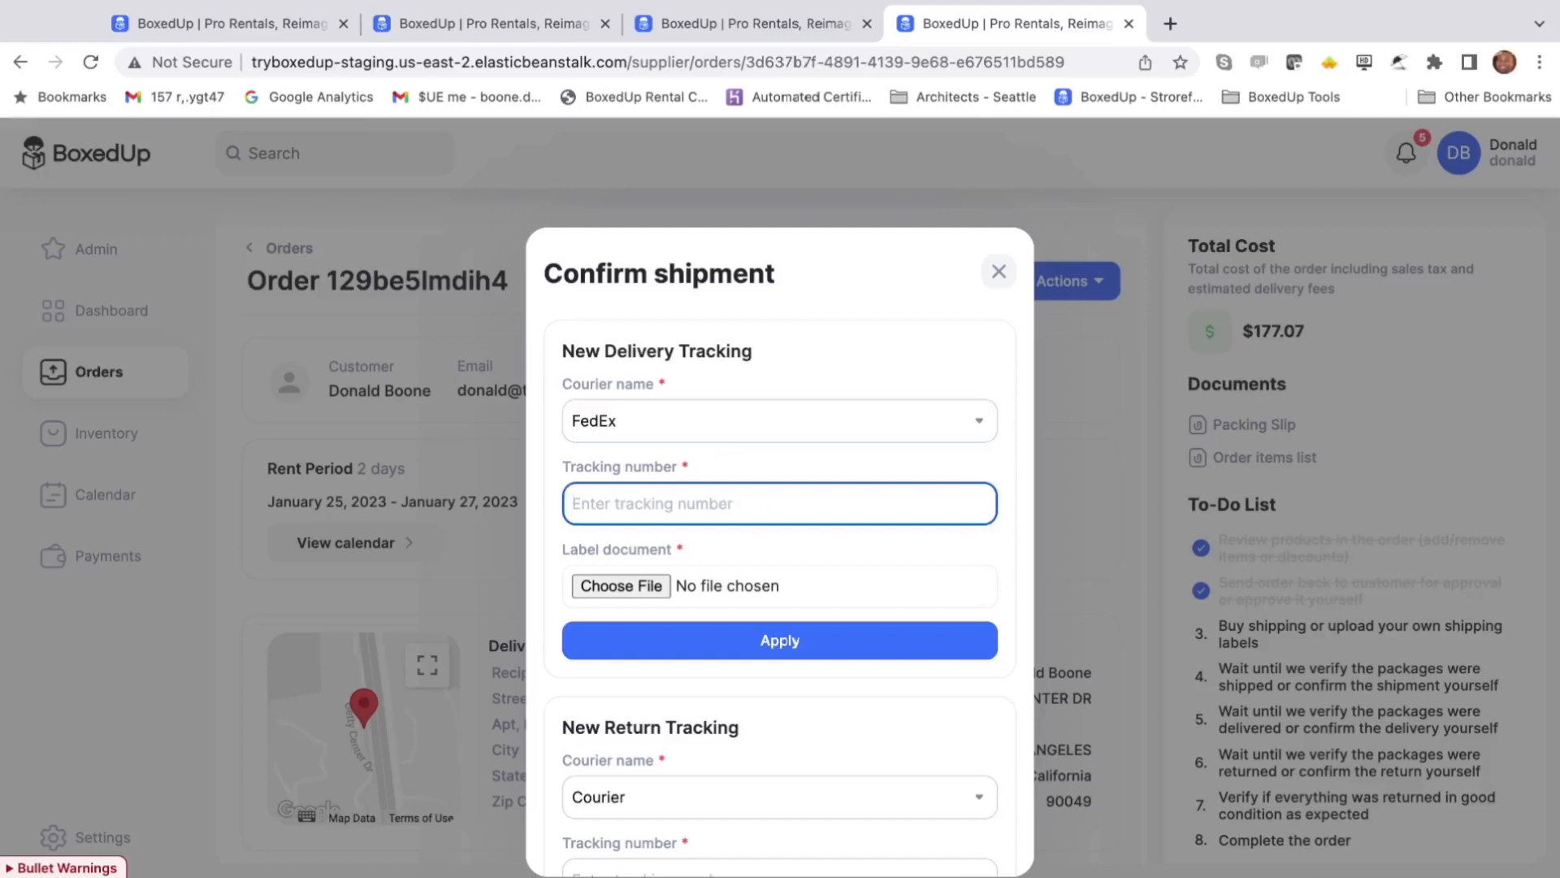
{"action": "left_click", "coordinate": [921, 536]}
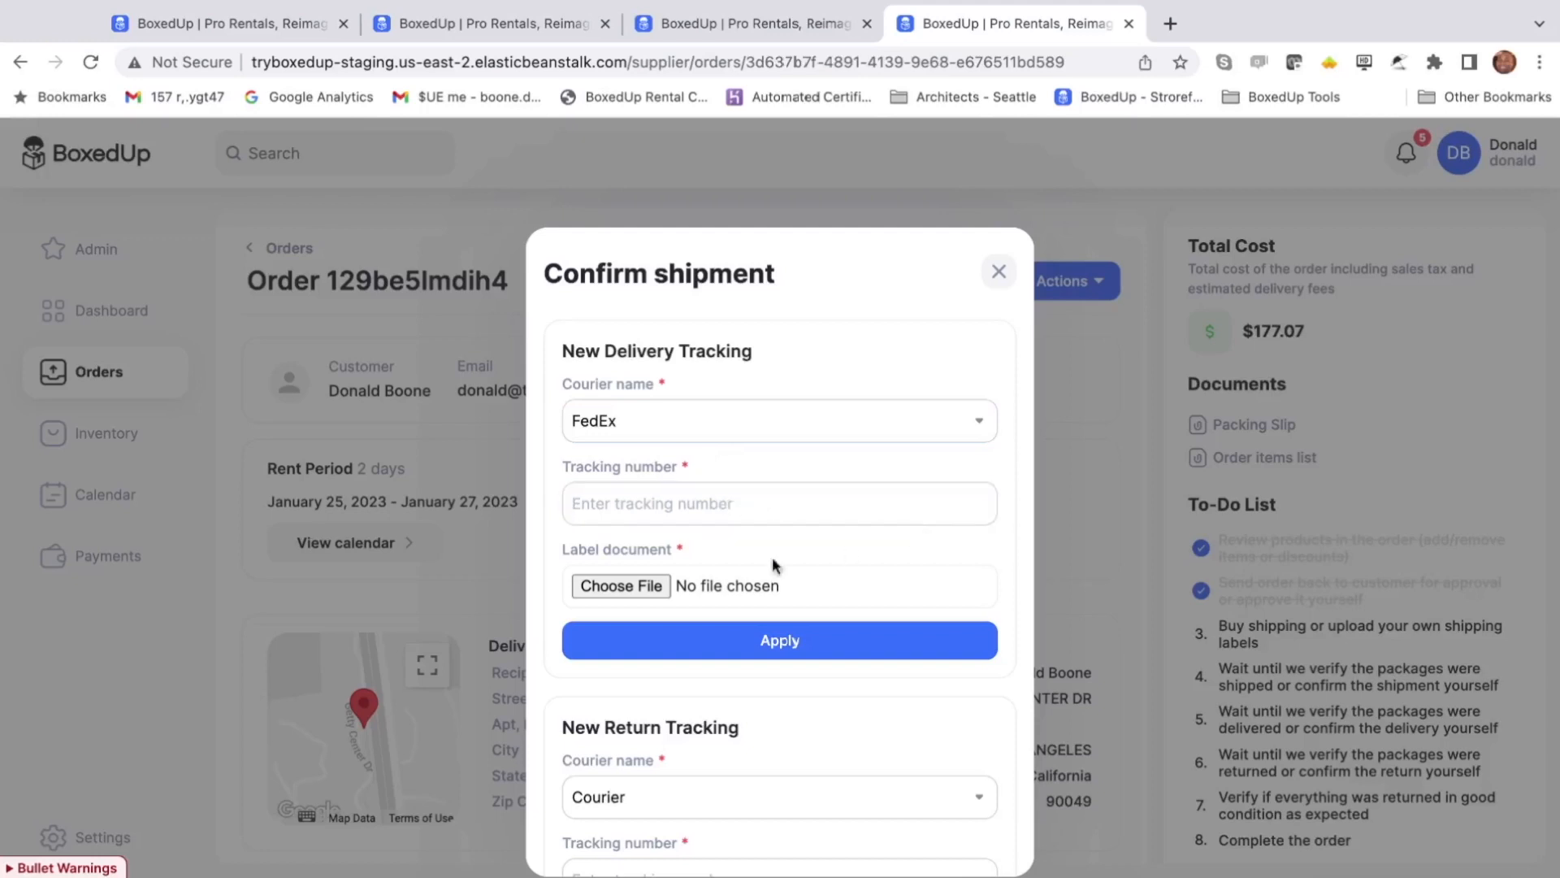
{"action": "left_click", "coordinate": [652, 587]}
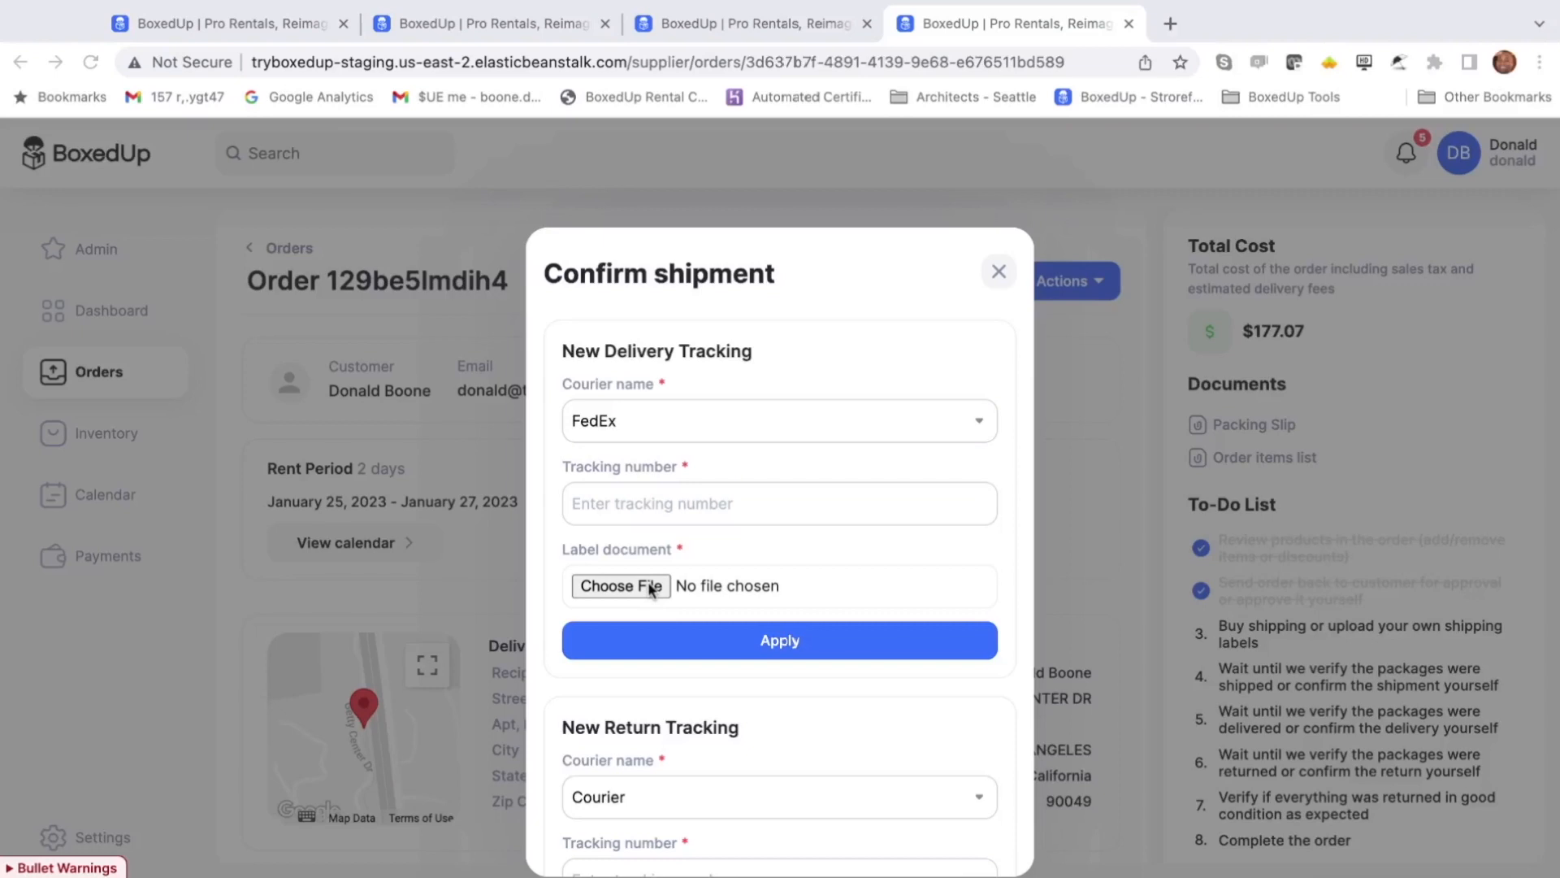
{"action": "scroll", "coordinate": [947, 634], "scroll_direction": "down", "scroll_amount": 5}
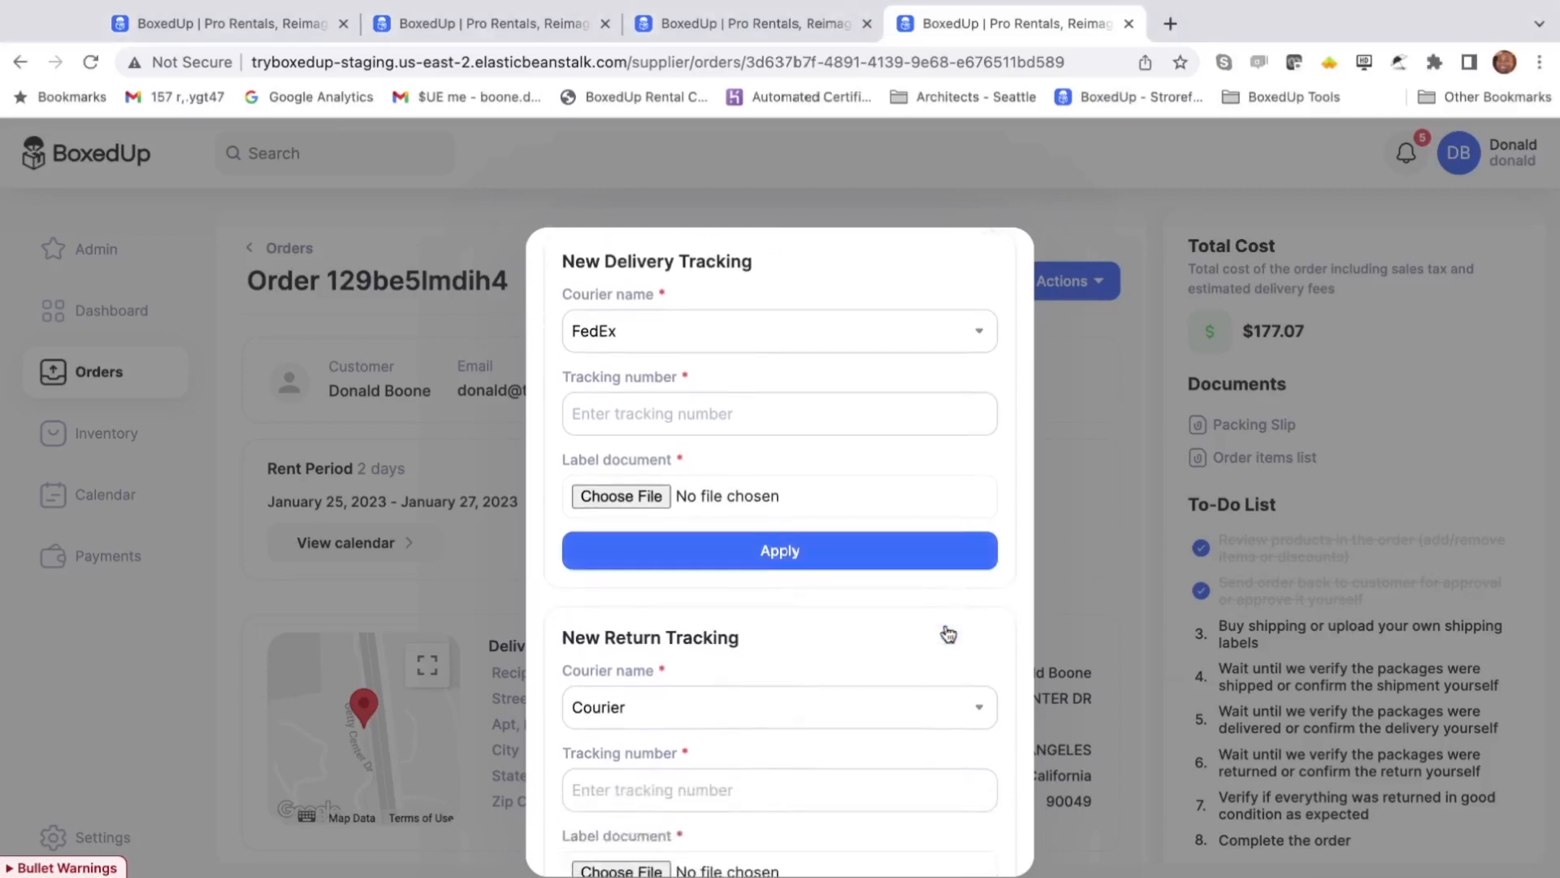
- Set the return courier to FedEx, choose a return label file, then close without applying
{"action": "left_click", "coordinate": [792, 526]}
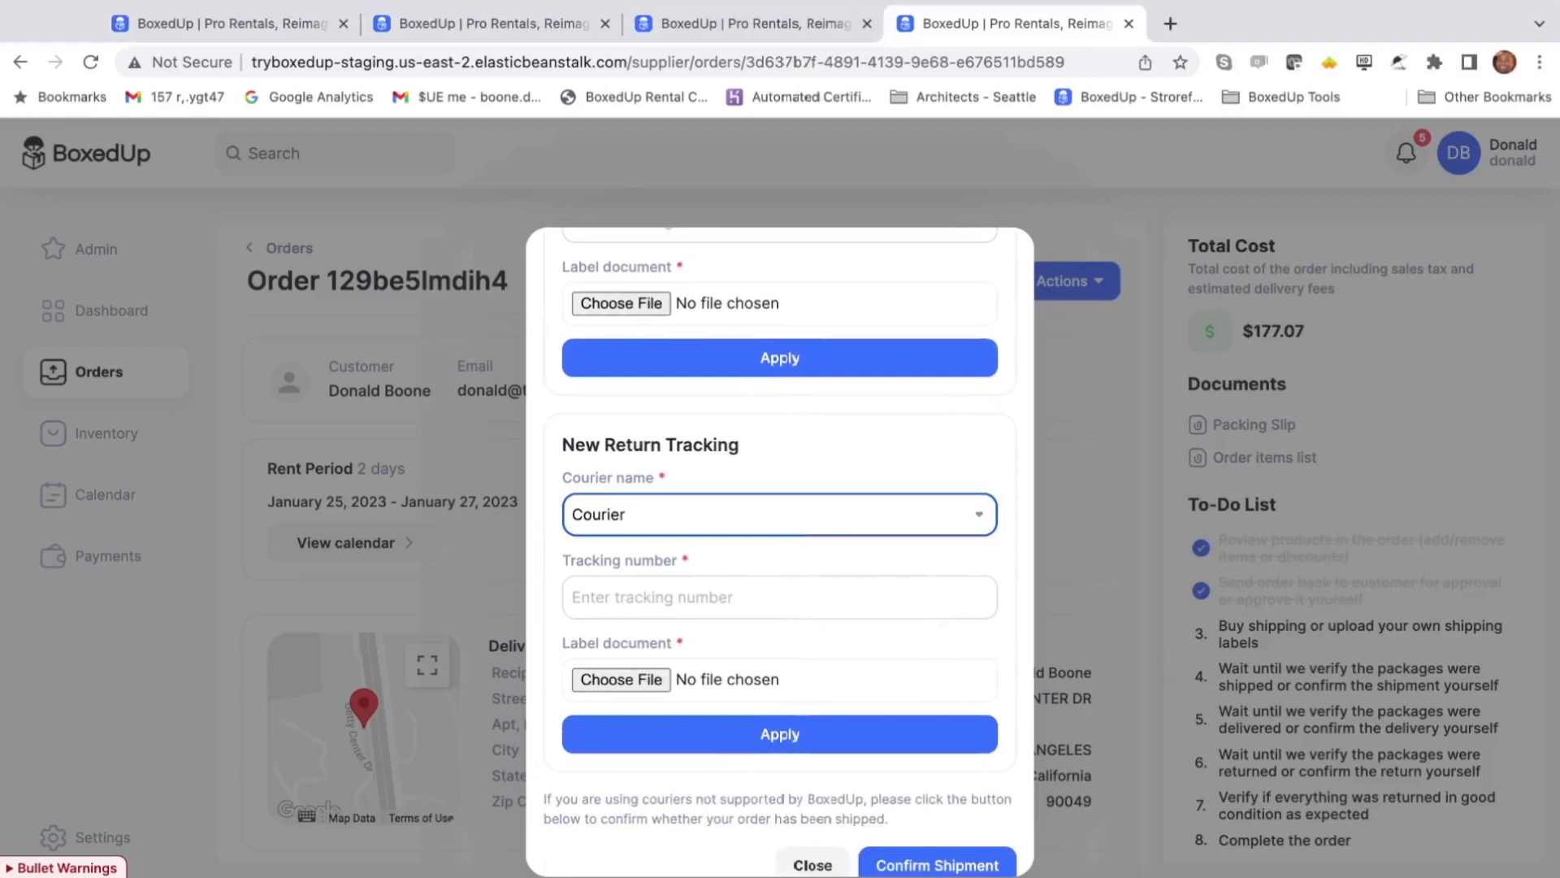
{"action": "left_click", "coordinate": [793, 526]}
{"action": "scroll", "coordinate": [778, 547], "scroll_direction": "down", "scroll_amount": 1}
{"action": "left_click", "coordinate": [743, 581]}
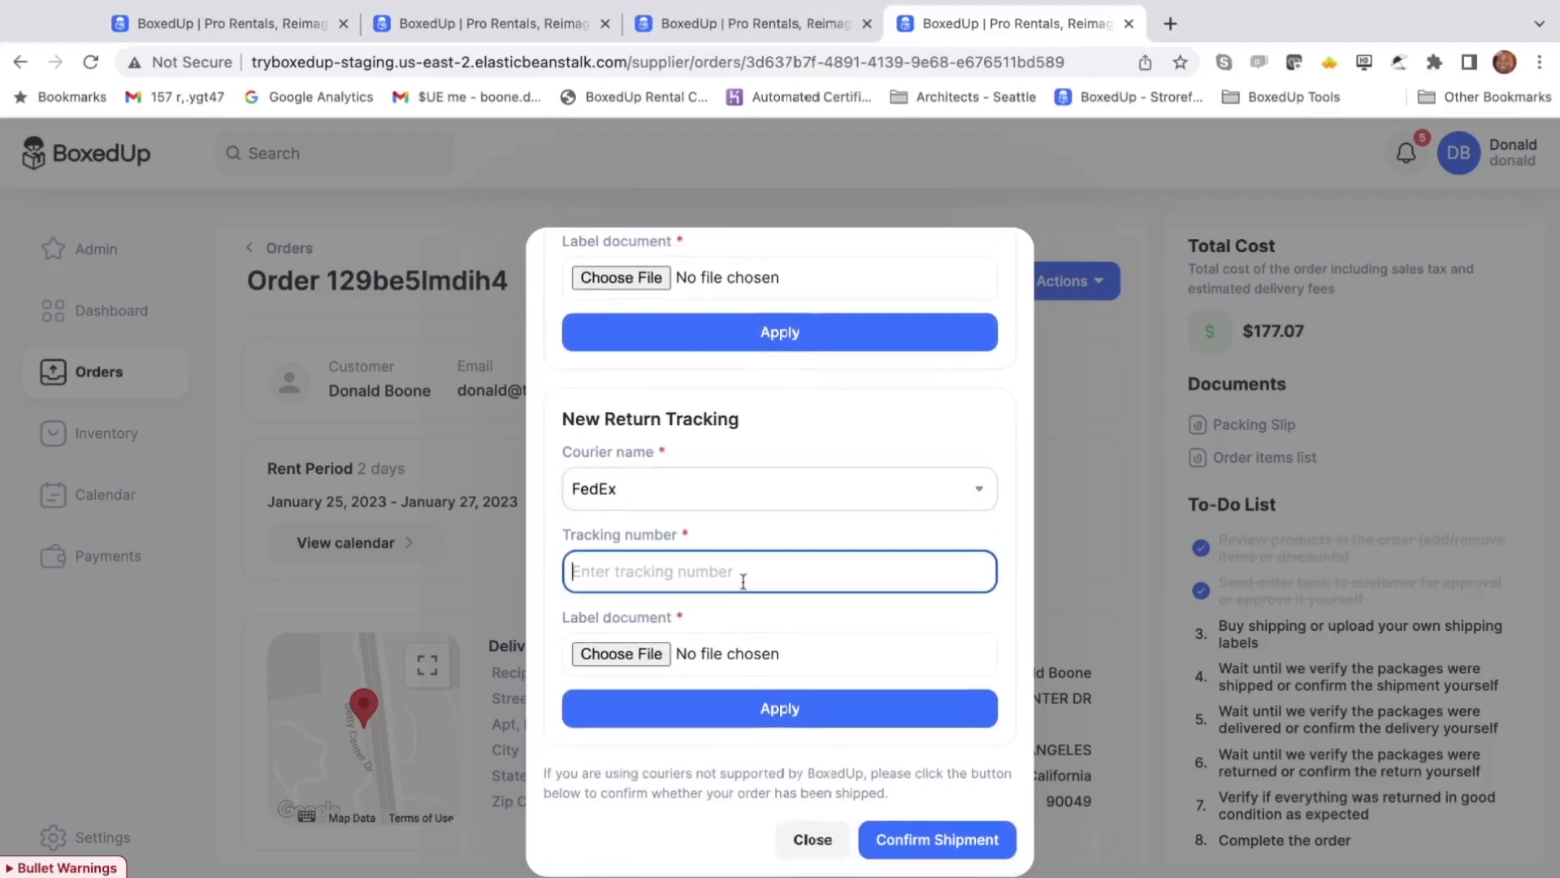
{"action": "left_click", "coordinate": [963, 622]}
{"action": "left_click", "coordinate": [700, 668]}
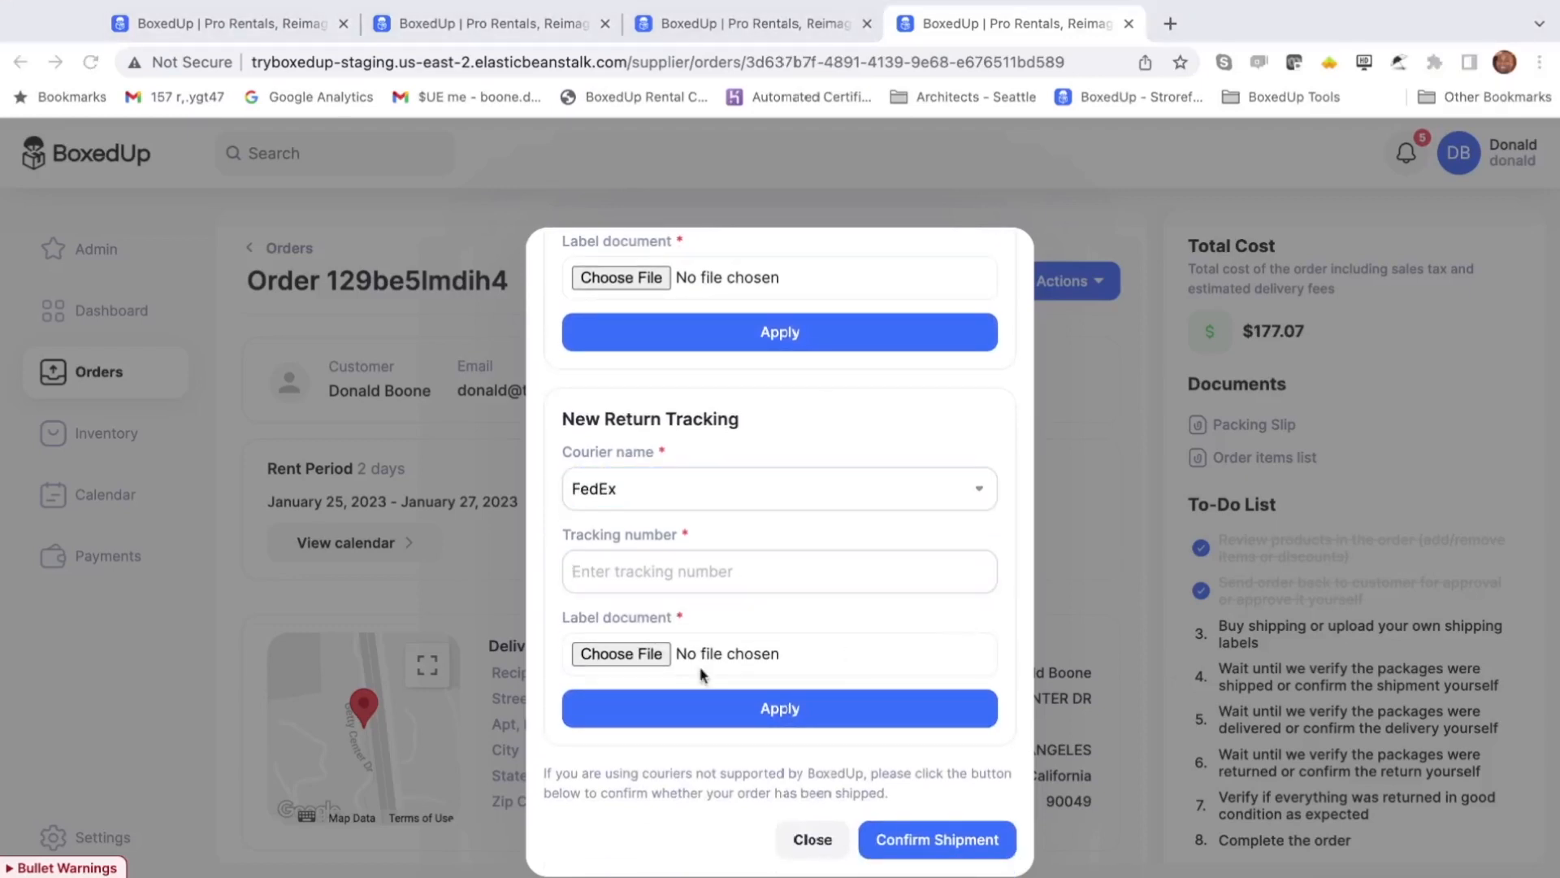
{"action": "left_click", "coordinate": [803, 711]}
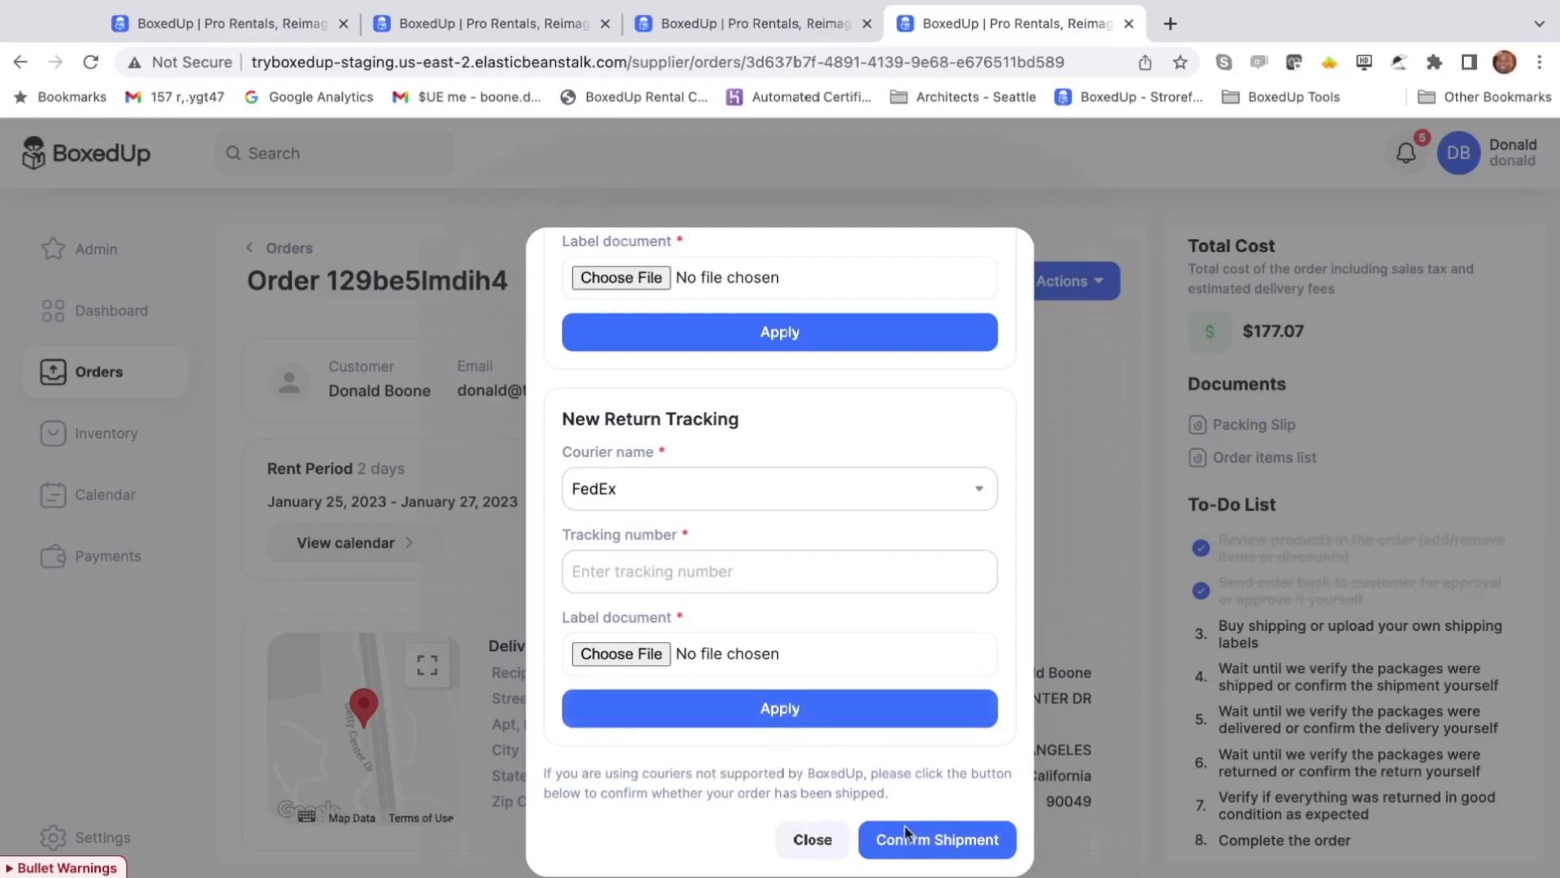
{"action": "left_click", "coordinate": [831, 837]}
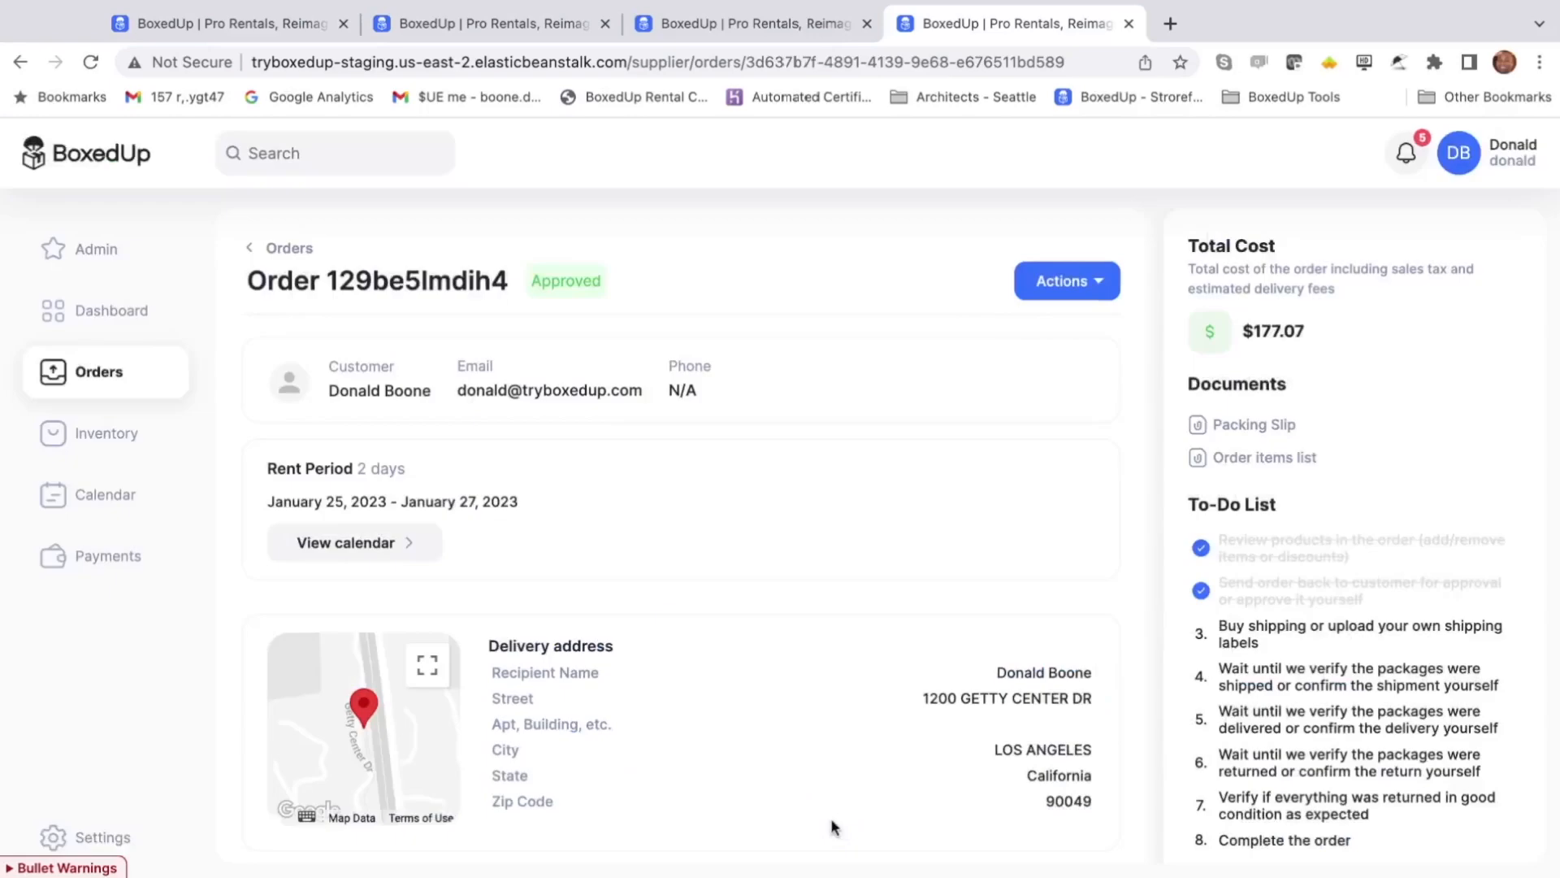
- Open Buy Shipping and enter the first package as 10×10×6 in at 4 lb
{"action": "left_click", "coordinate": [1095, 277]}
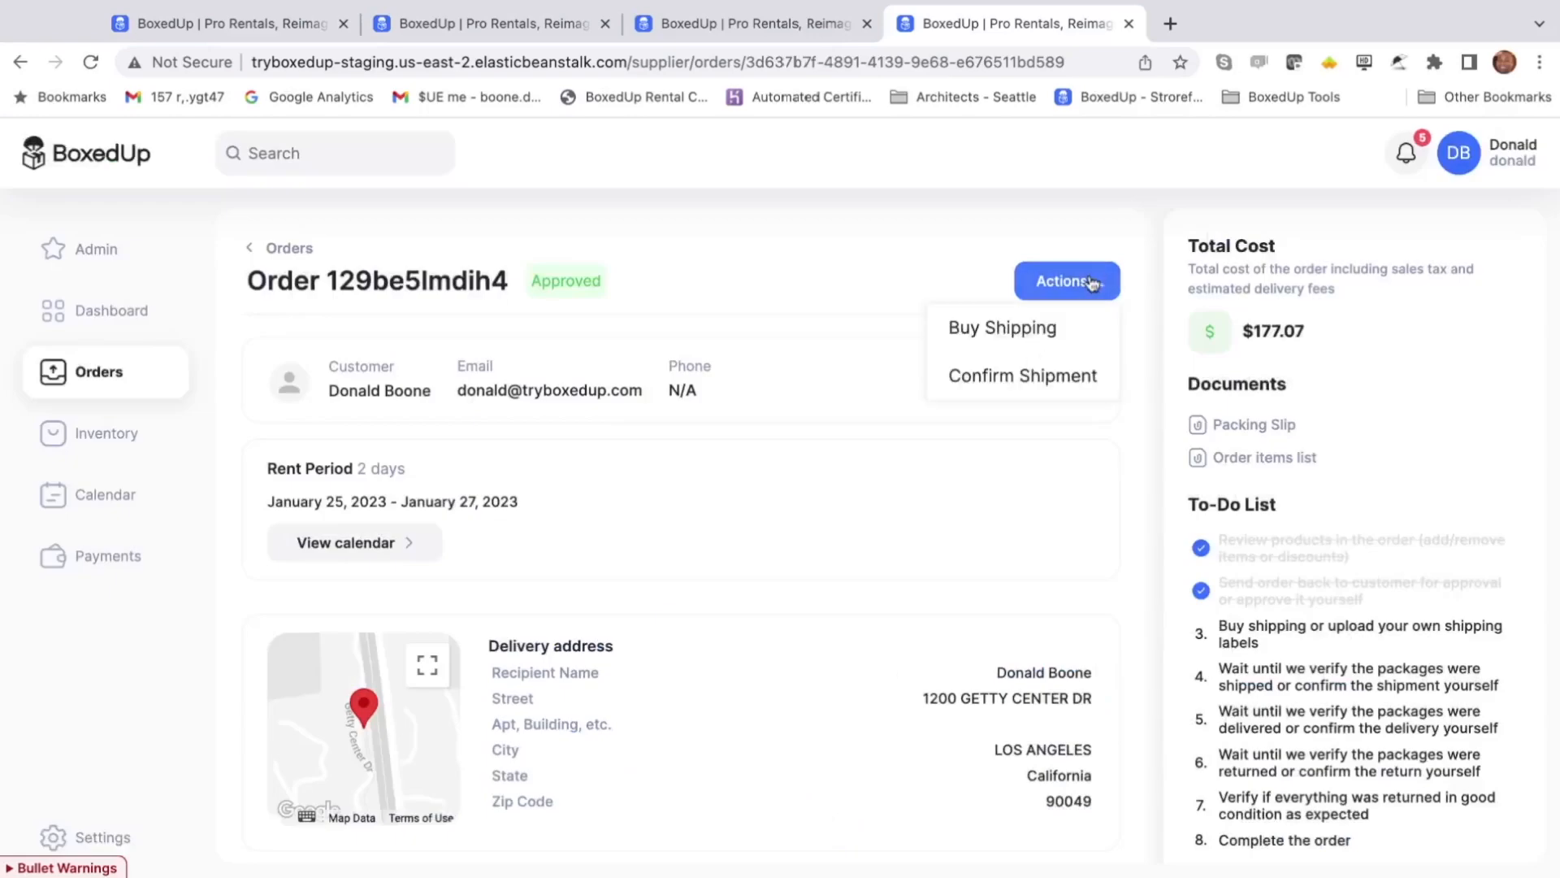
{"action": "left_click", "coordinate": [1042, 327]}
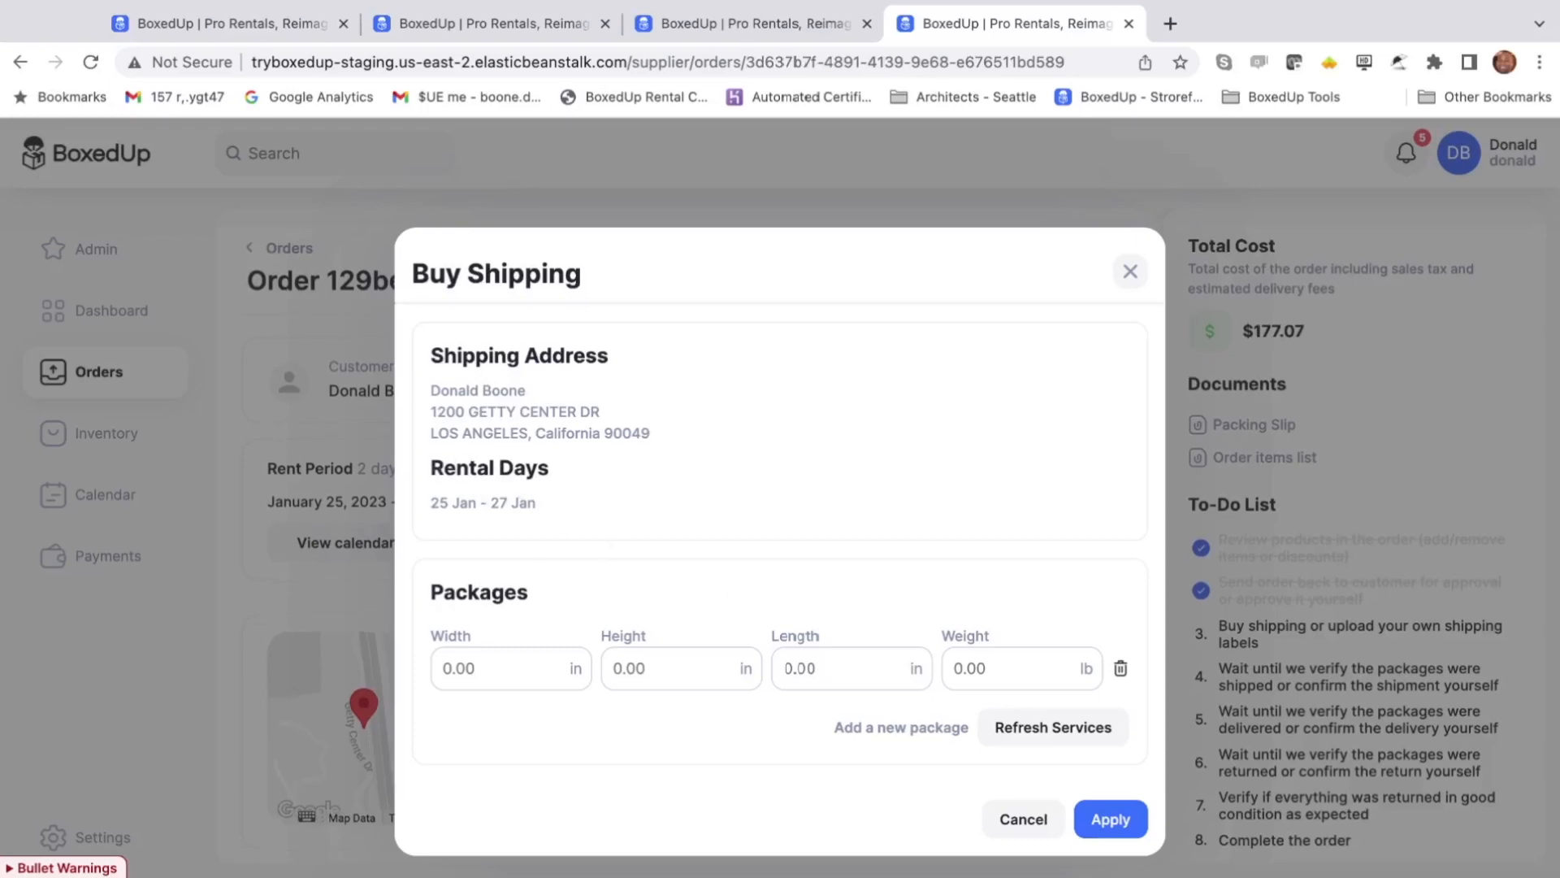
{"action": "left_click", "coordinate": [508, 671]}
{"action": "type", "text": "10"}
{"action": "left_click", "coordinate": [686, 673]}
{"action": "type", "text": "10"}
{"action": "left_click", "coordinate": [845, 660]}
{"action": "type", "text": "6"}
{"action": "left_click", "coordinate": [989, 665]}
{"action": "type", "text": "4"}
- Add a second package of 12×12×12 in at 5 lb and refresh the shipping services
{"action": "left_click", "coordinate": [916, 727]}
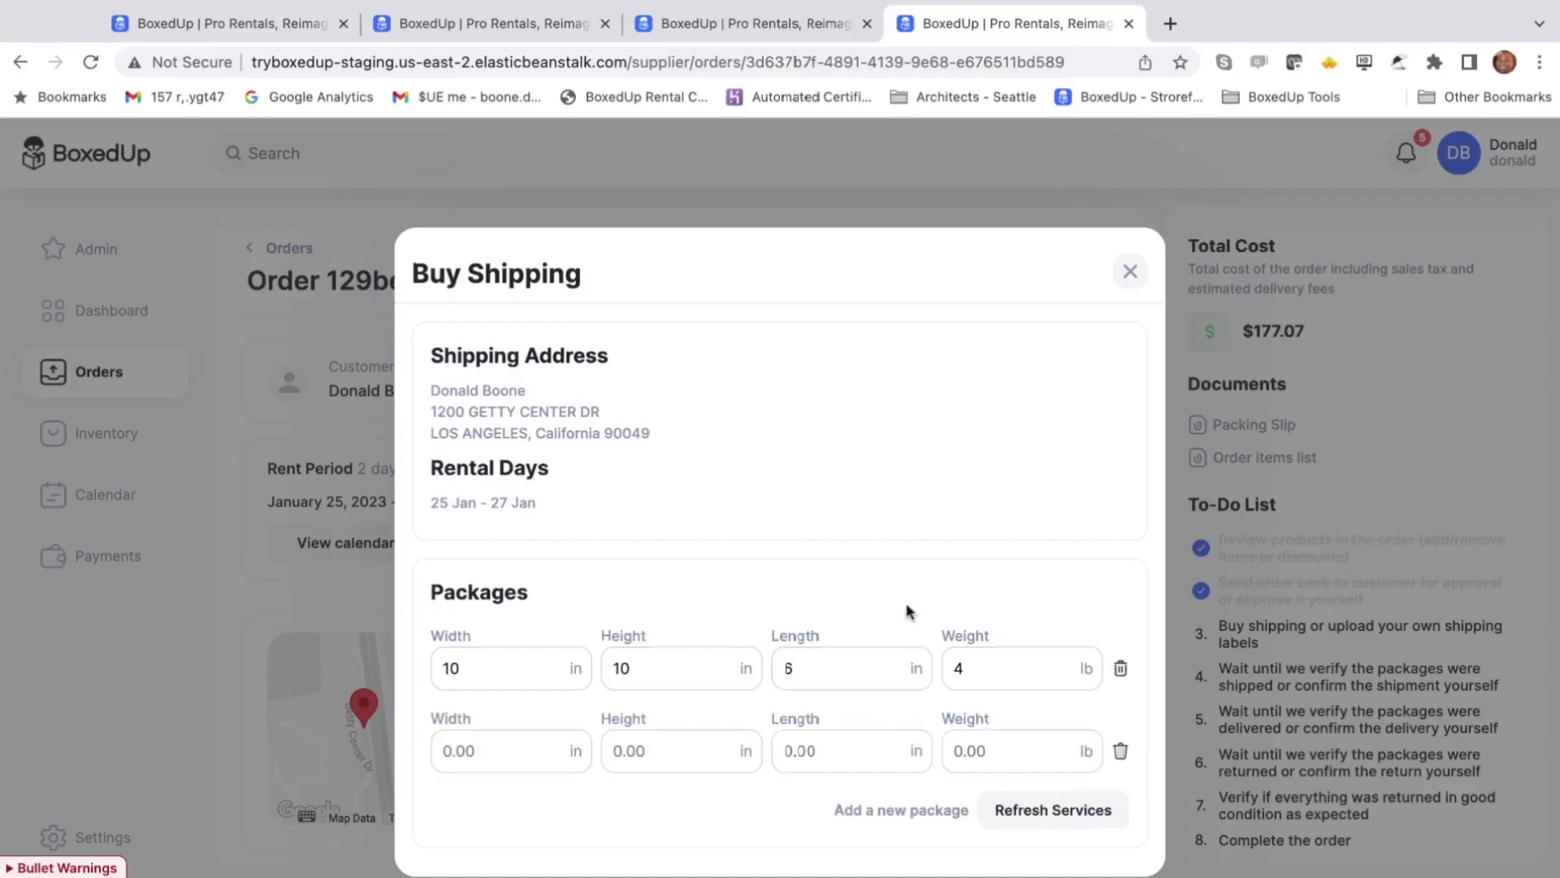
{"action": "scroll", "coordinate": [908, 609], "scroll_direction": "down", "scroll_amount": 1}
{"action": "left_click", "coordinate": [526, 699]}
{"action": "type", "text": "12"}
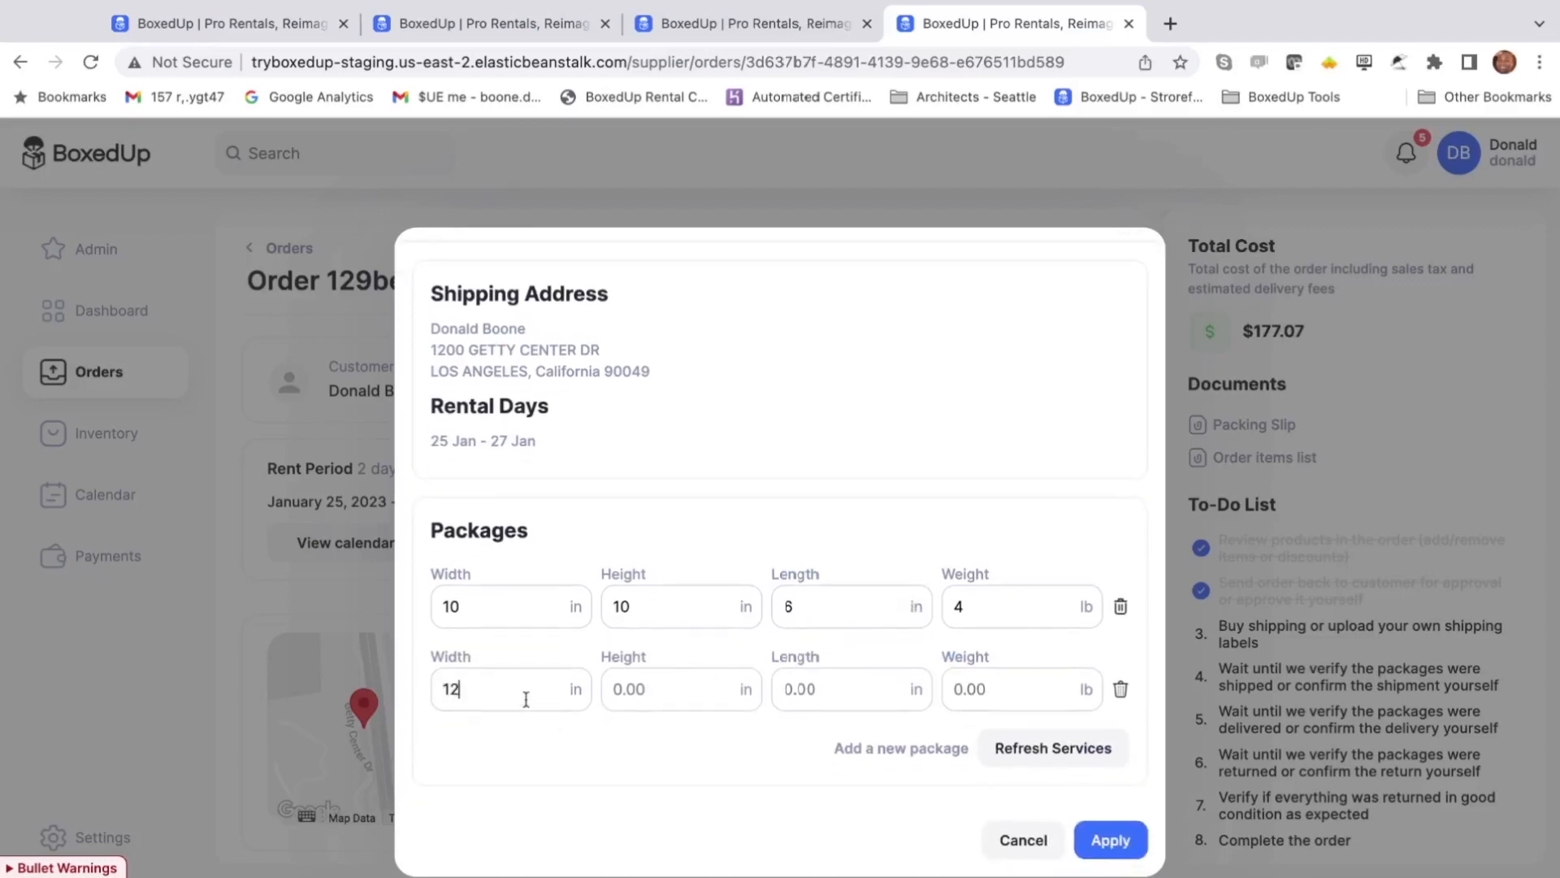
{"action": "left_click", "coordinate": [702, 691]}
{"action": "type", "text": "12"}
{"action": "left_click", "coordinate": [832, 685]}
{"action": "type", "text": "12"}
{"action": "left_click", "coordinate": [1001, 687]}
{"action": "type", "text": "5"}
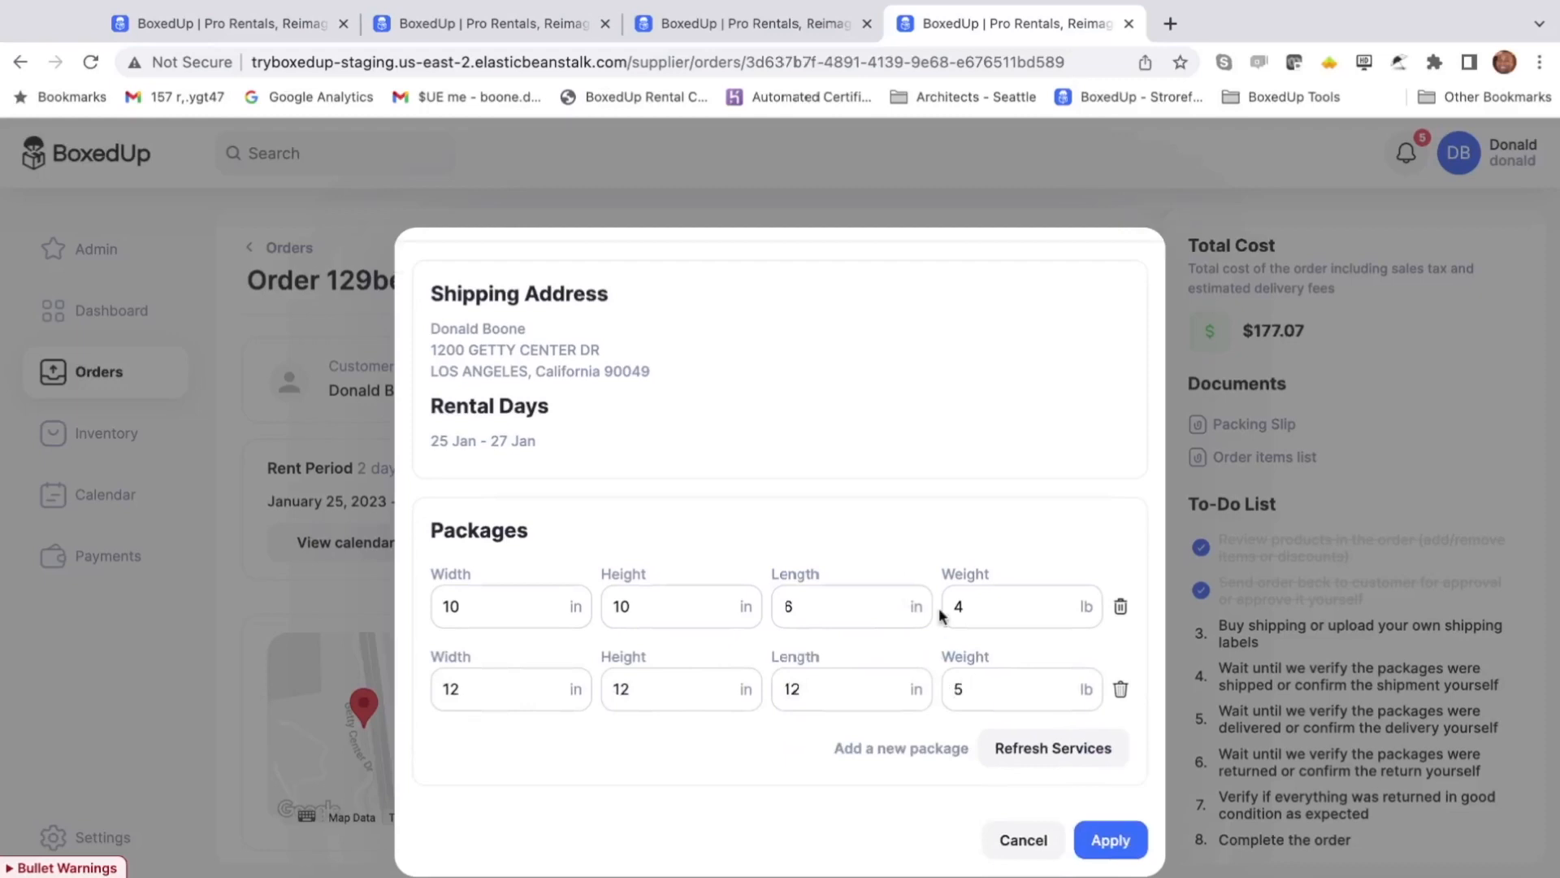
{"action": "left_click", "coordinate": [1025, 746]}
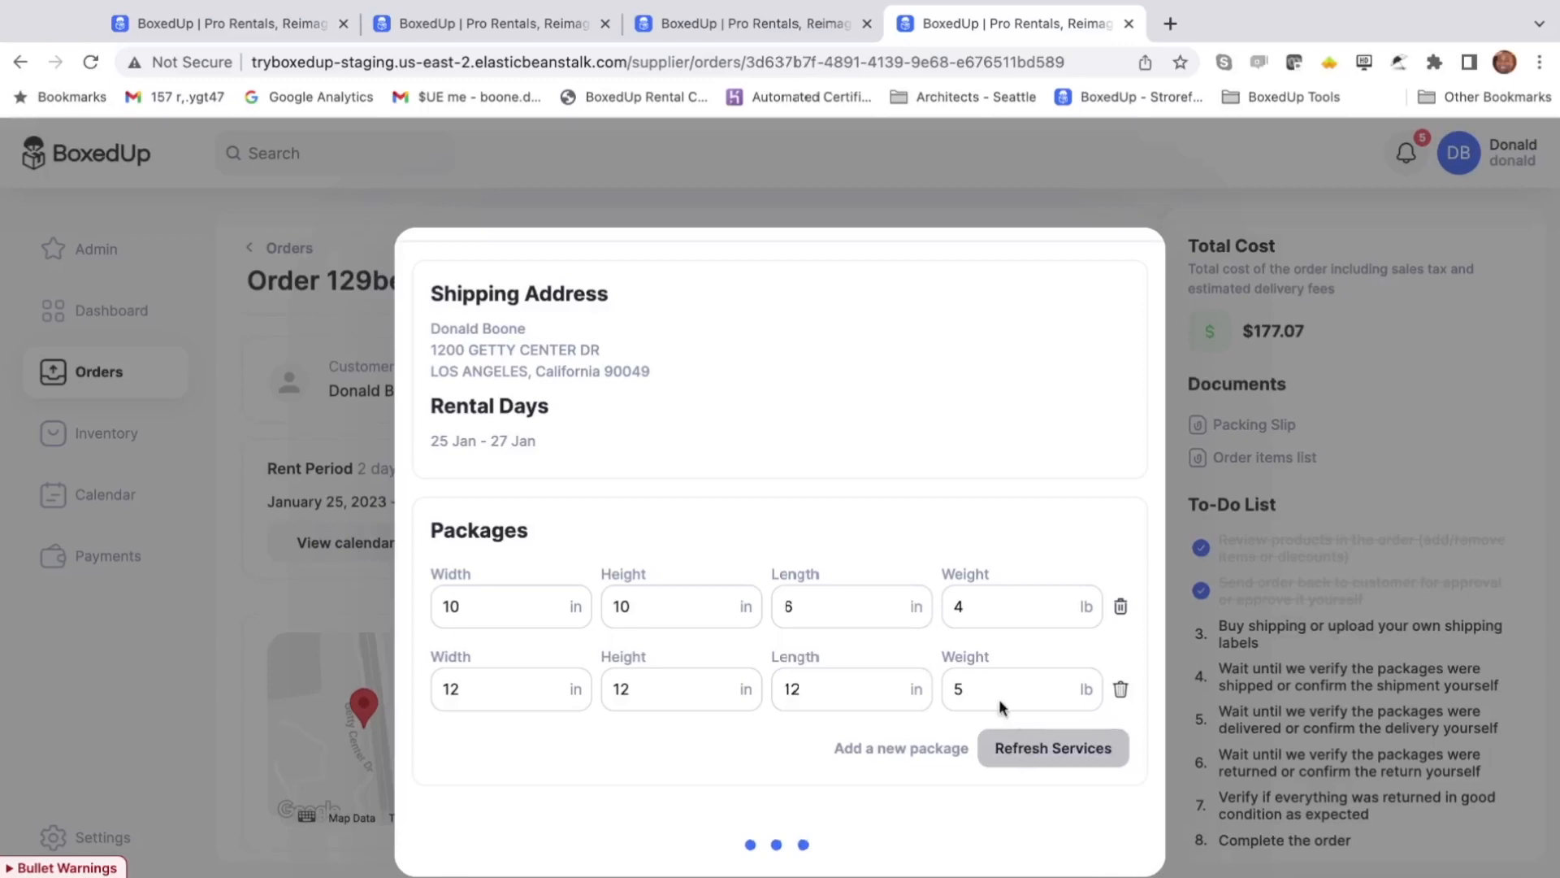
- Choose Next Day Air Early AM ($170.76) delivery and keep Ground ($21.55) as the return service
{"action": "scroll", "coordinate": [1002, 707], "scroll_direction": "down", "scroll_amount": 3}
{"action": "scroll", "coordinate": [1002, 707], "scroll_direction": "down", "scroll_amount": 2}
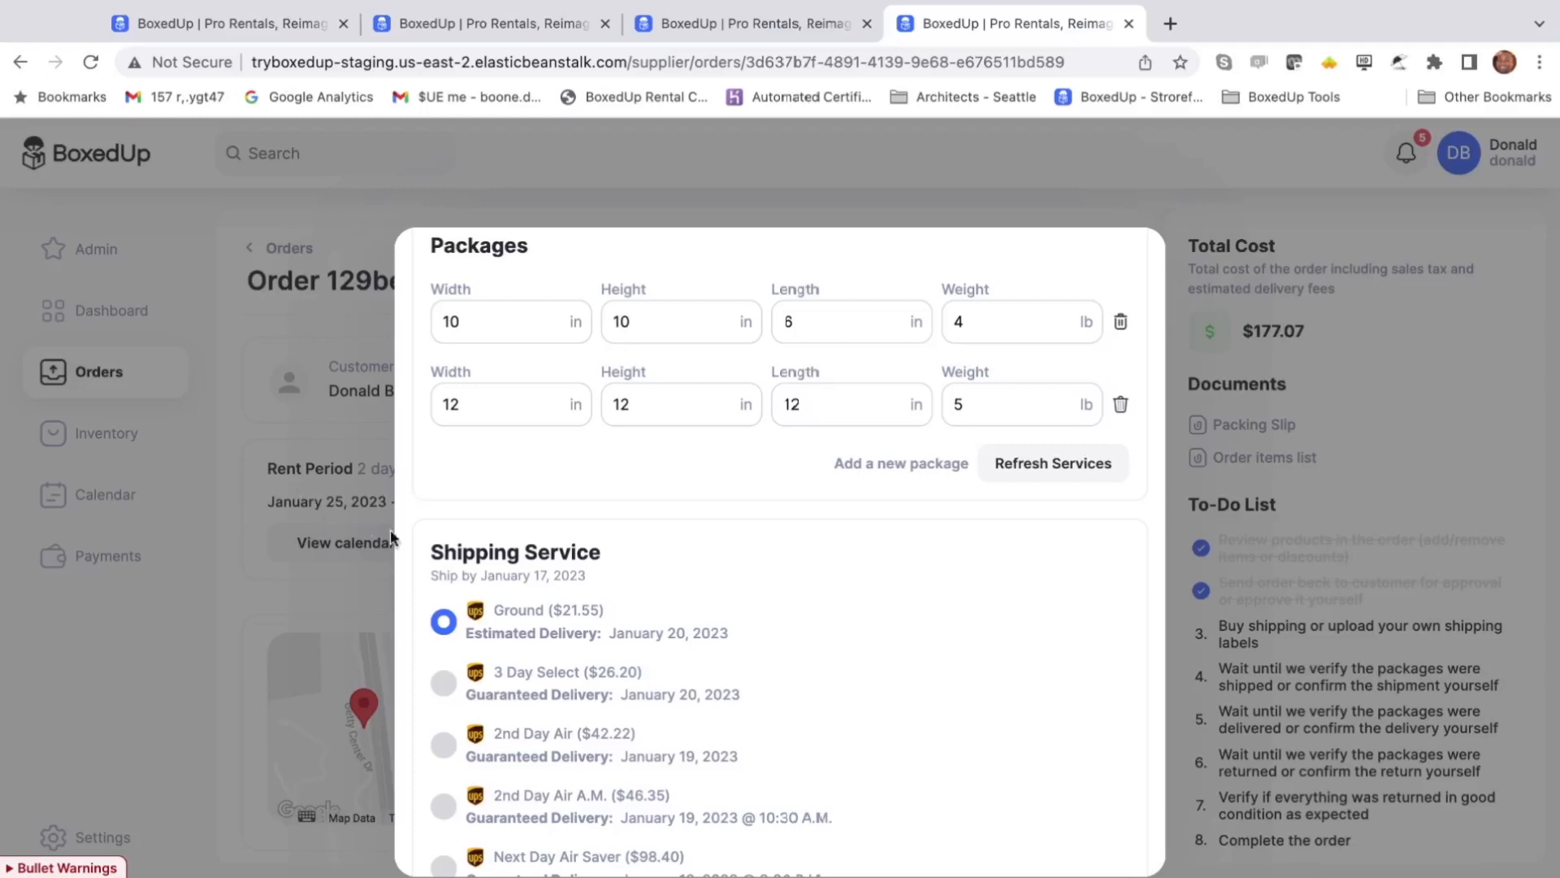
{"action": "scroll", "coordinate": [540, 568], "scroll_direction": "down", "scroll_amount": 2}
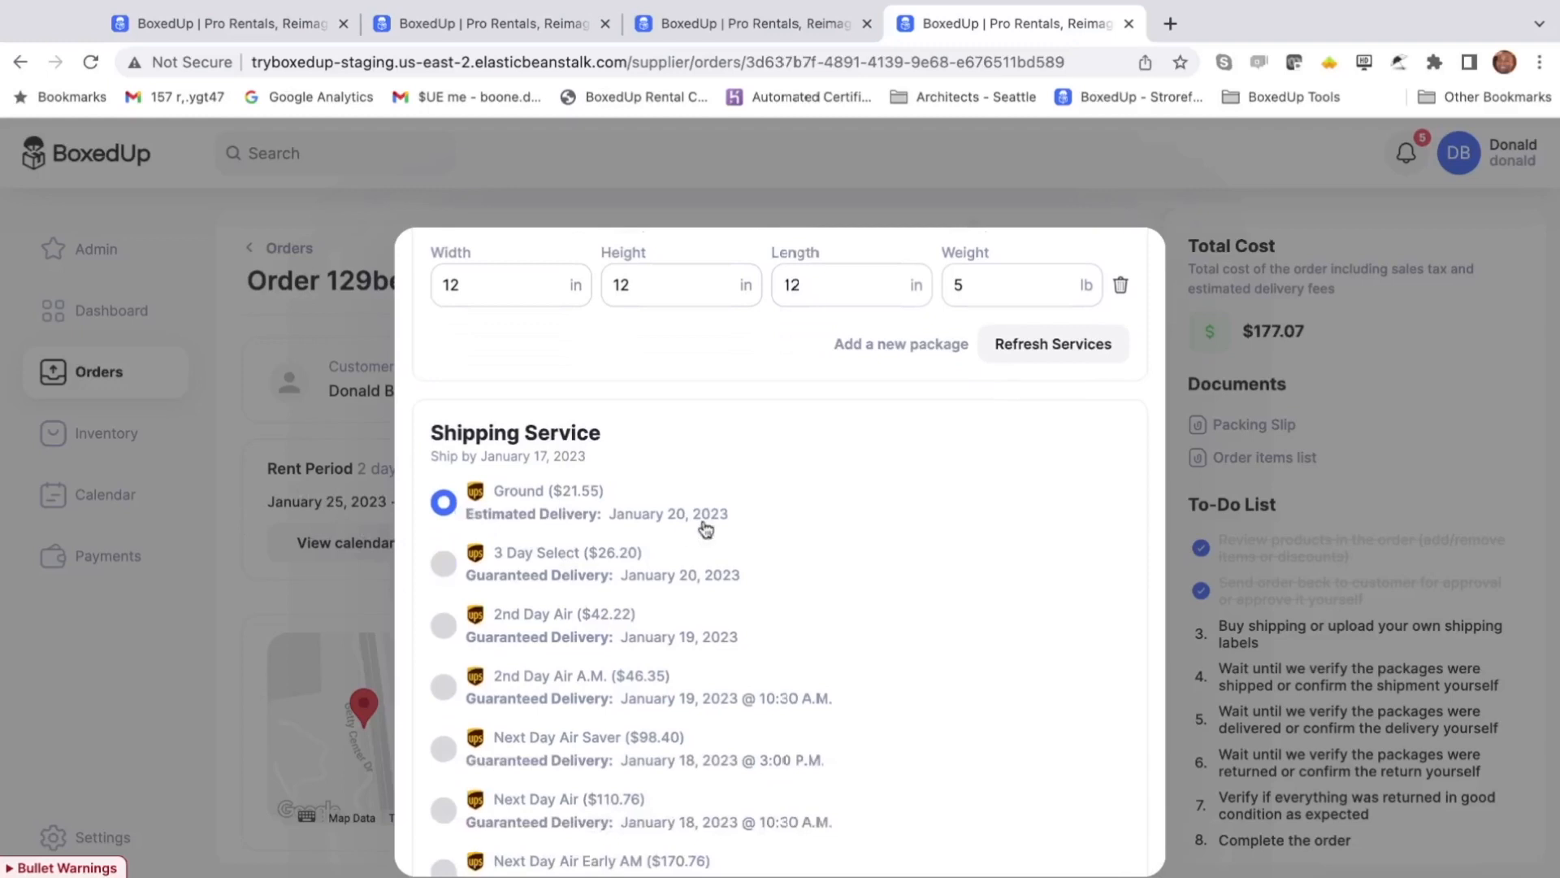
{"action": "scroll", "coordinate": [620, 524], "scroll_direction": "down", "scroll_amount": 1}
{"action": "scroll", "coordinate": [569, 466], "scroll_direction": "down", "scroll_amount": 5}
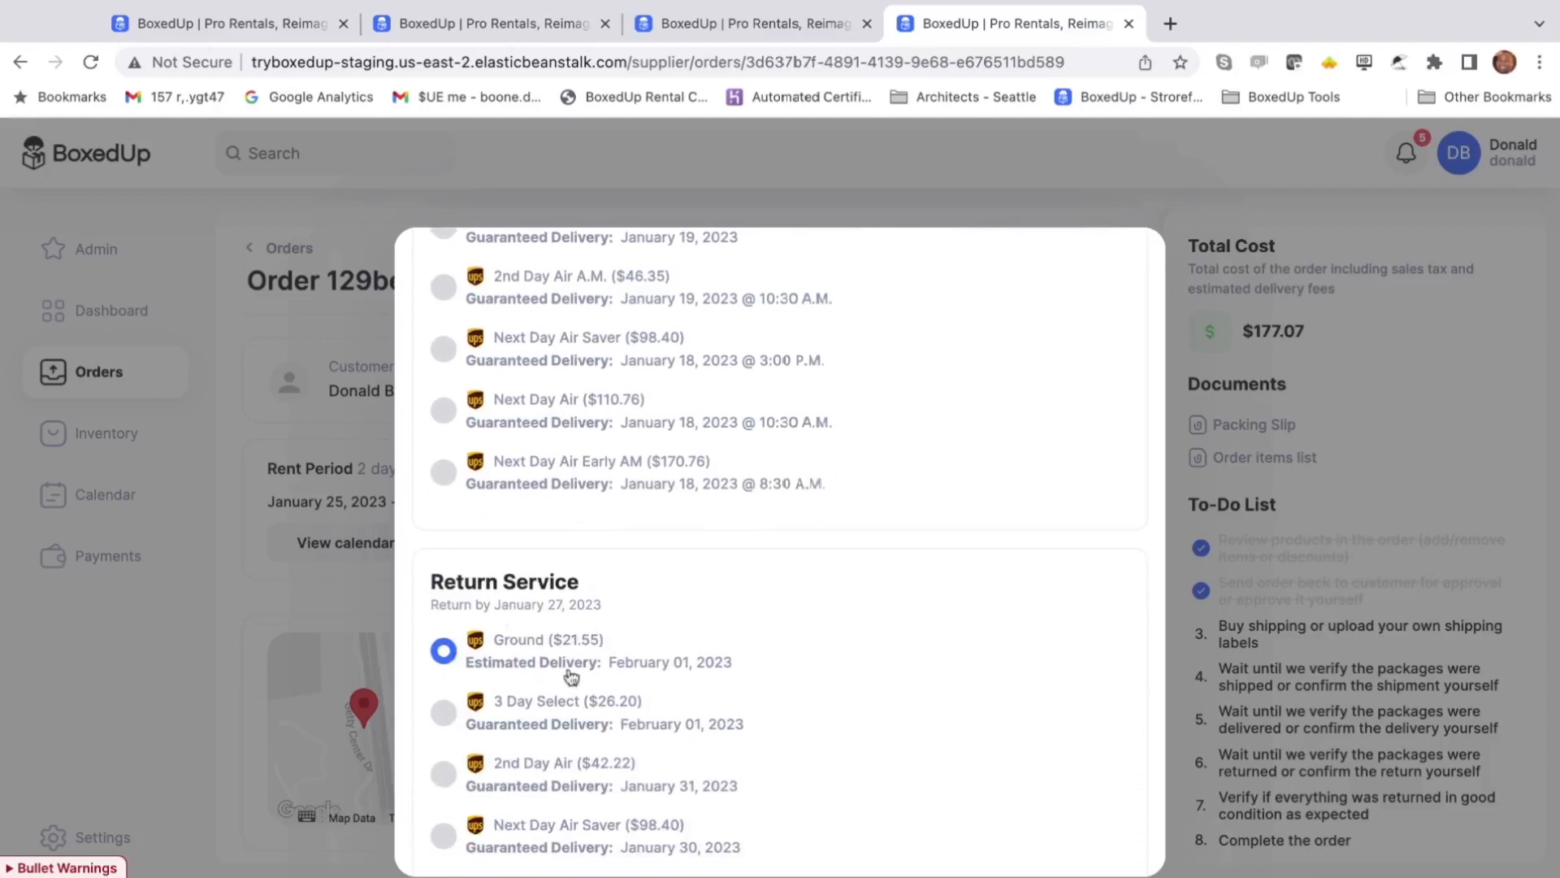
{"action": "left_click", "coordinate": [585, 704]}
{"action": "scroll", "coordinate": [446, 449], "scroll_direction": "up", "scroll_amount": 4}
{"action": "left_click", "coordinate": [571, 534]}
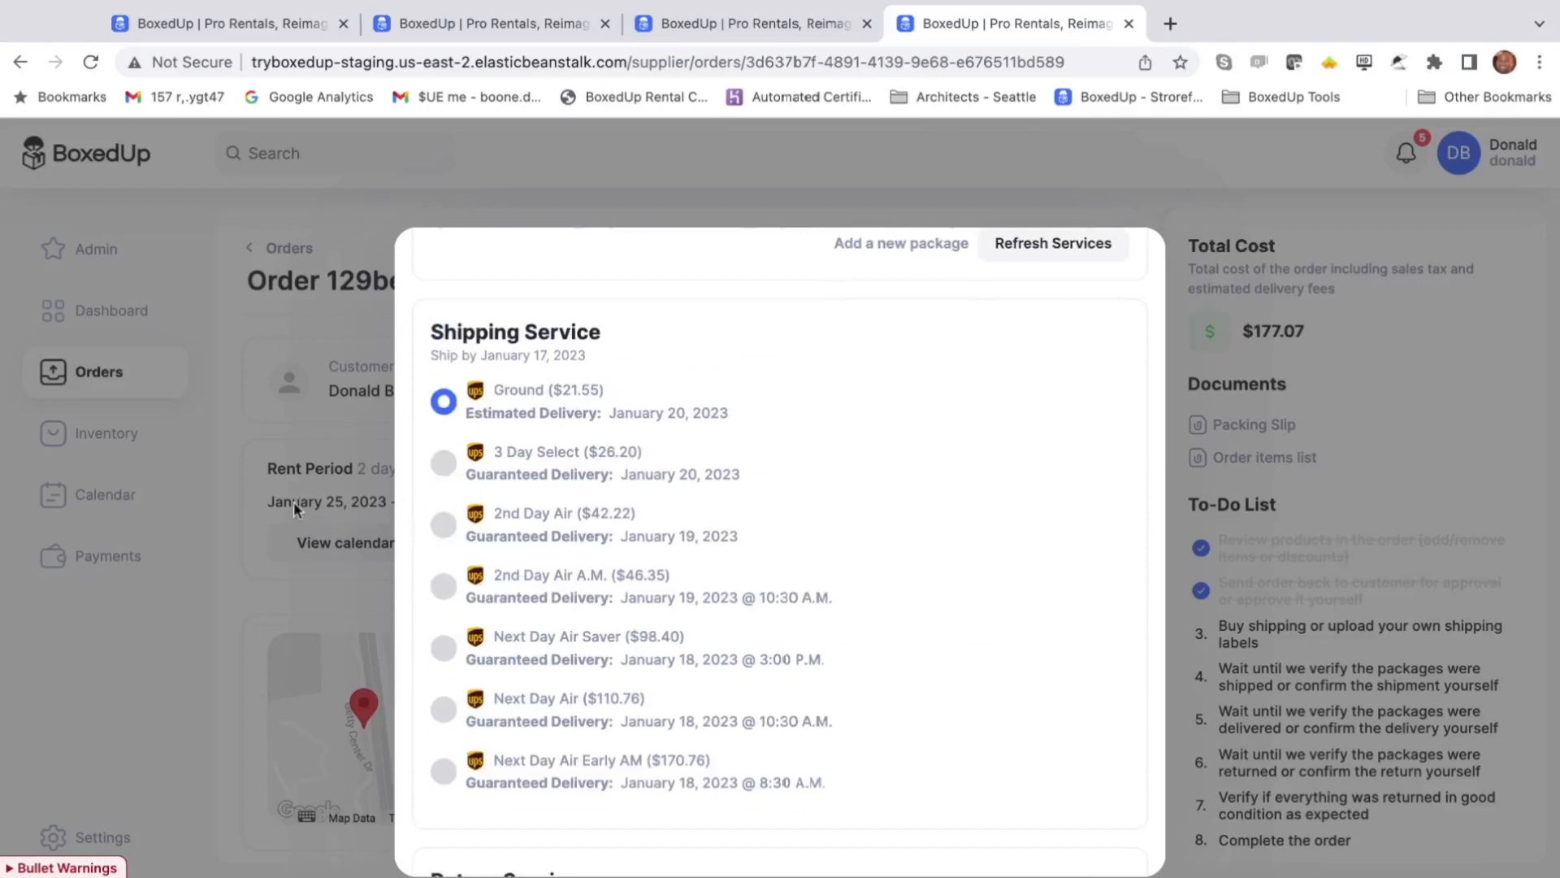
{"action": "left_click", "coordinate": [449, 770]}
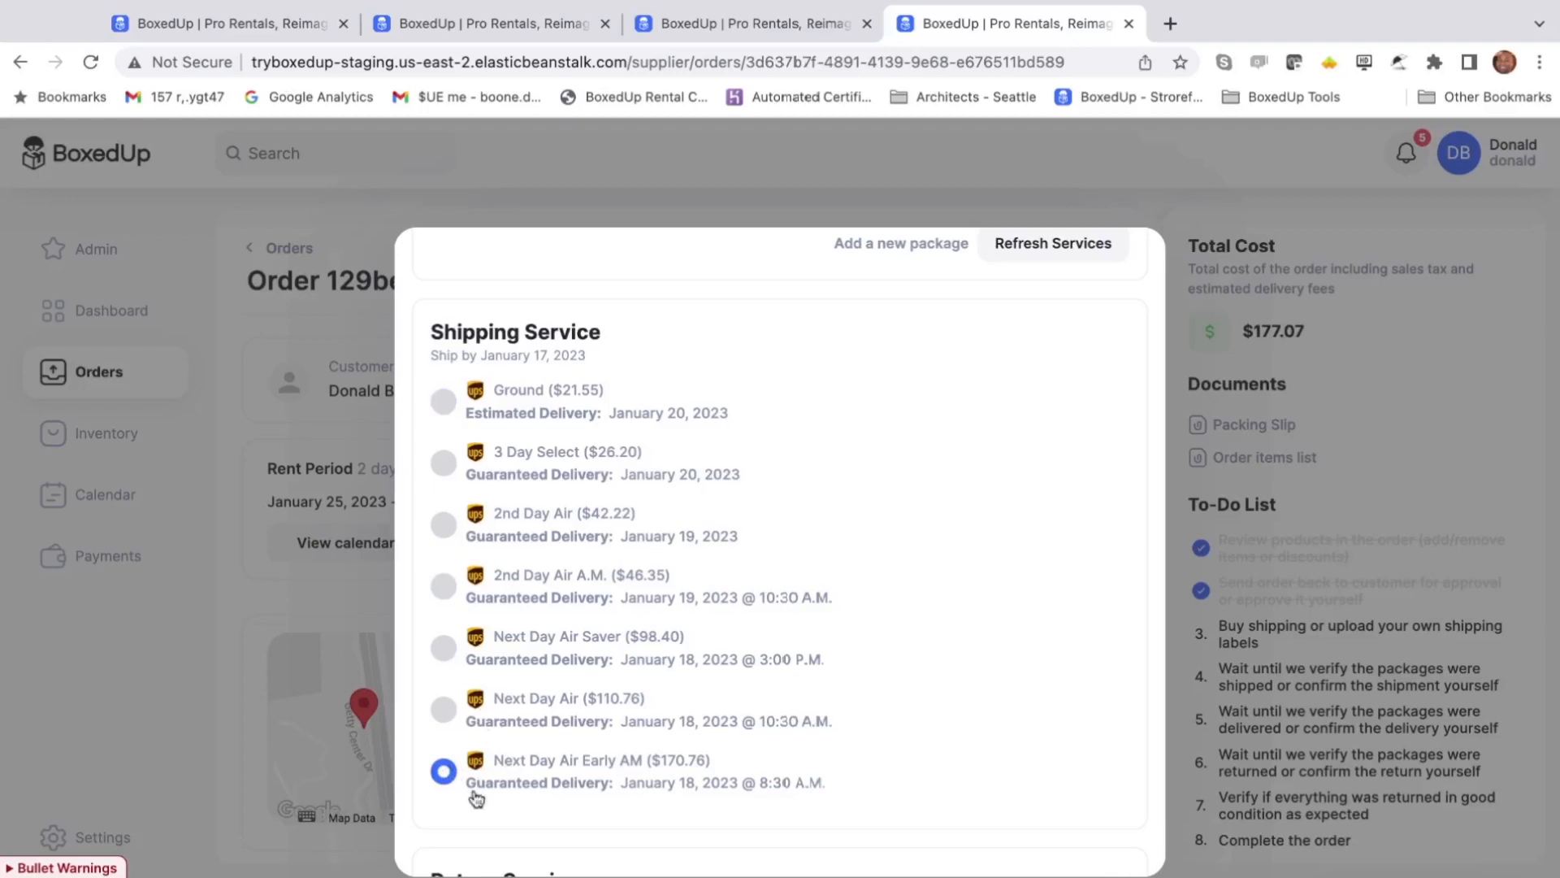
- Apply the chosen services to buy the labels, which fails with an error
{"action": "scroll", "coordinate": [675, 569], "scroll_direction": "down", "scroll_amount": 2}
{"action": "scroll", "coordinate": [679, 622], "scroll_direction": "down", "scroll_amount": 5}
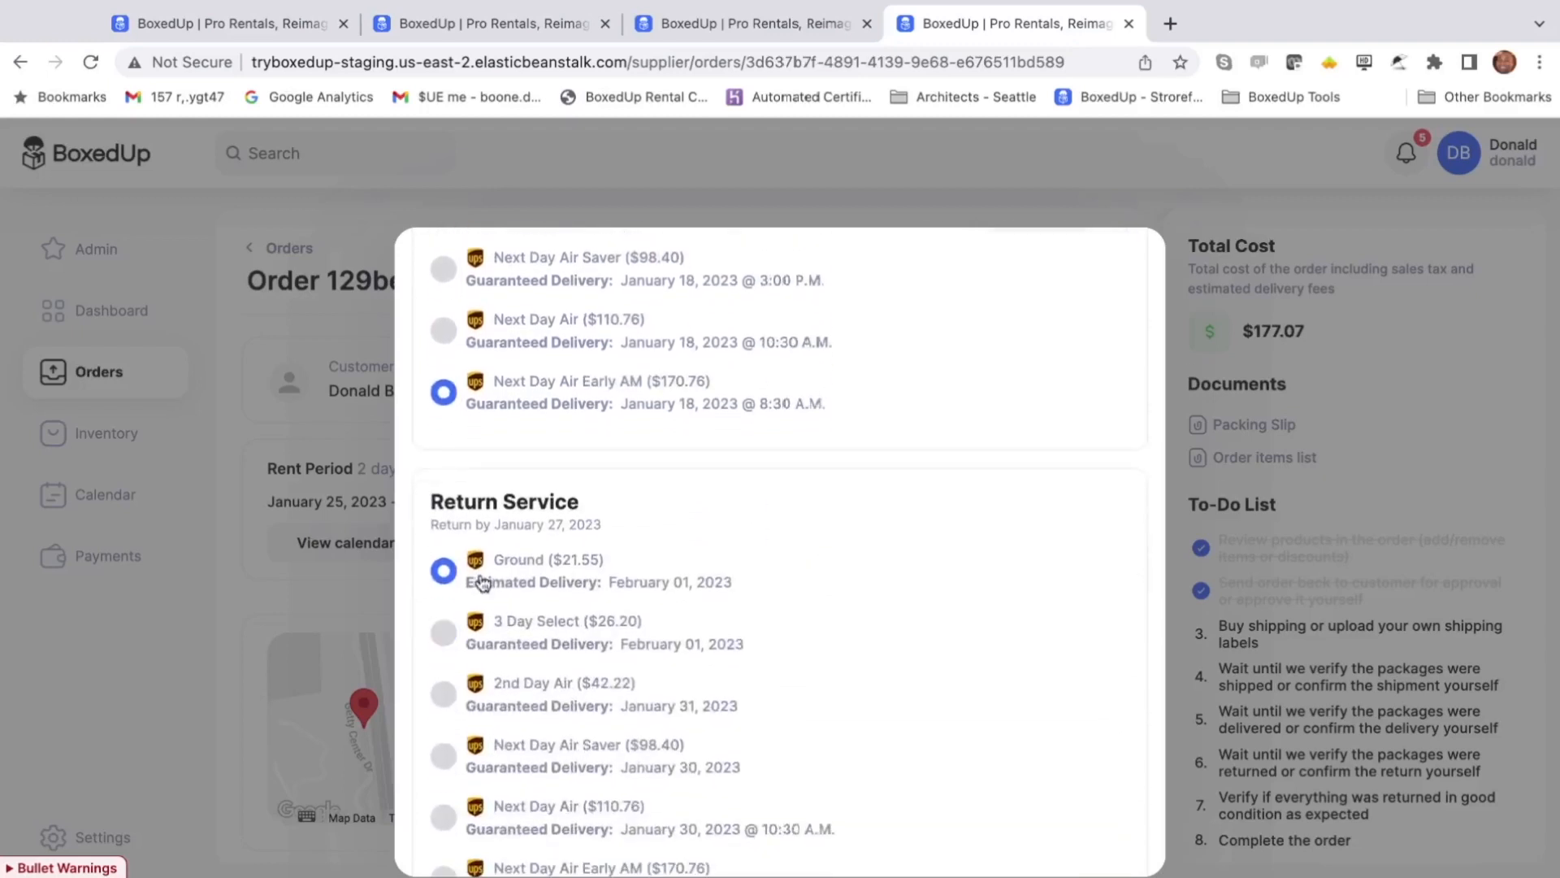
{"action": "scroll", "coordinate": [780, 580], "scroll_direction": "down", "scroll_amount": 3}
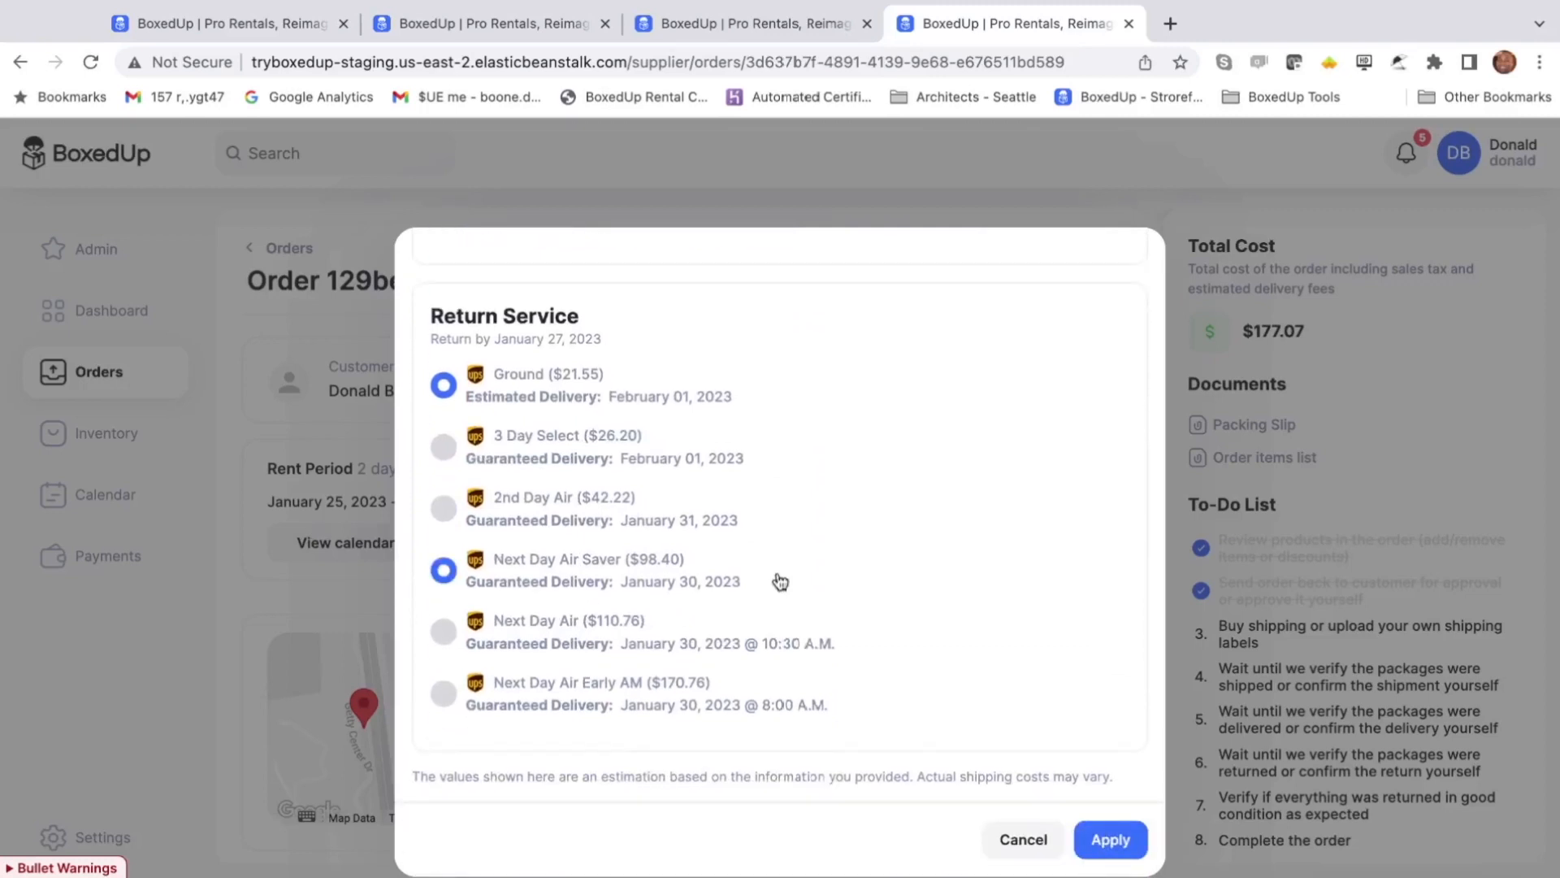
{"action": "left_click", "coordinate": [1124, 845]}
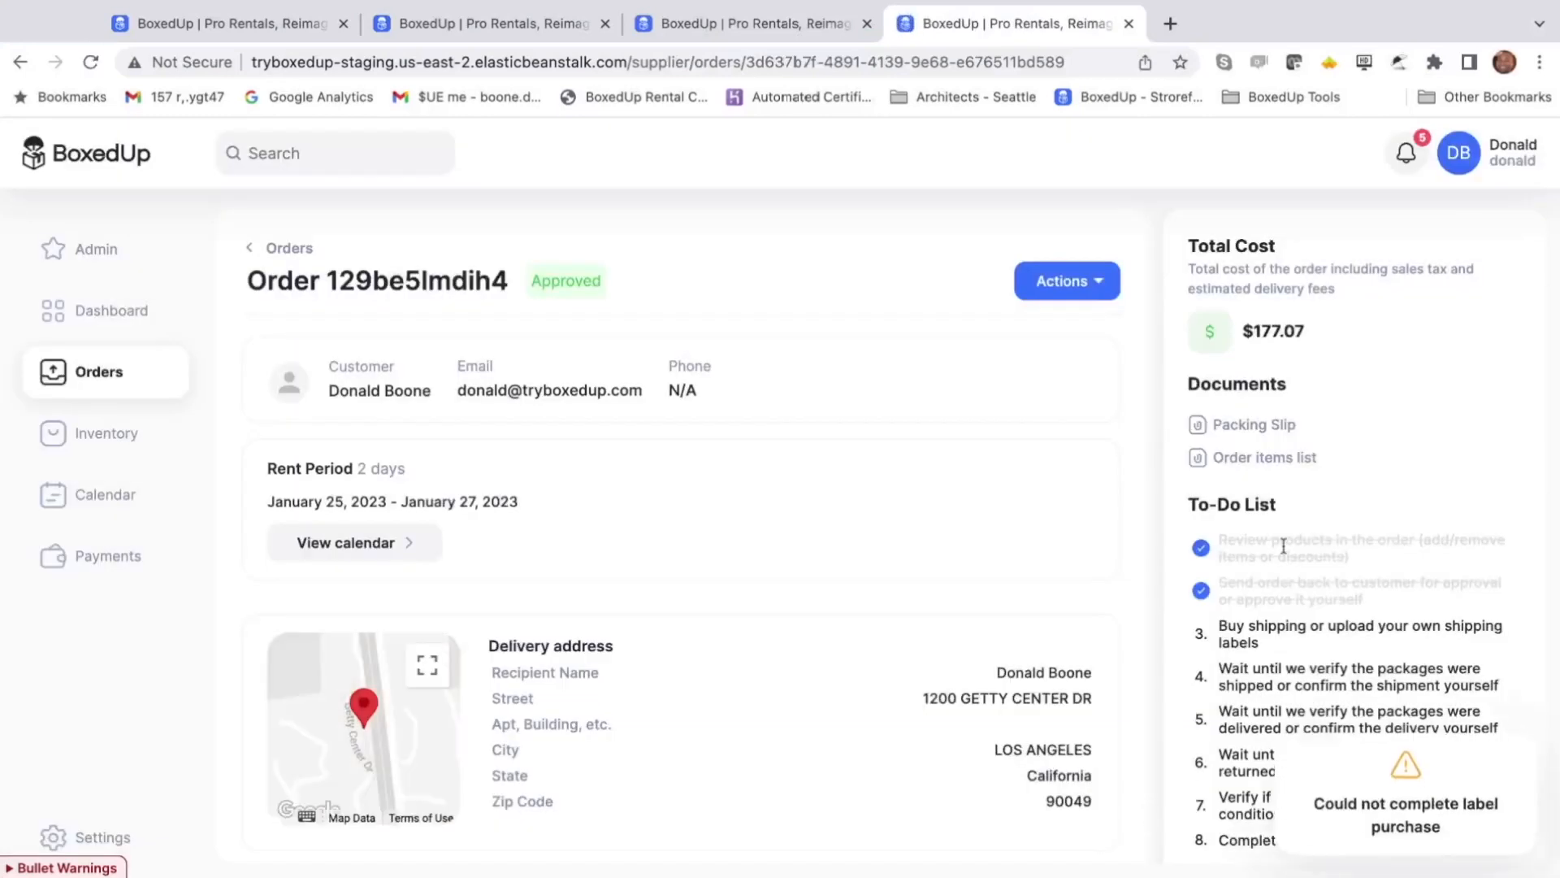
{"action": "scroll", "coordinate": [1071, 524], "scroll_direction": "down", "scroll_amount": 1}
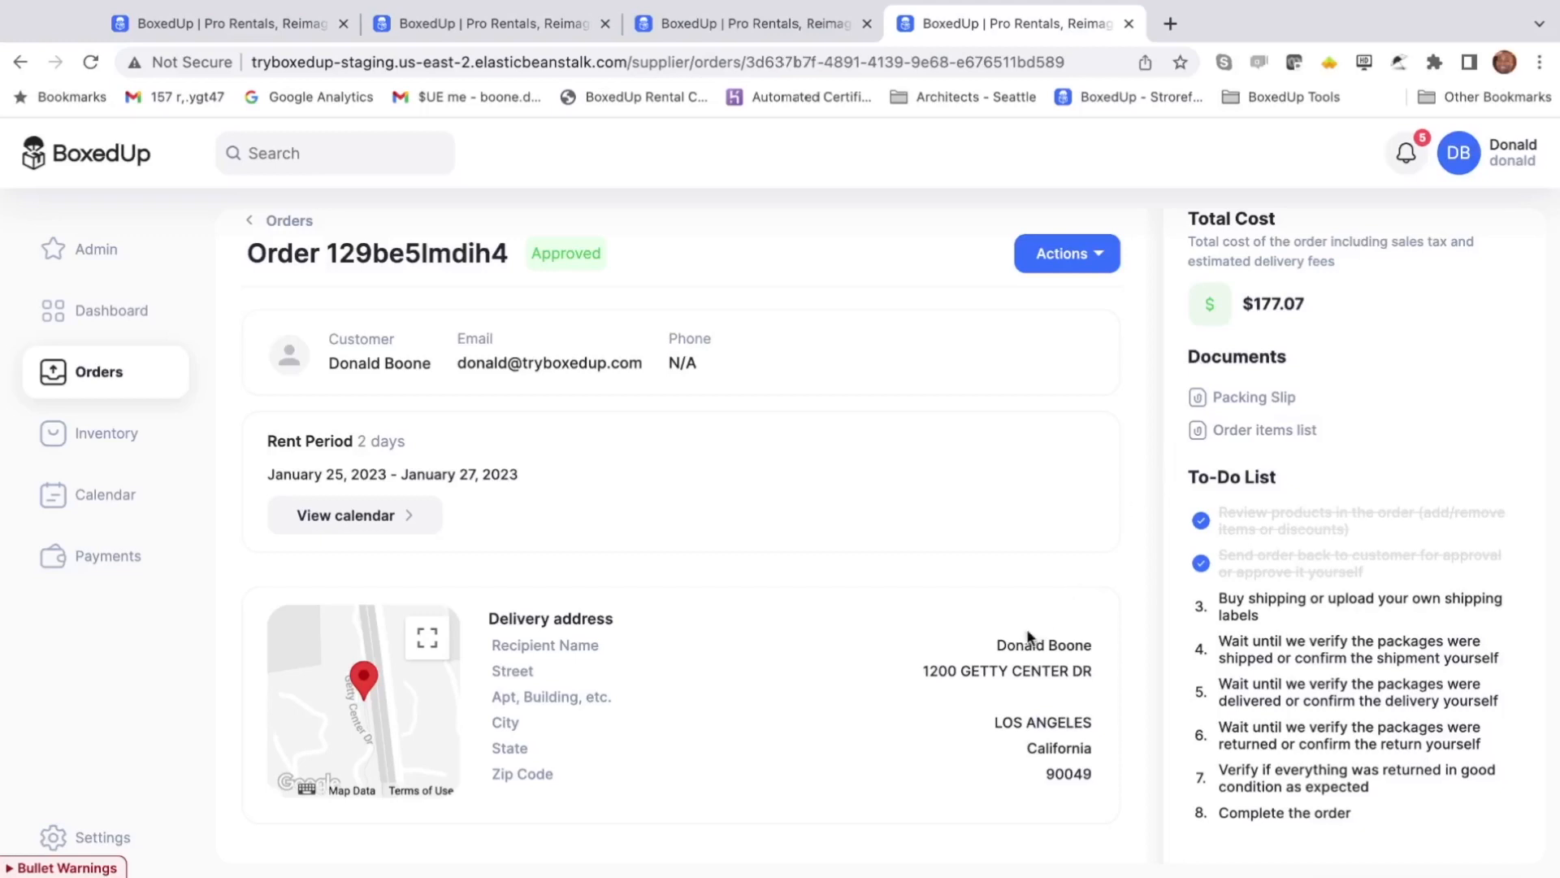
{"action": "left_click", "coordinate": [918, 835]}
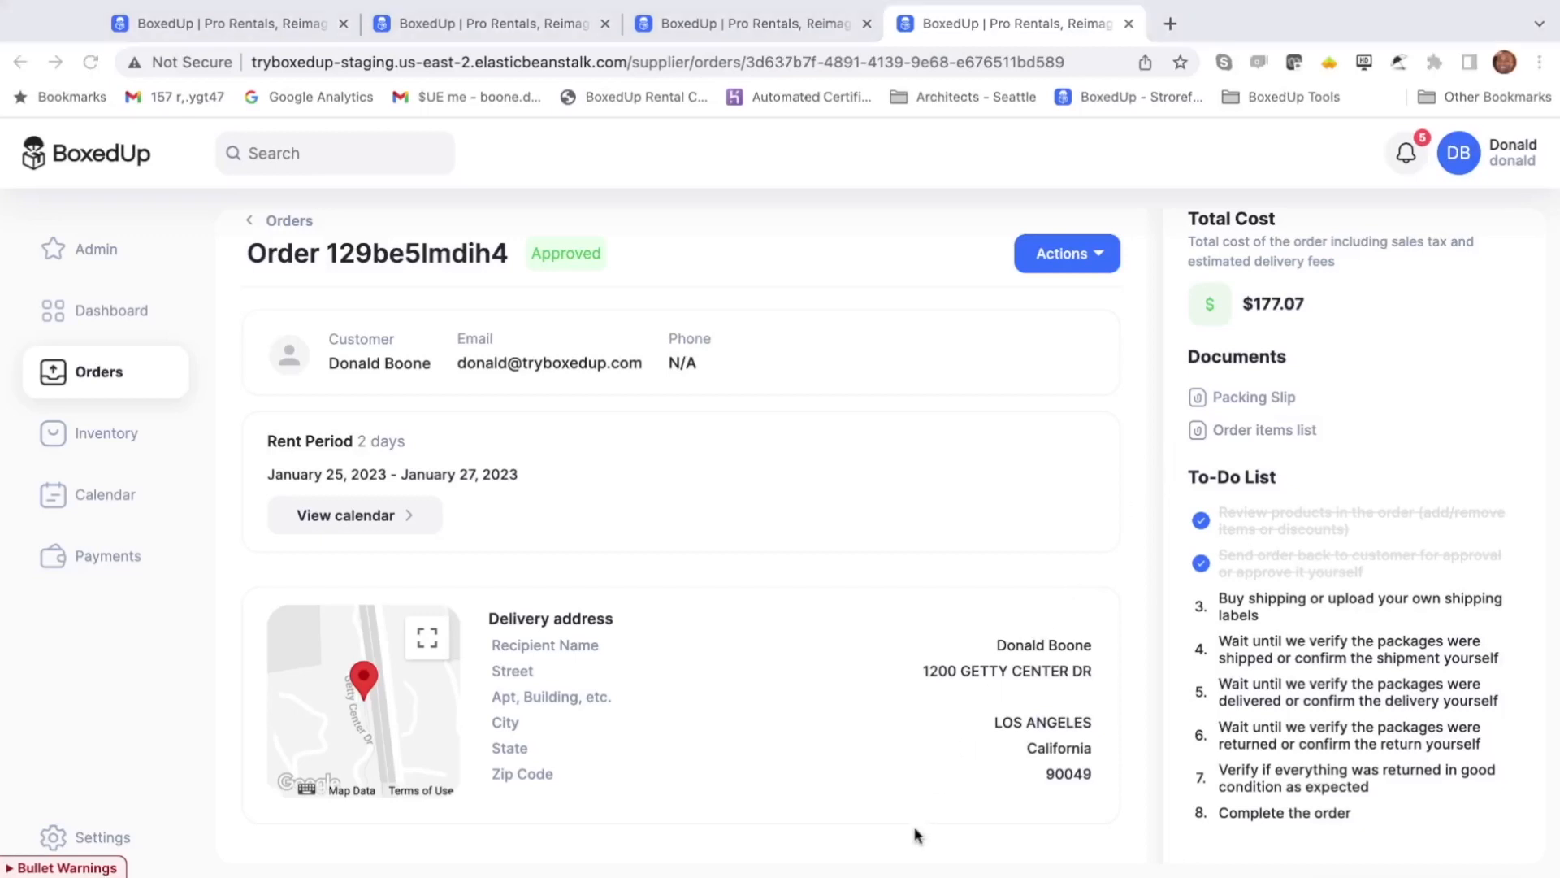